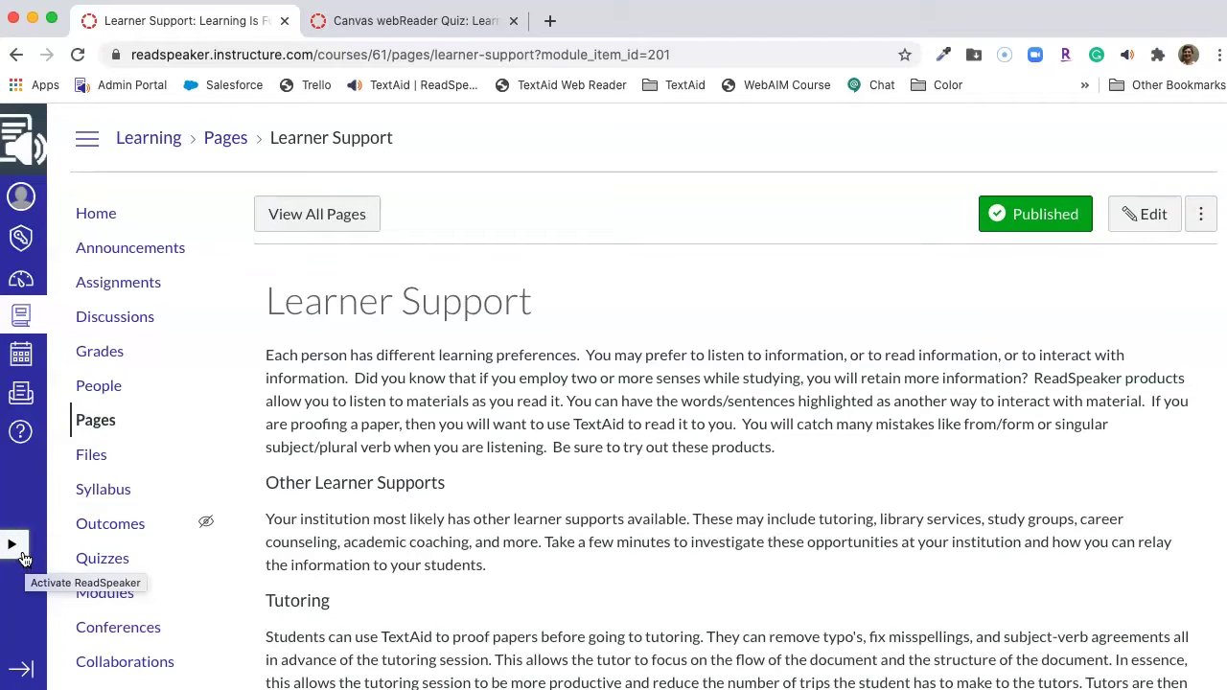
- Activate ReadSpeaker, move the Listen player toward the page title, and select the opening sentences
left_click(25, 558)
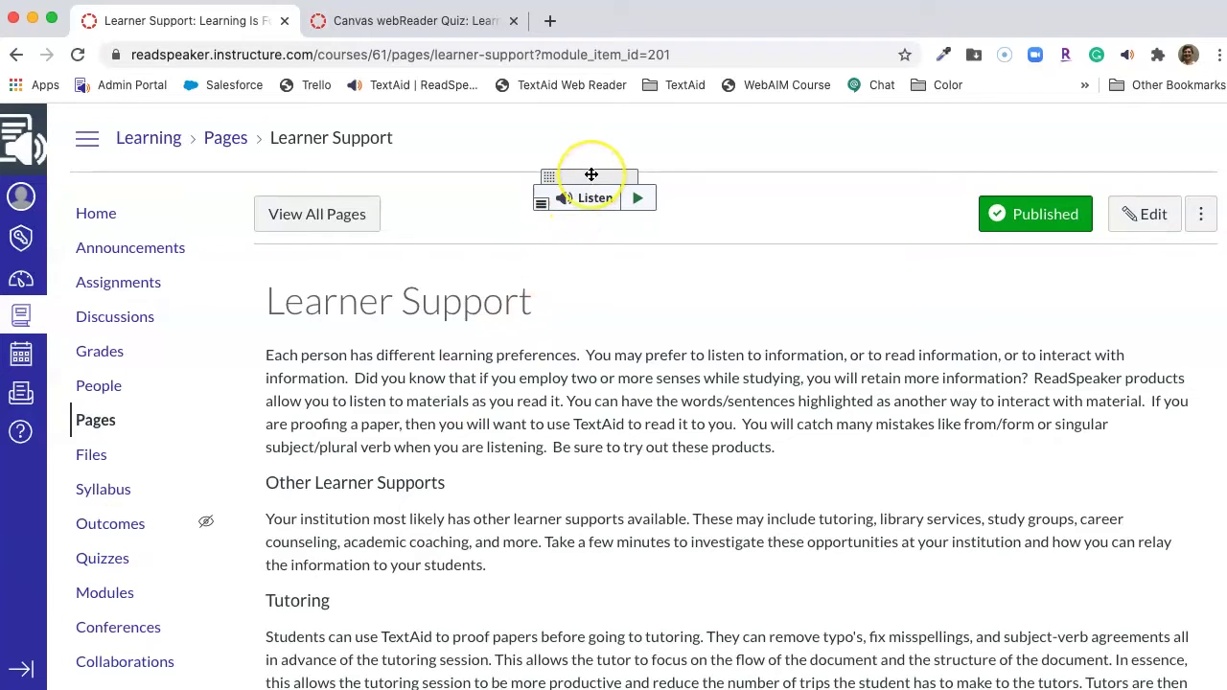
left_click_drag(593, 178, 648, 177)
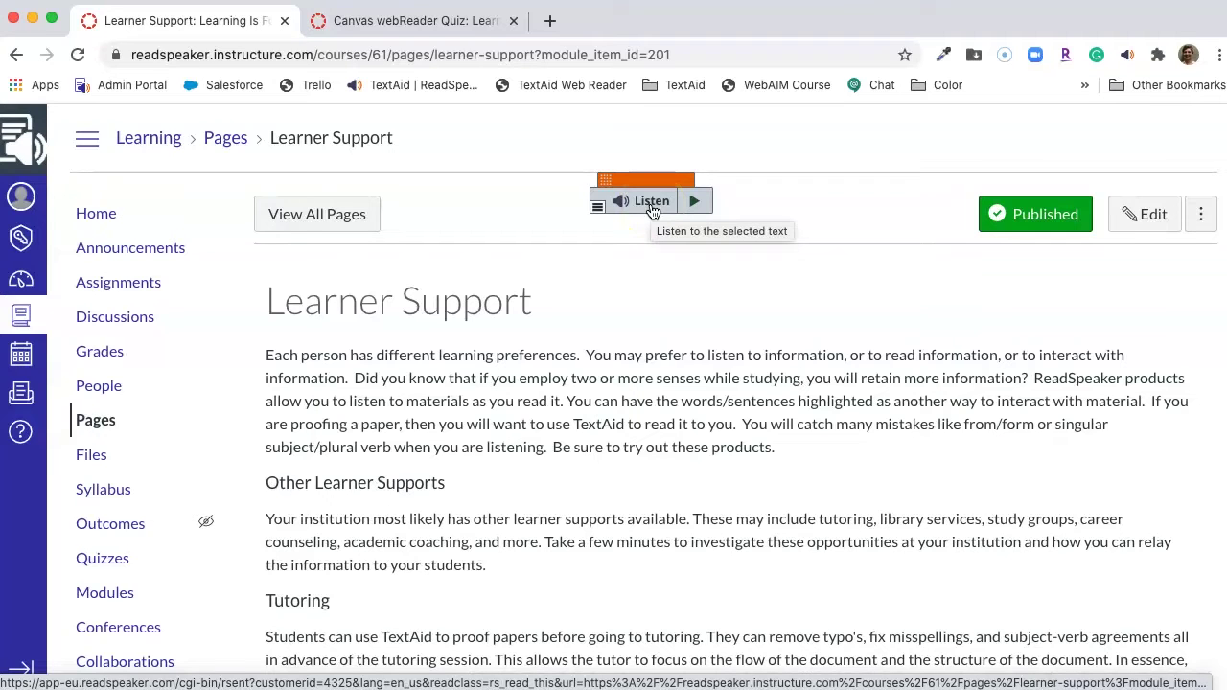
left_click_drag(266, 354, 808, 376)
- Play the selected opening sentences aloud from the Listen popup, then pause the playback
left_click(876, 426)
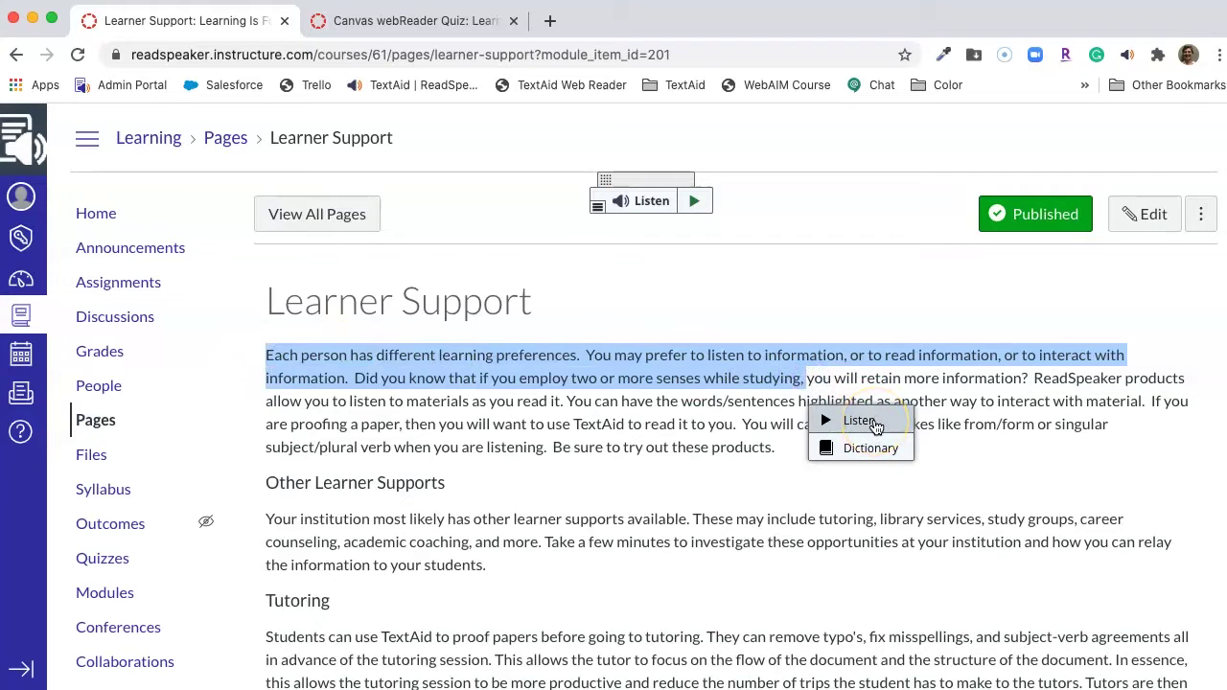
left_click(635, 203)
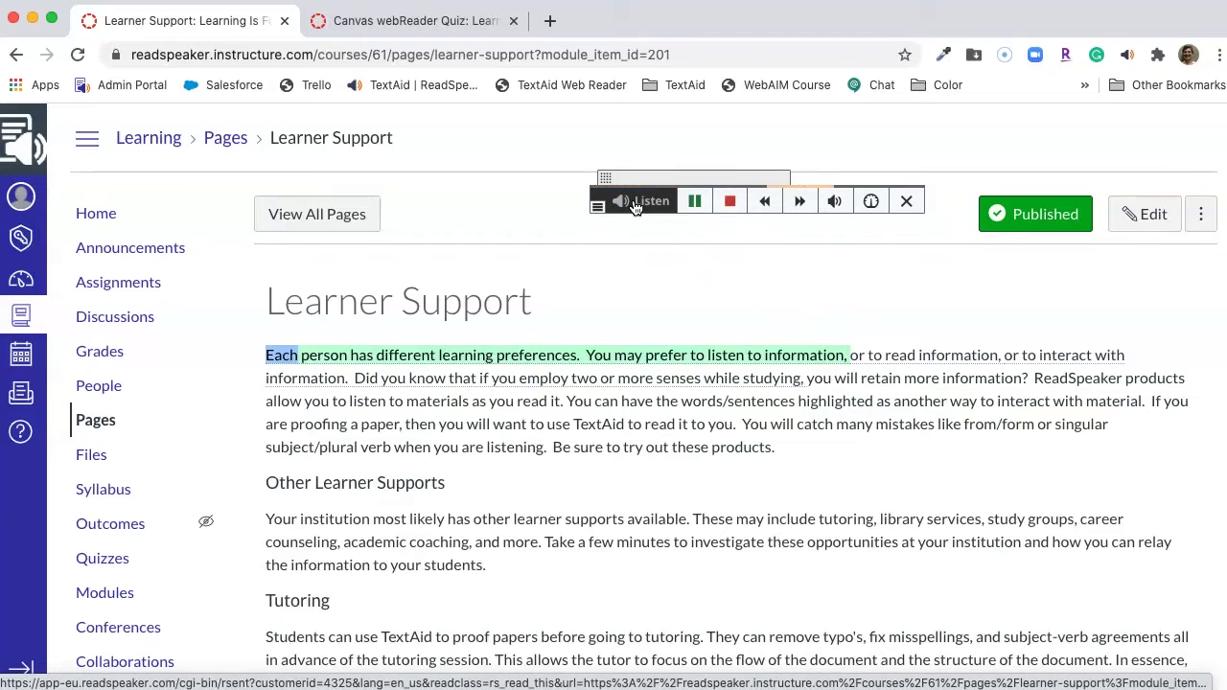
left_click(664, 207)
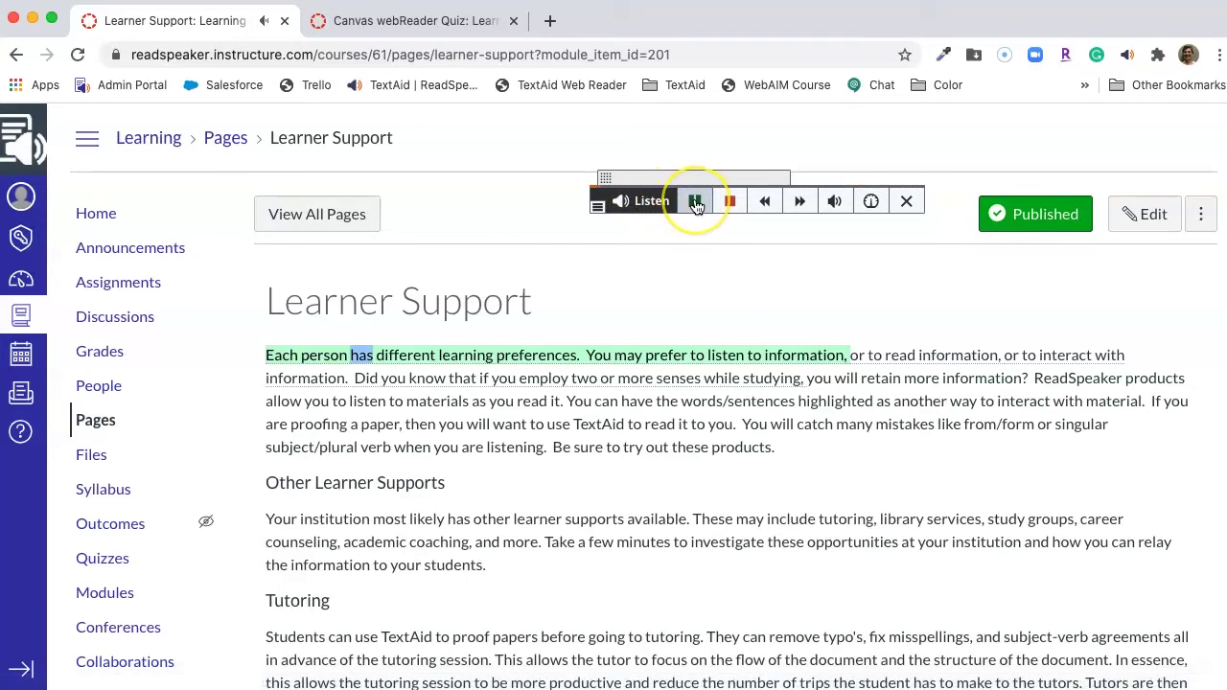
left_click(697, 202)
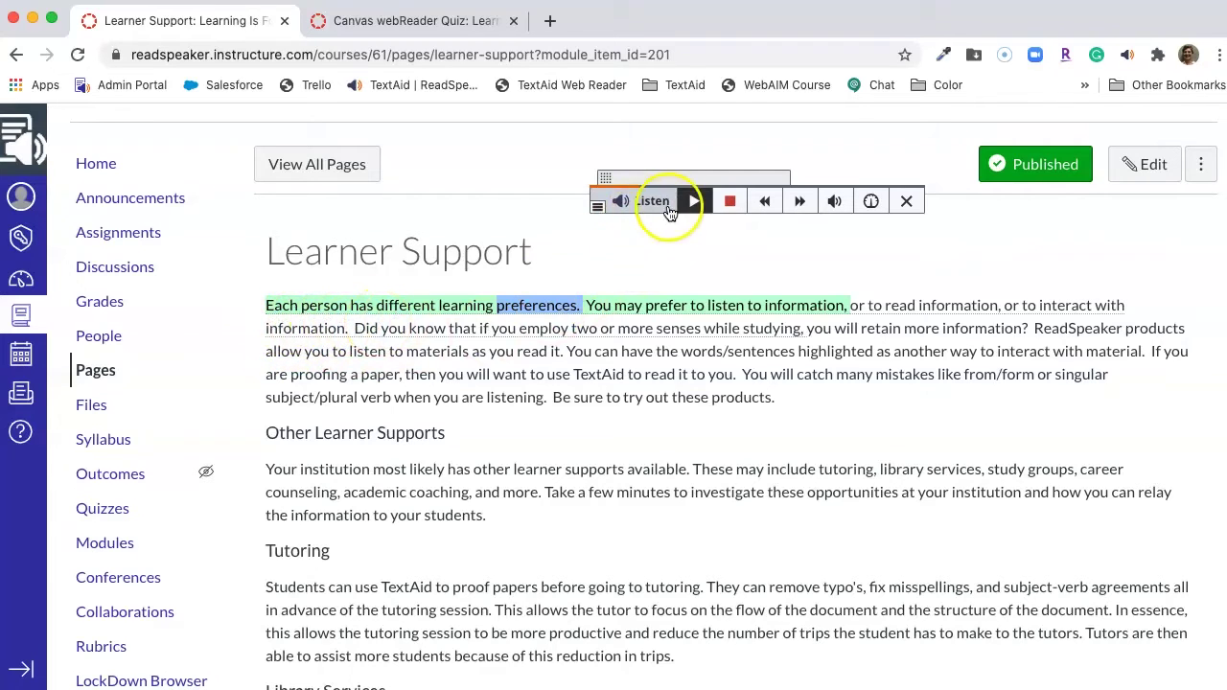
- Work the Listen player controls so the reading rests at the word 'preferences'
left_click(277, 319)
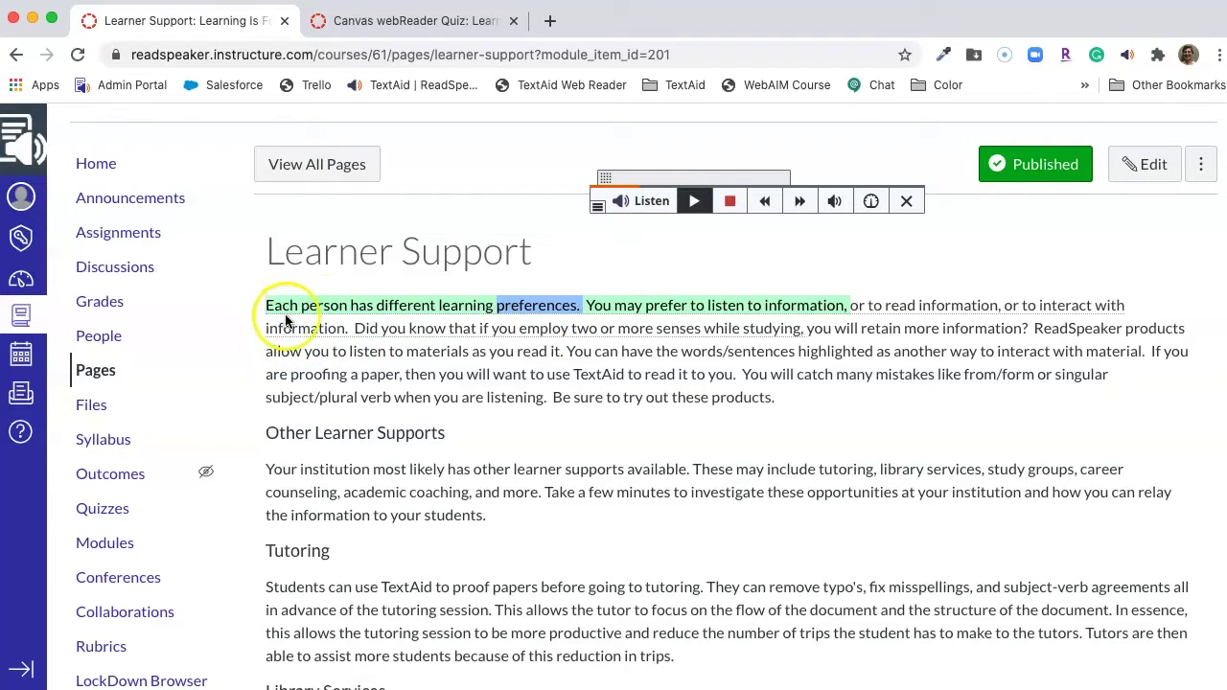
left_click(731, 211)
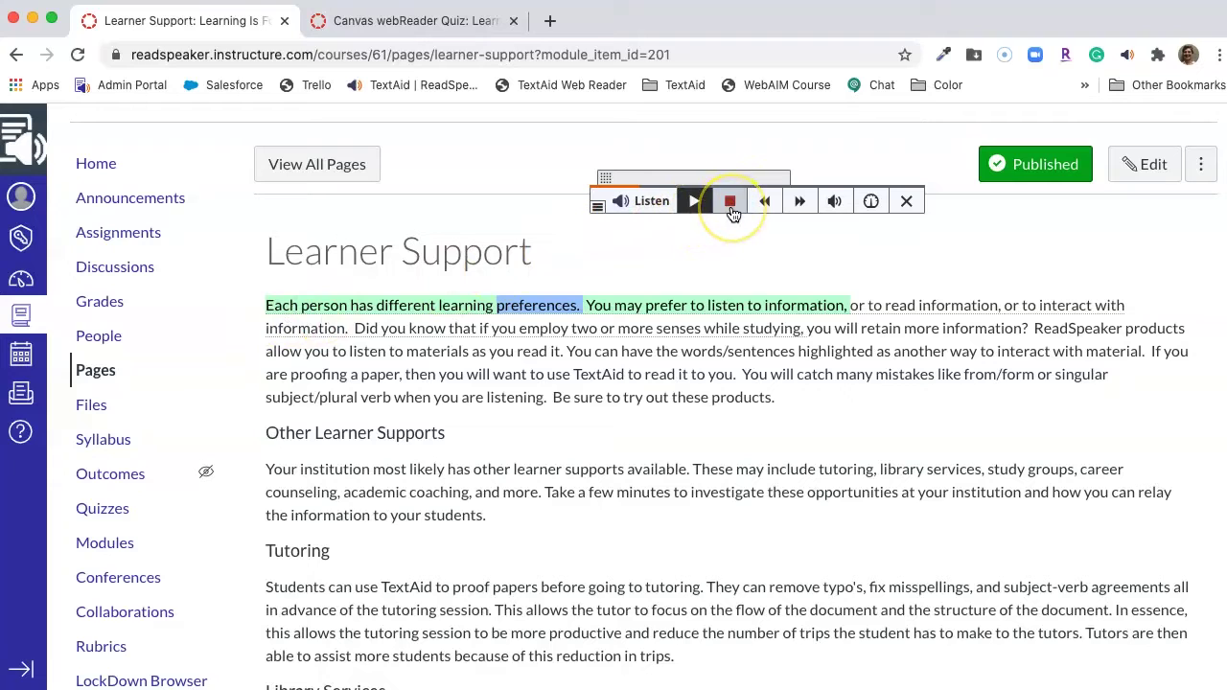
left_click(523, 294)
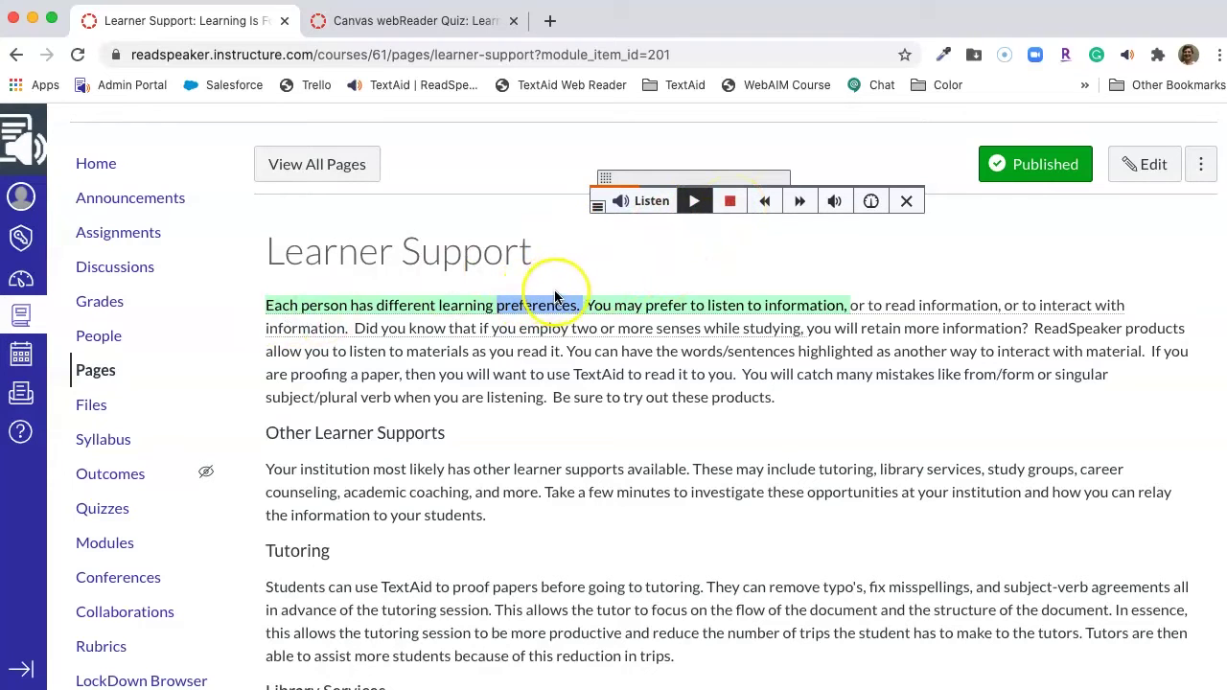
left_click(623, 288)
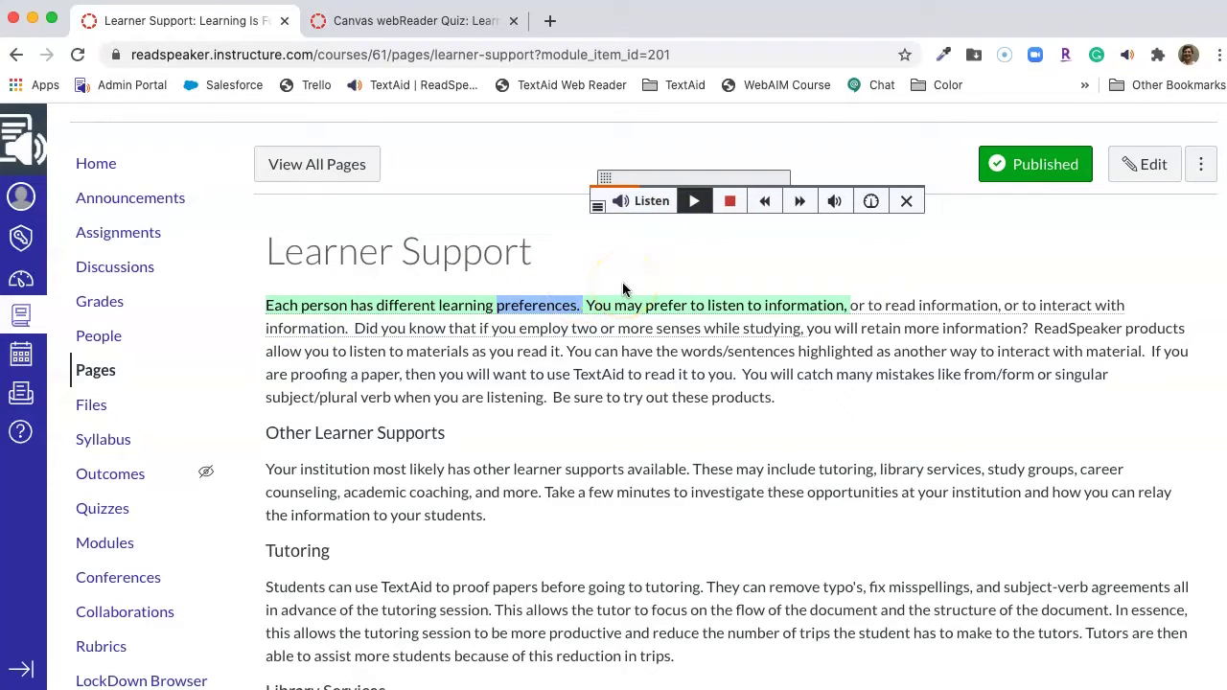
left_click(648, 203)
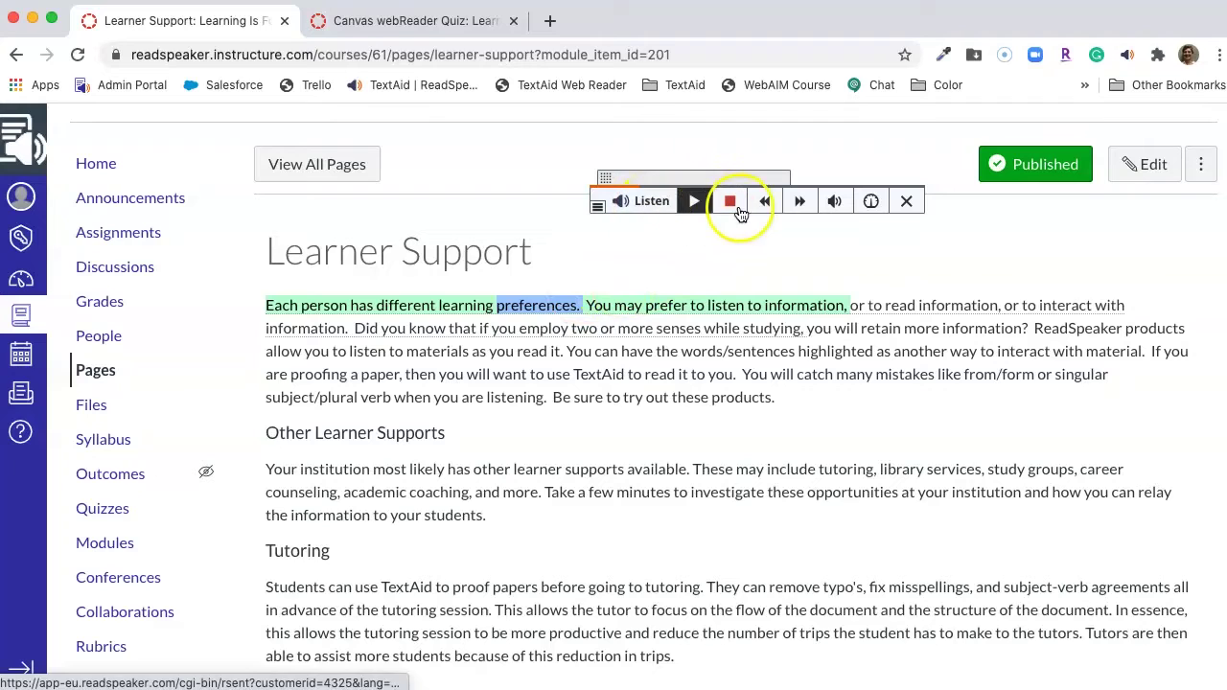
left_click(764, 209)
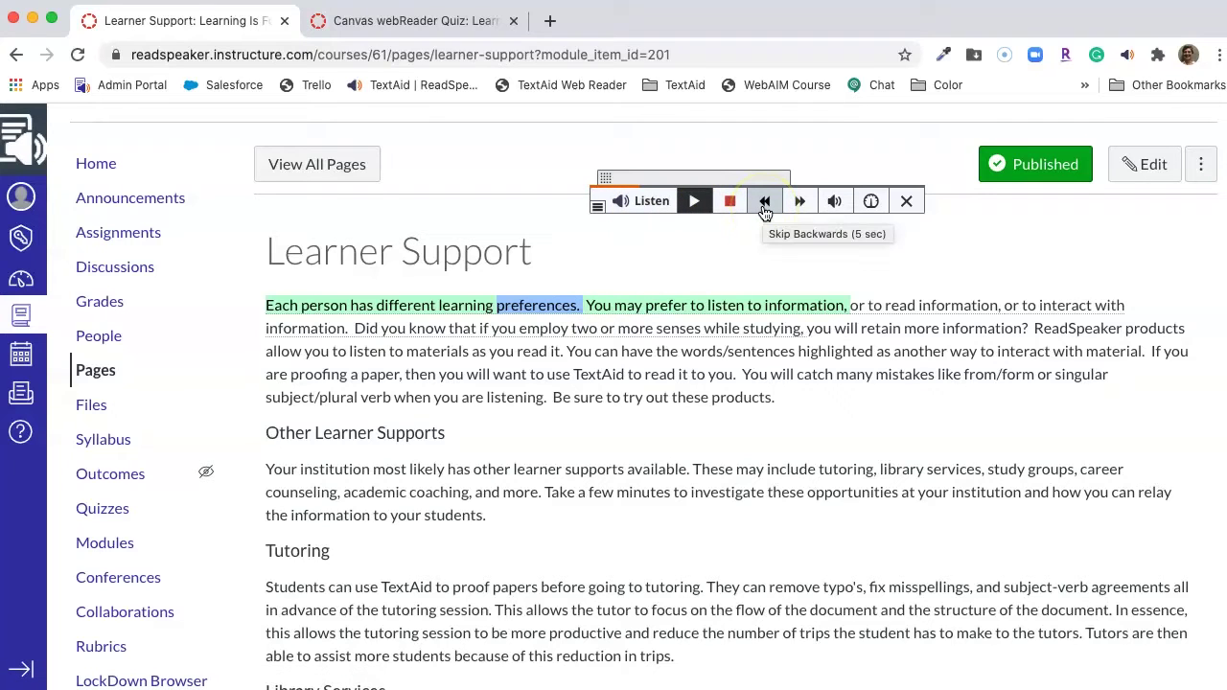
left_click(801, 207)
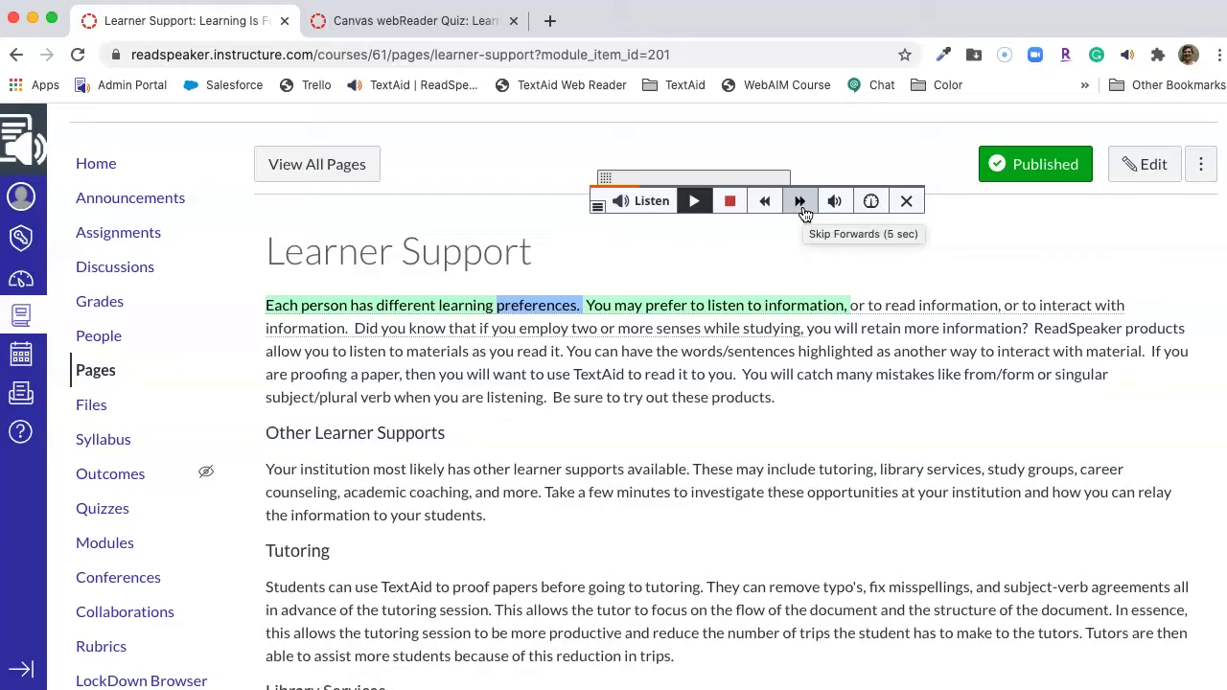
- Resume the first paragraph, skip 5 seconds forward and back, then skip ahead until playback ends
left_click(802, 205)
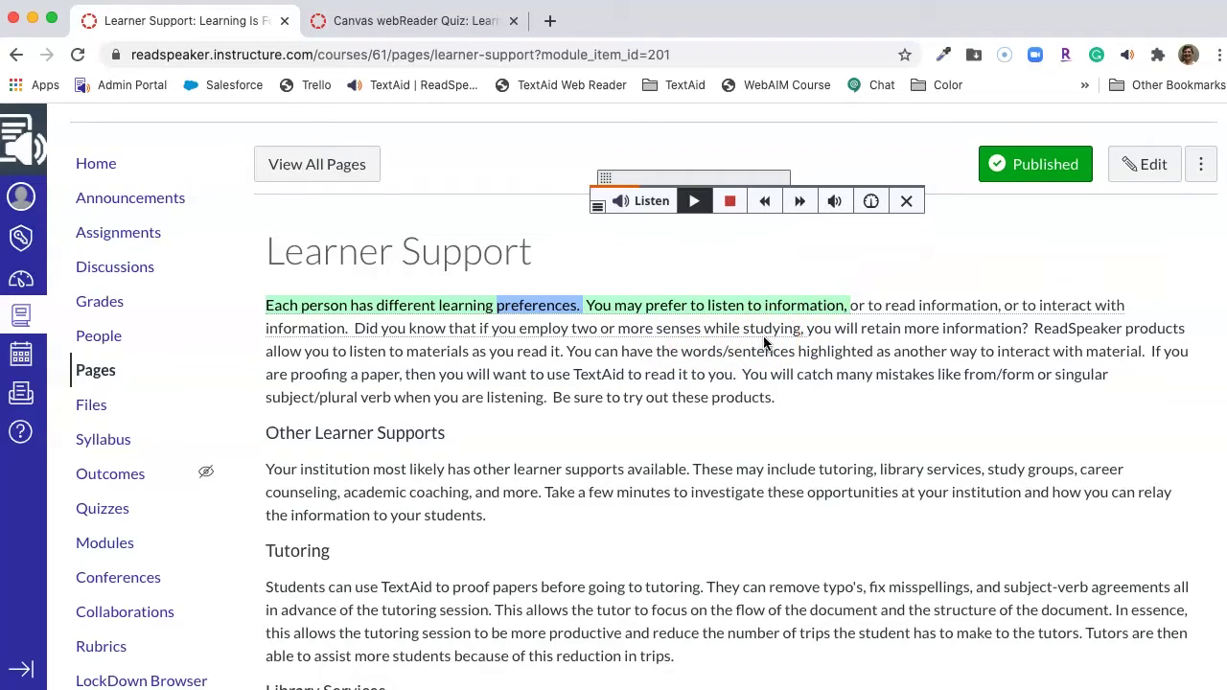
left_click(694, 203)
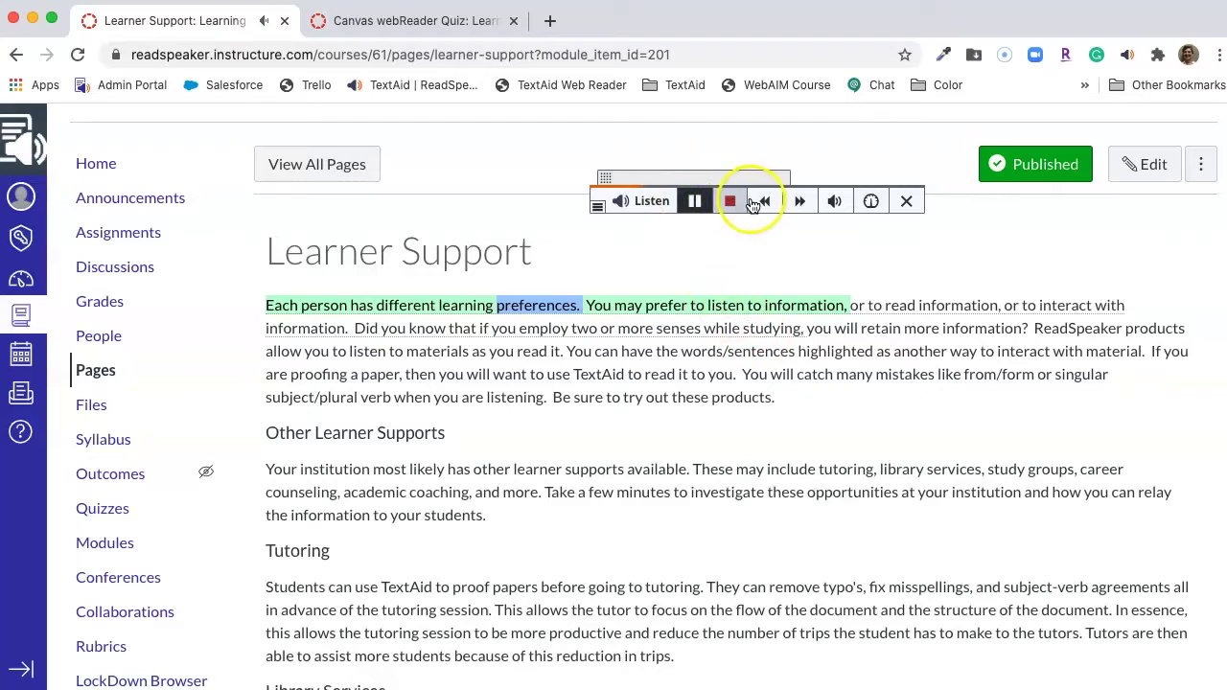
left_click(797, 204)
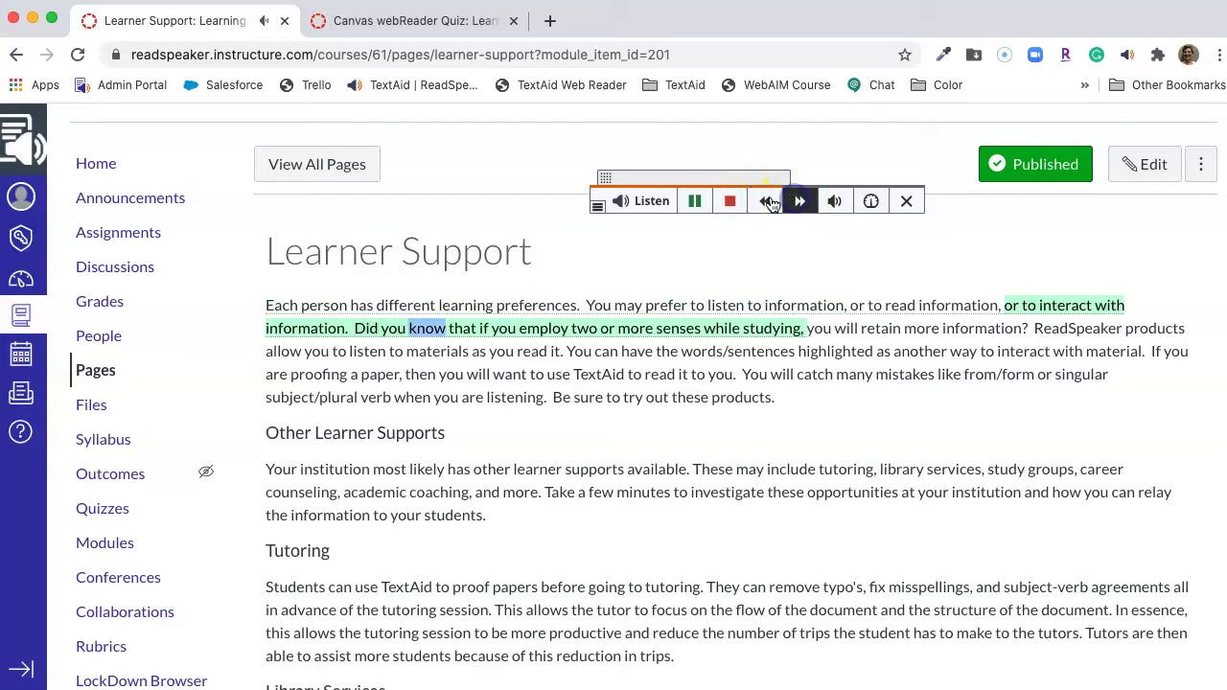
left_click(769, 202)
left_click(768, 202)
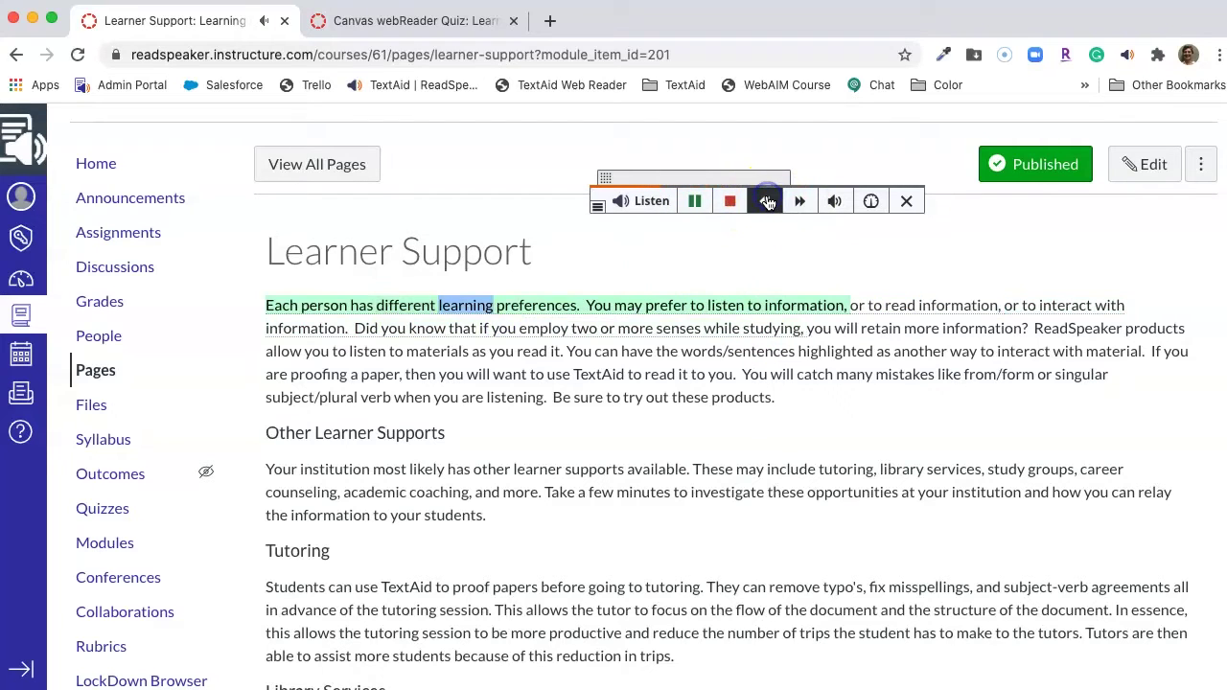
left_click(800, 201)
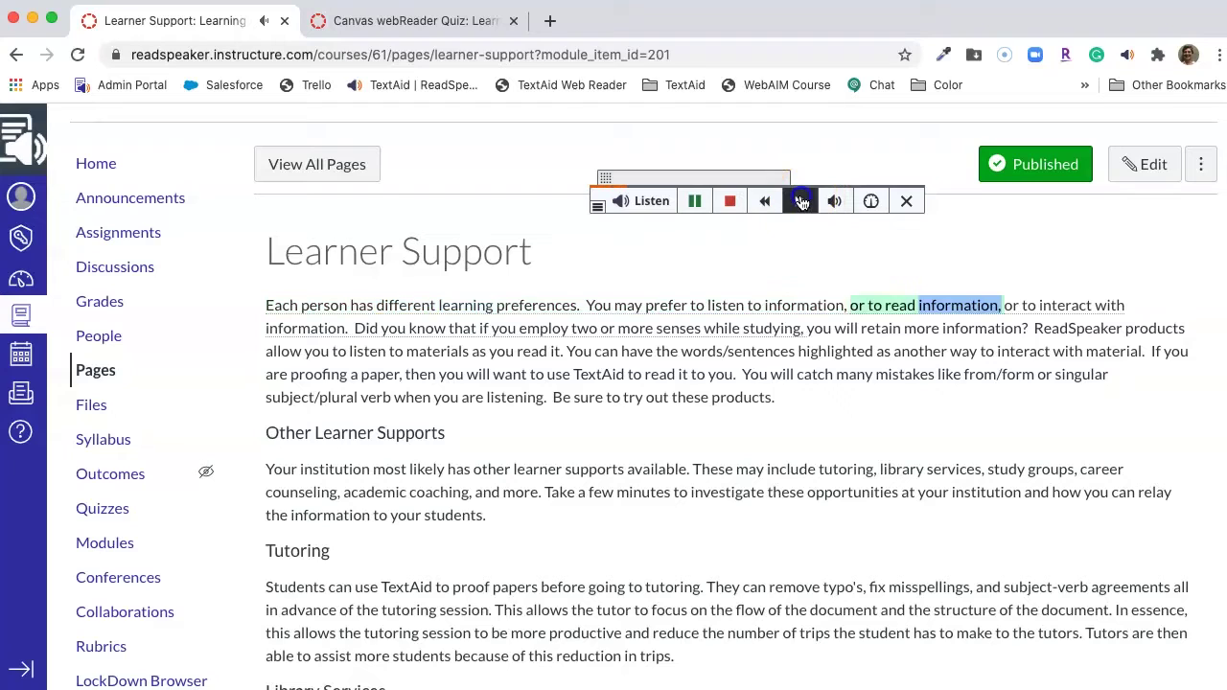
left_click(800, 202)
left_click(802, 201)
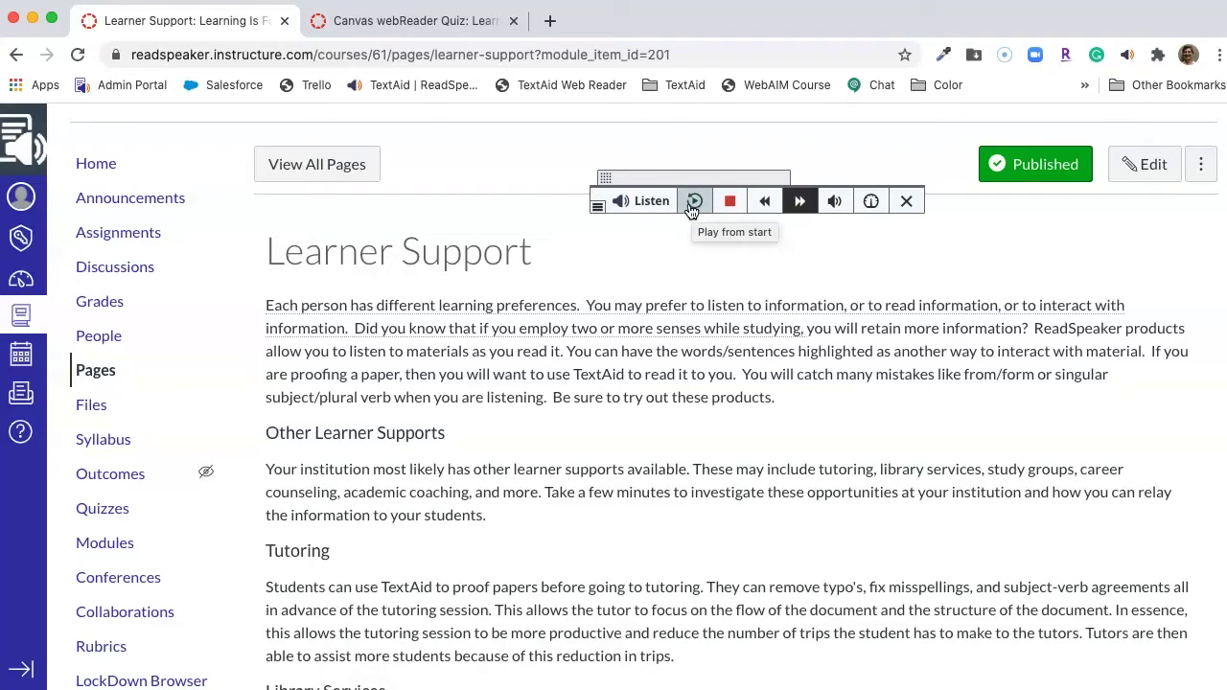
left_click(694, 201)
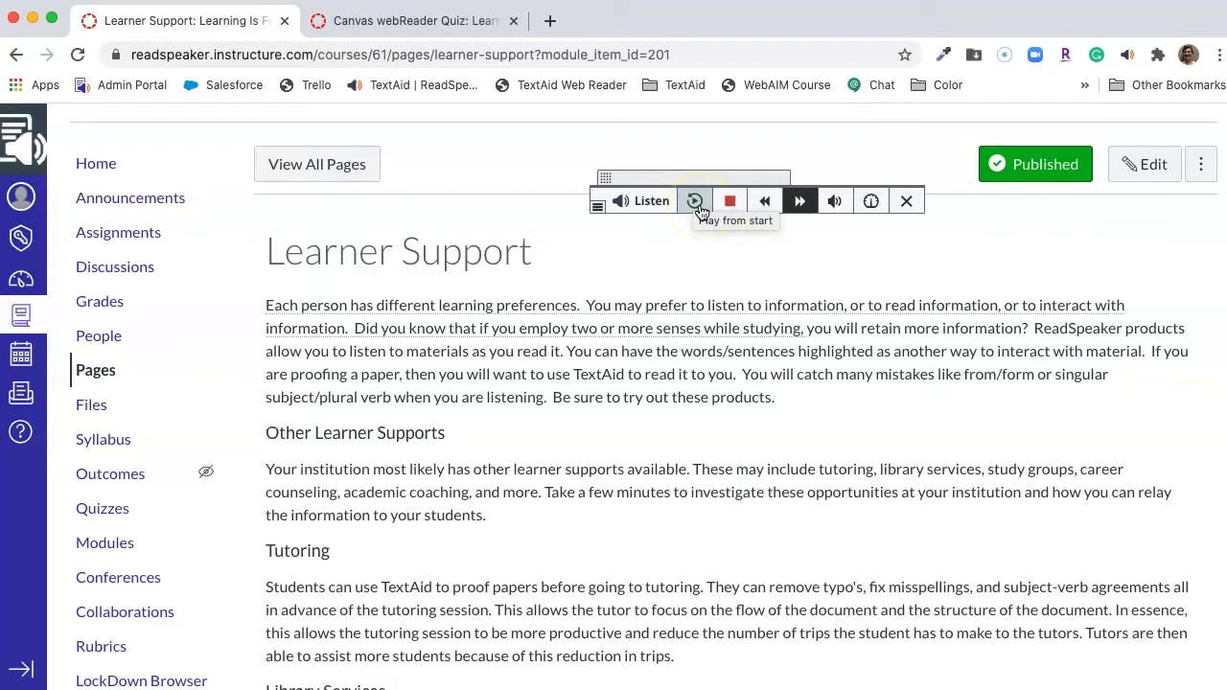
left_click(835, 205)
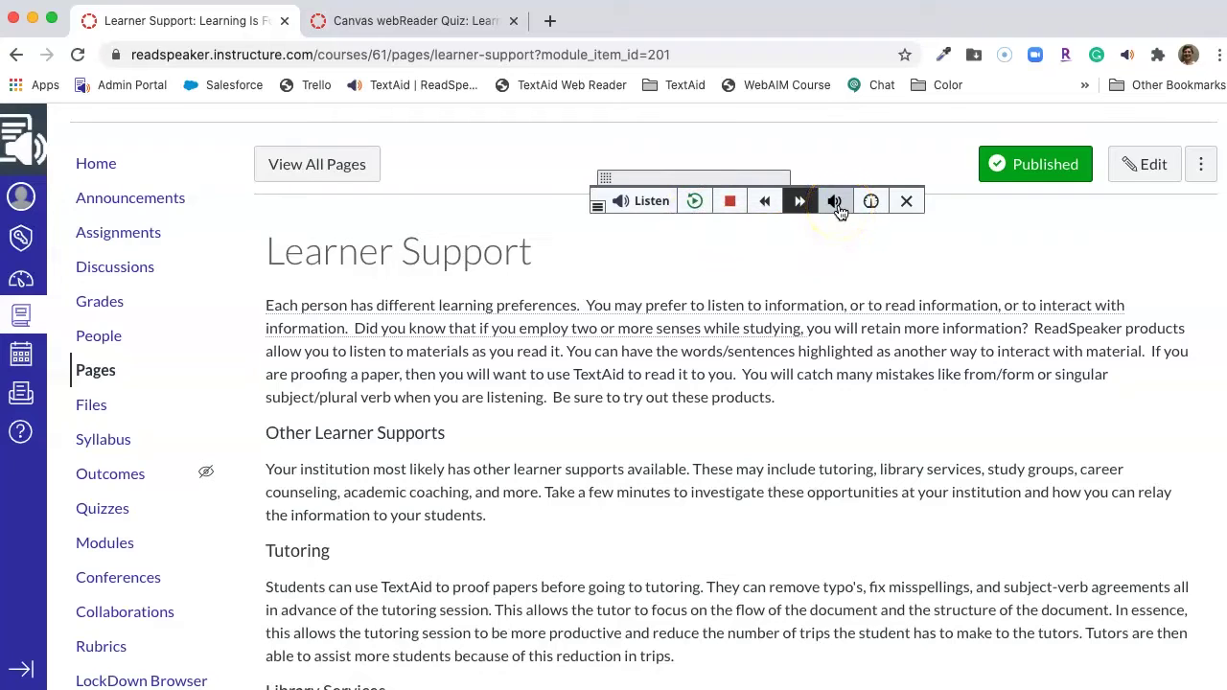
left_click(840, 210)
left_click(839, 224)
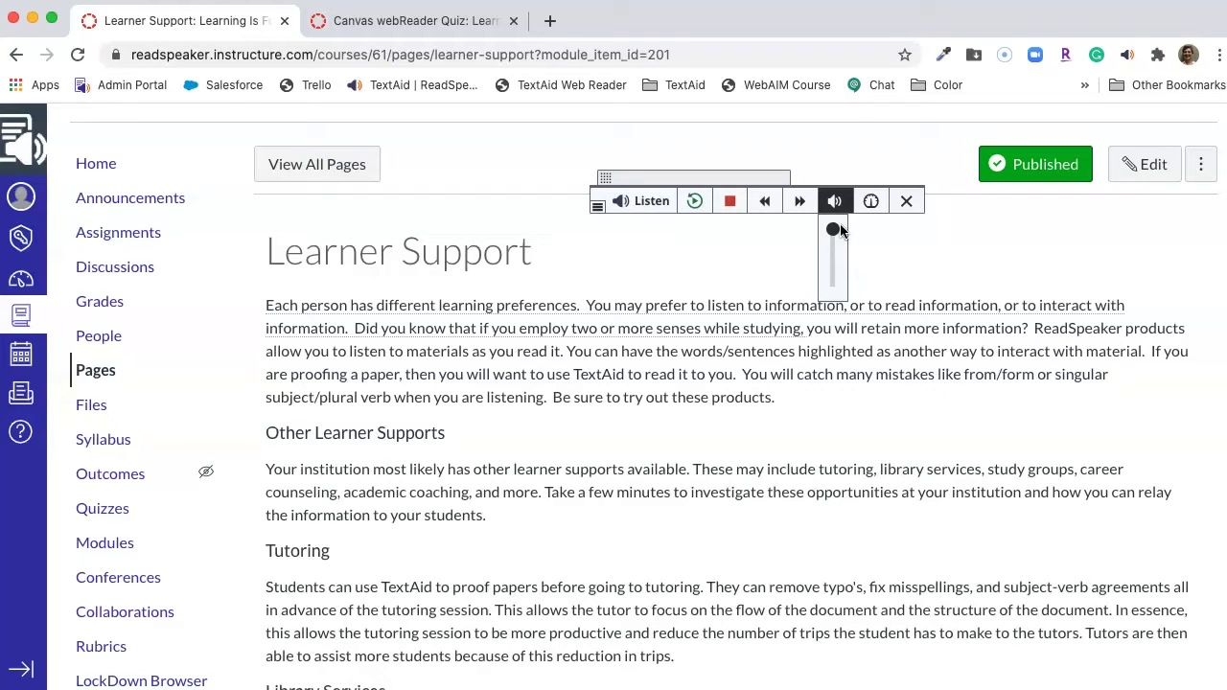
mouse_move(840, 236)
left_mouse_down()
mouse_move(840, 278)
mouse_move(836, 231)
left_mouse_up()
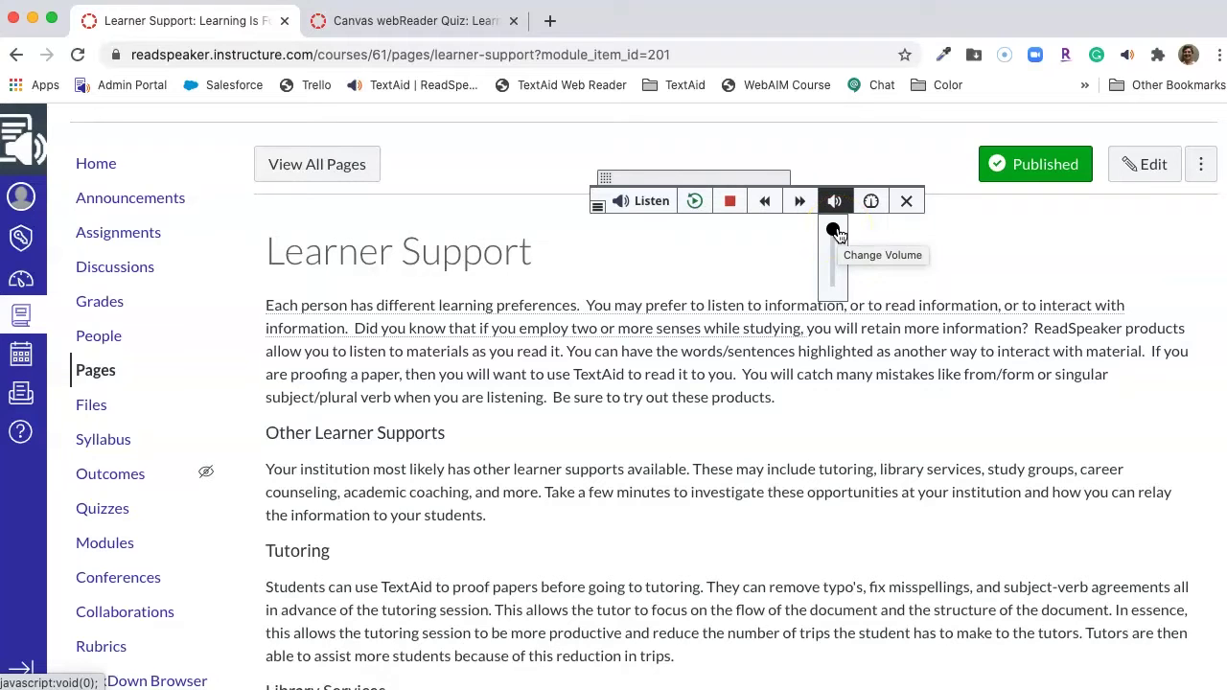
left_click(836, 201)
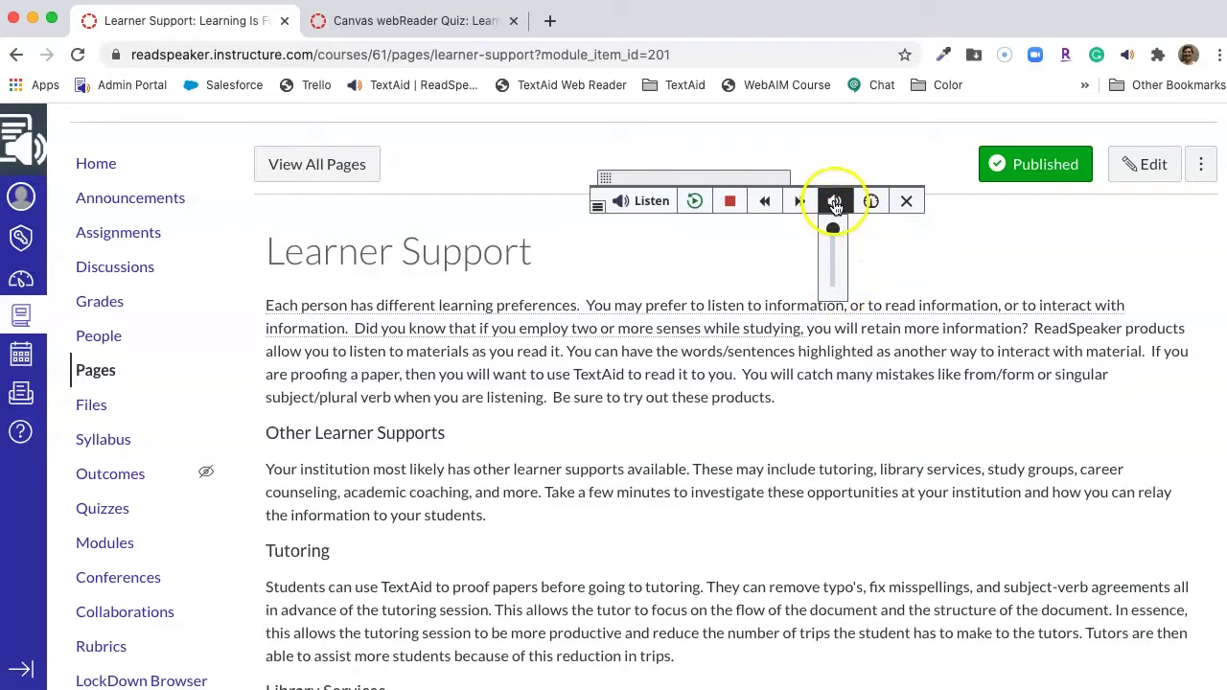
left_click(871, 202)
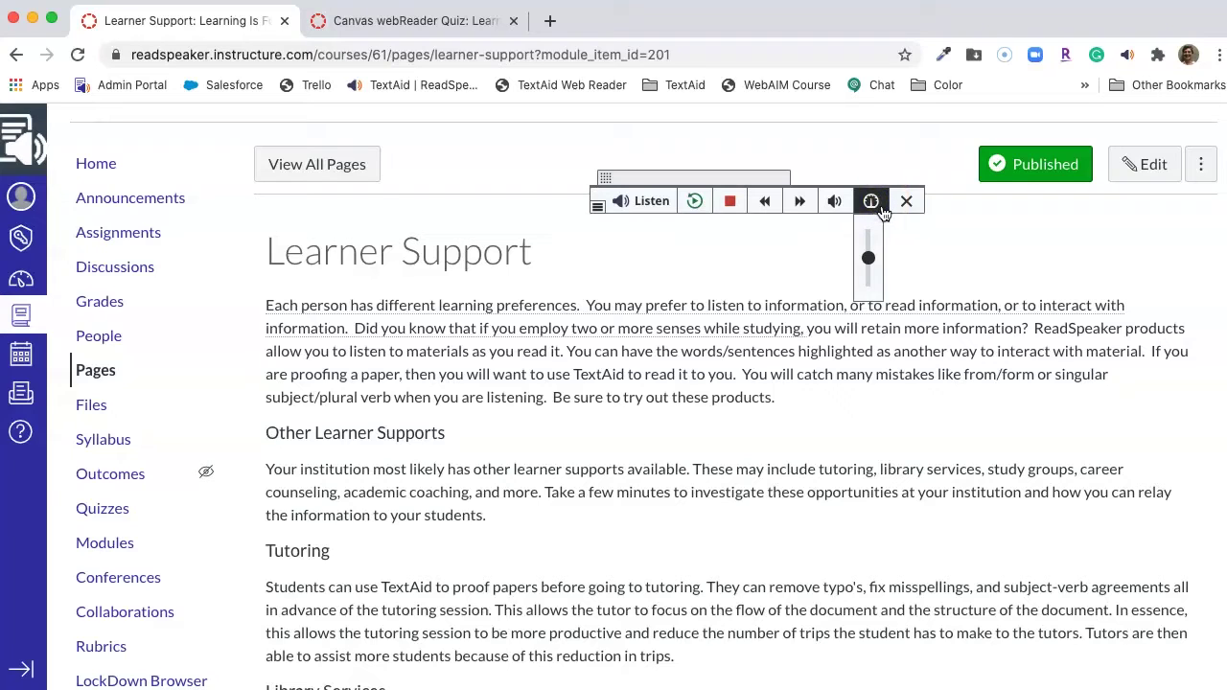
left_click(875, 254)
left_click_drag(874, 251, 873, 257)
left_click(874, 203)
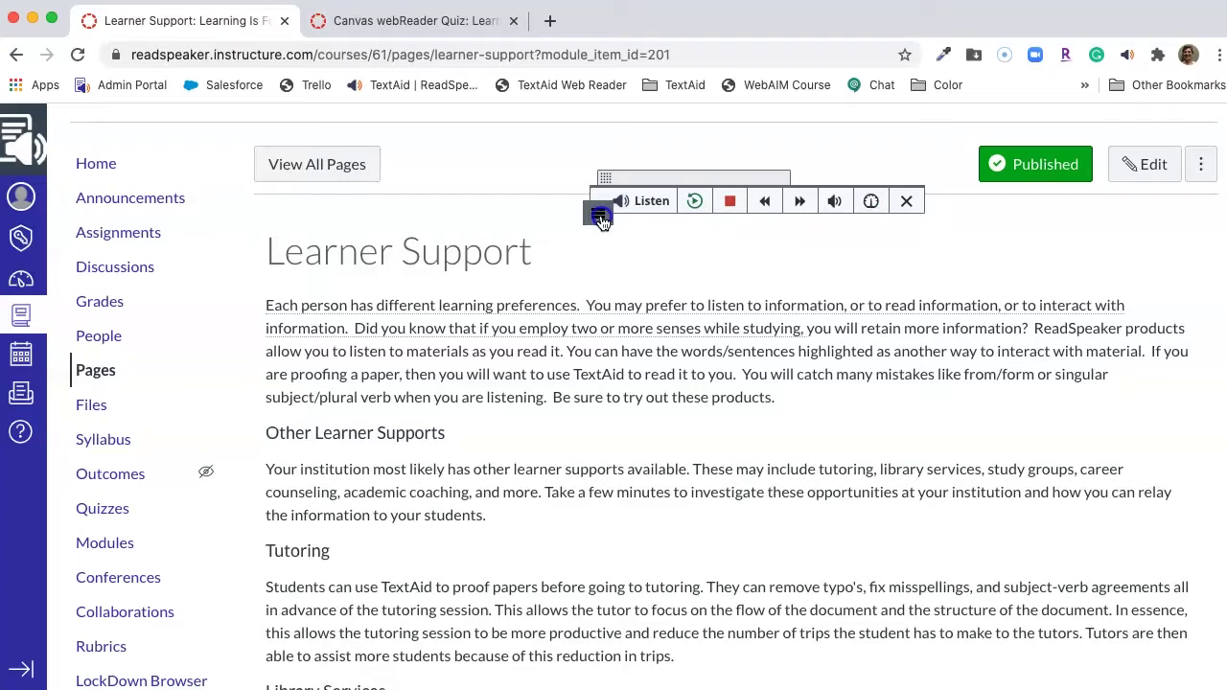
- Open the webReader Settings from the full toolbar and keep highlighting set to Word and Sentence
left_click(598, 215)
left_click(7, 549)
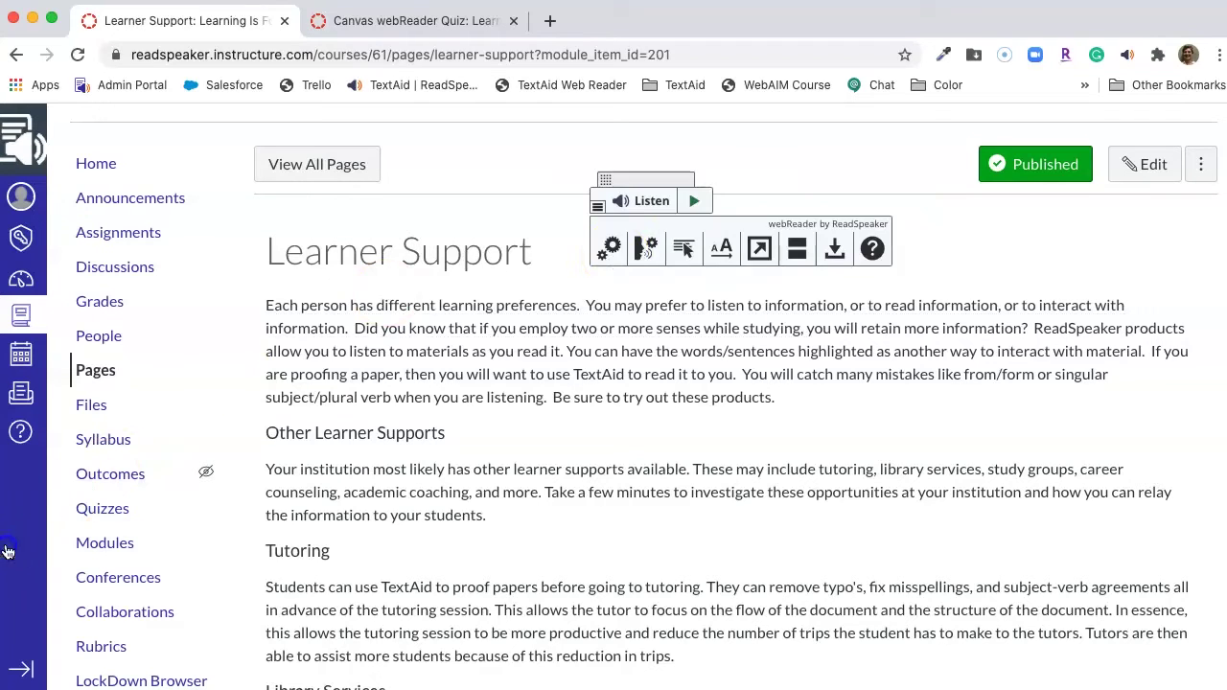
left_click(615, 261)
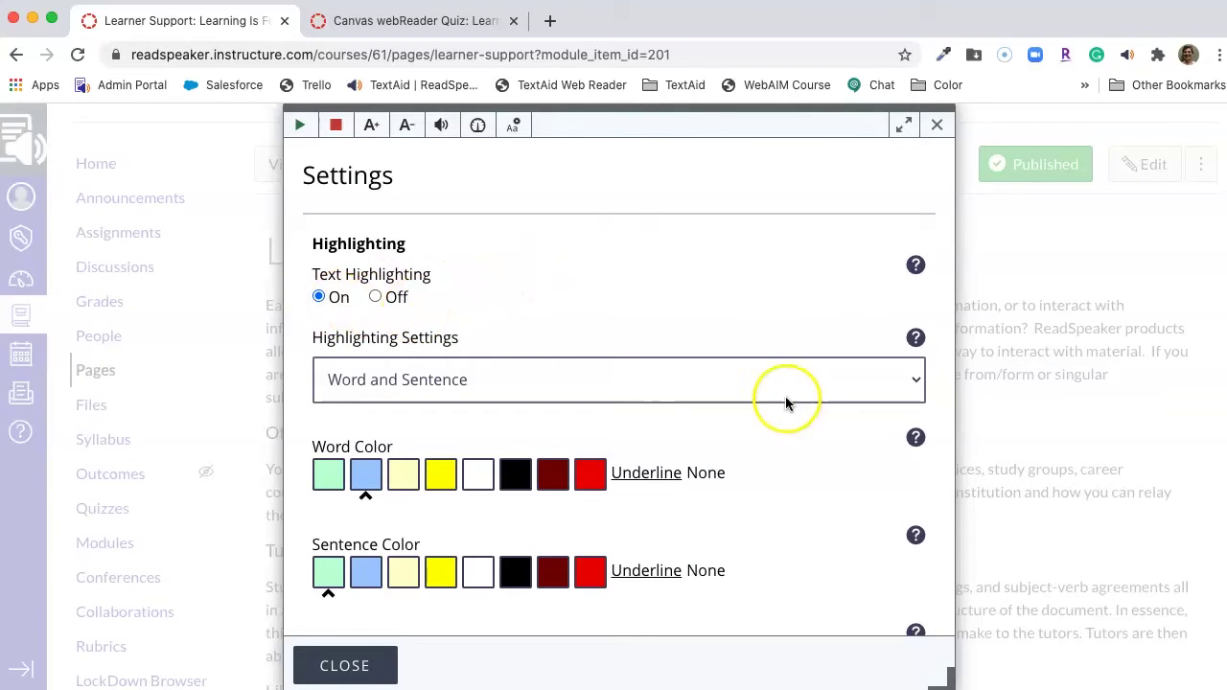
left_click(916, 384)
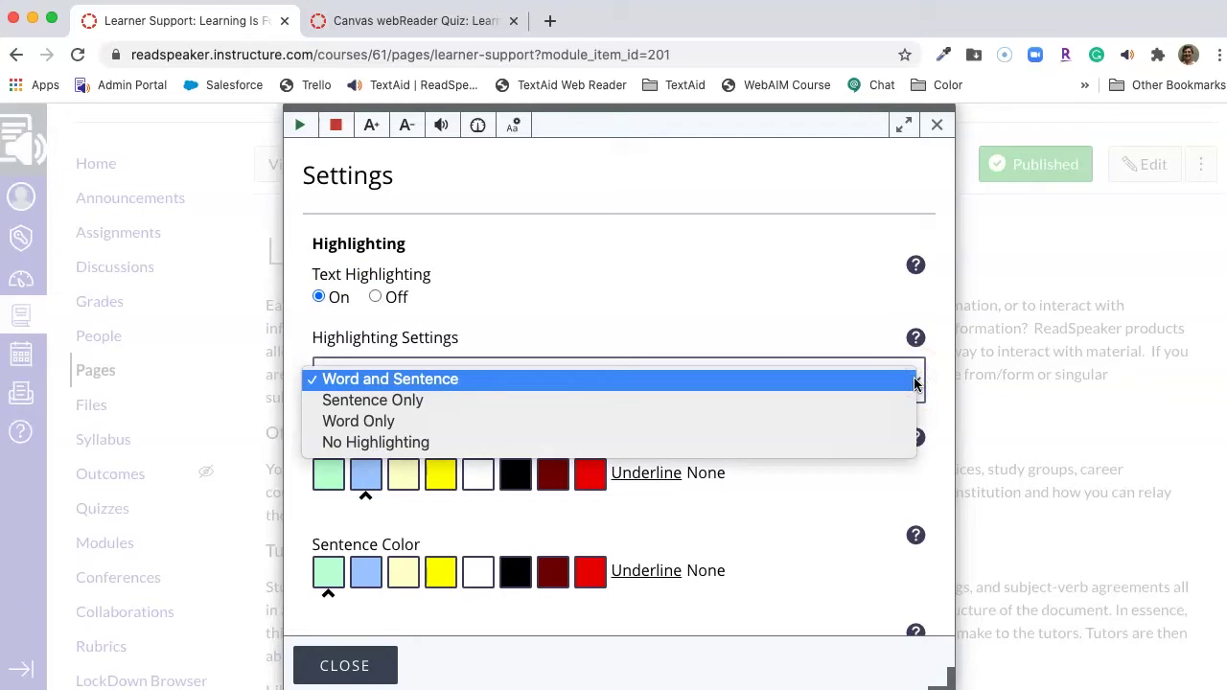
left_click(916, 384)
left_click(916, 384)
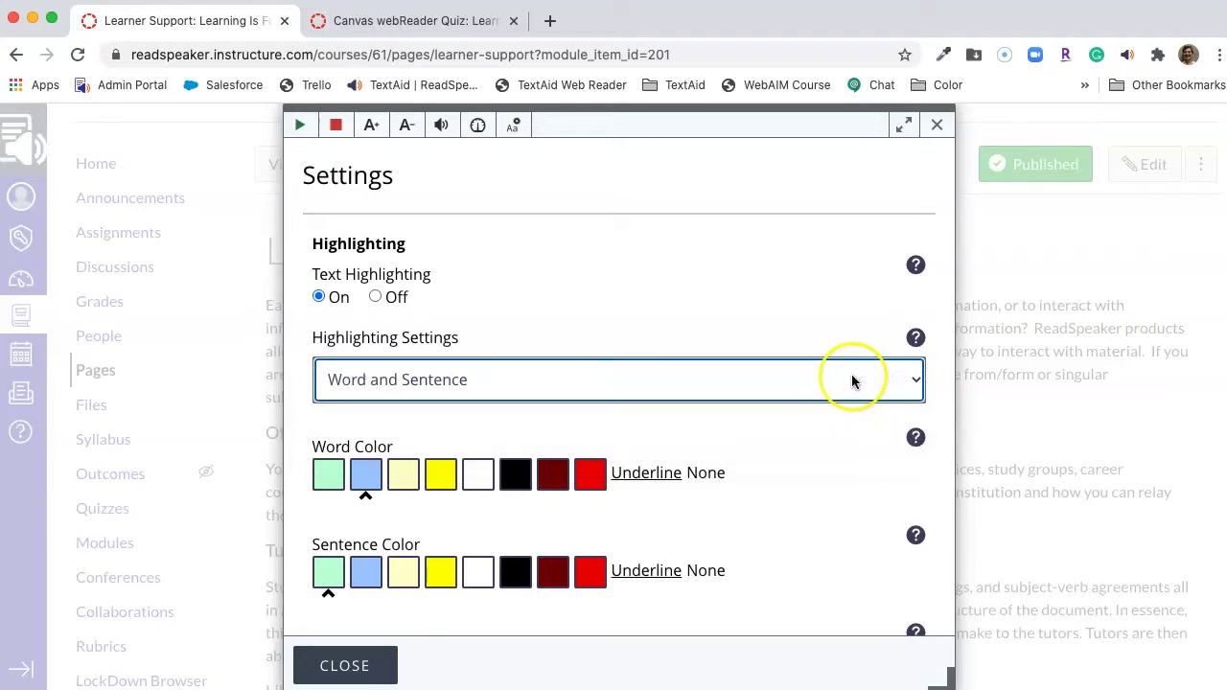
scroll(852, 382, "down", 5)
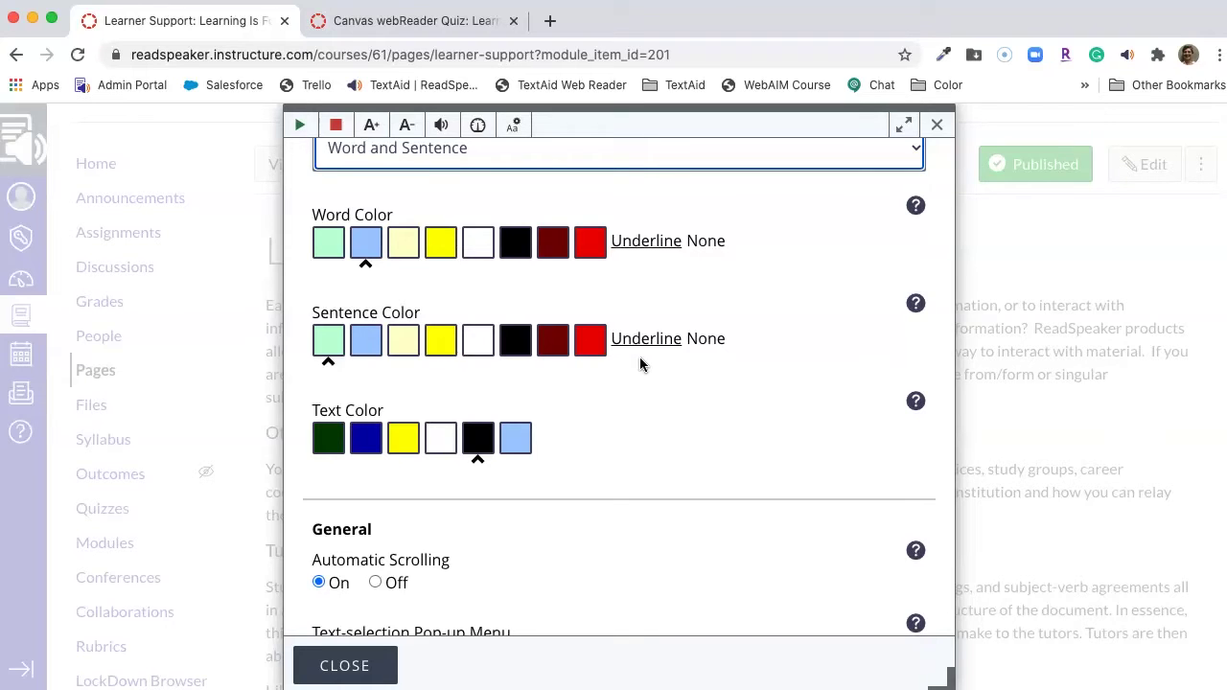
scroll(639, 355, "down", 1)
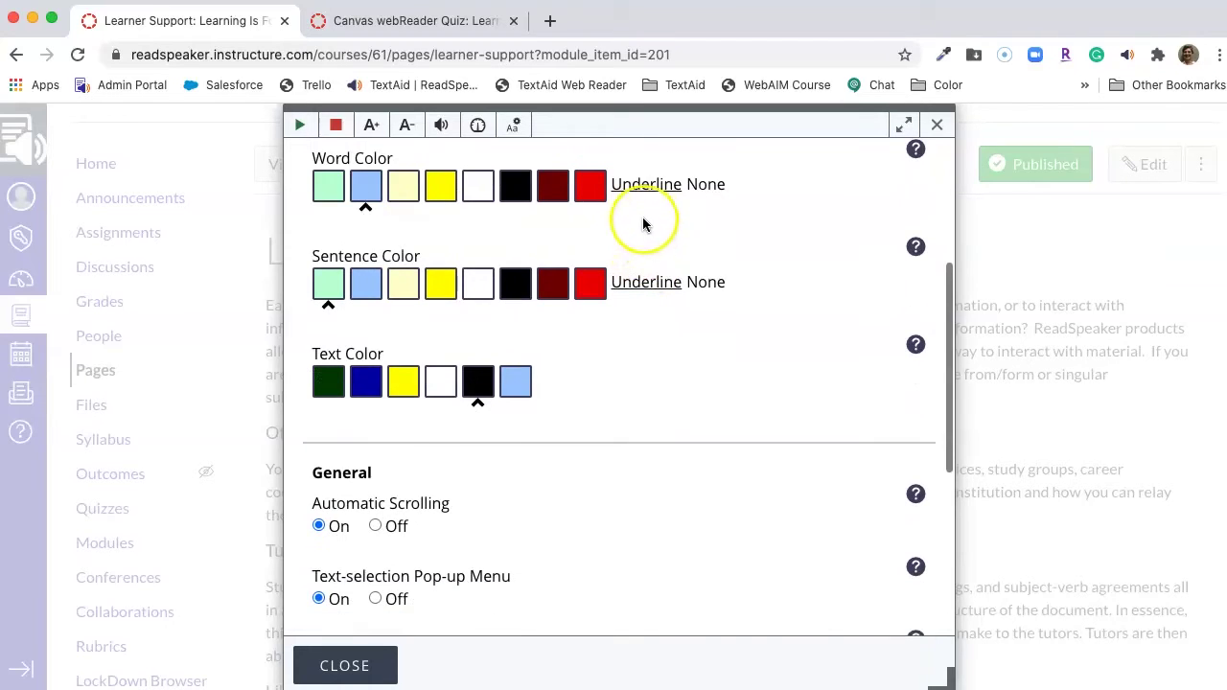
scroll(641, 204, "up", 1)
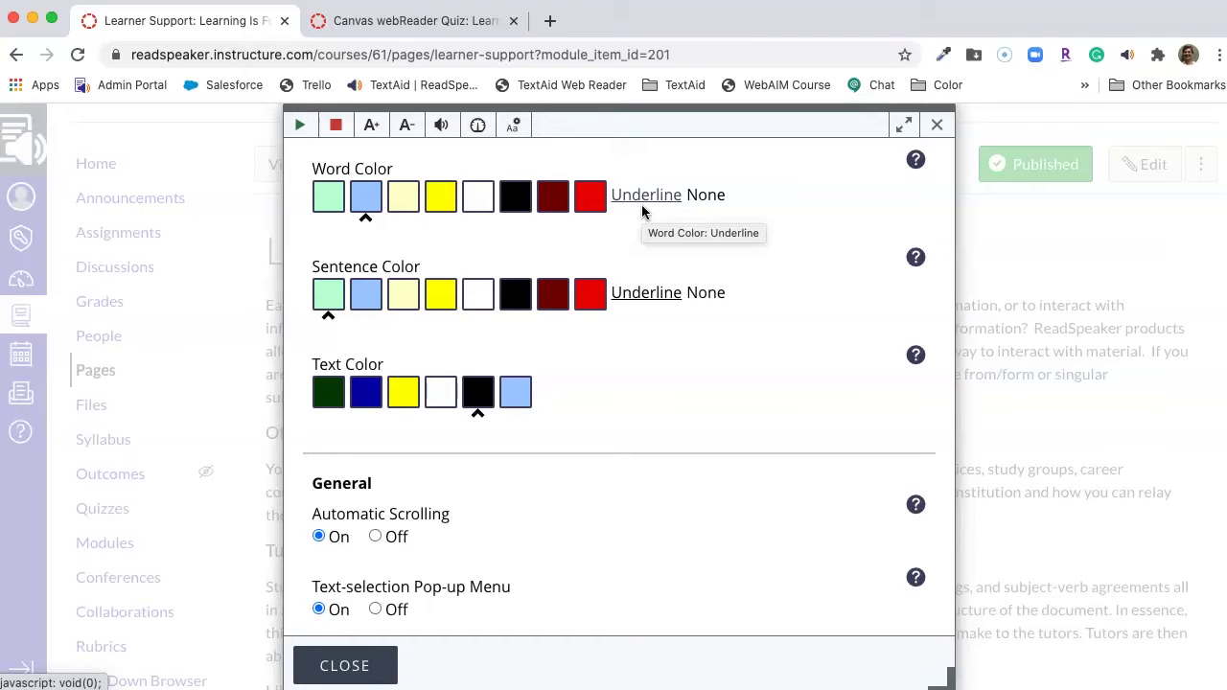
scroll(641, 205, "down", 5)
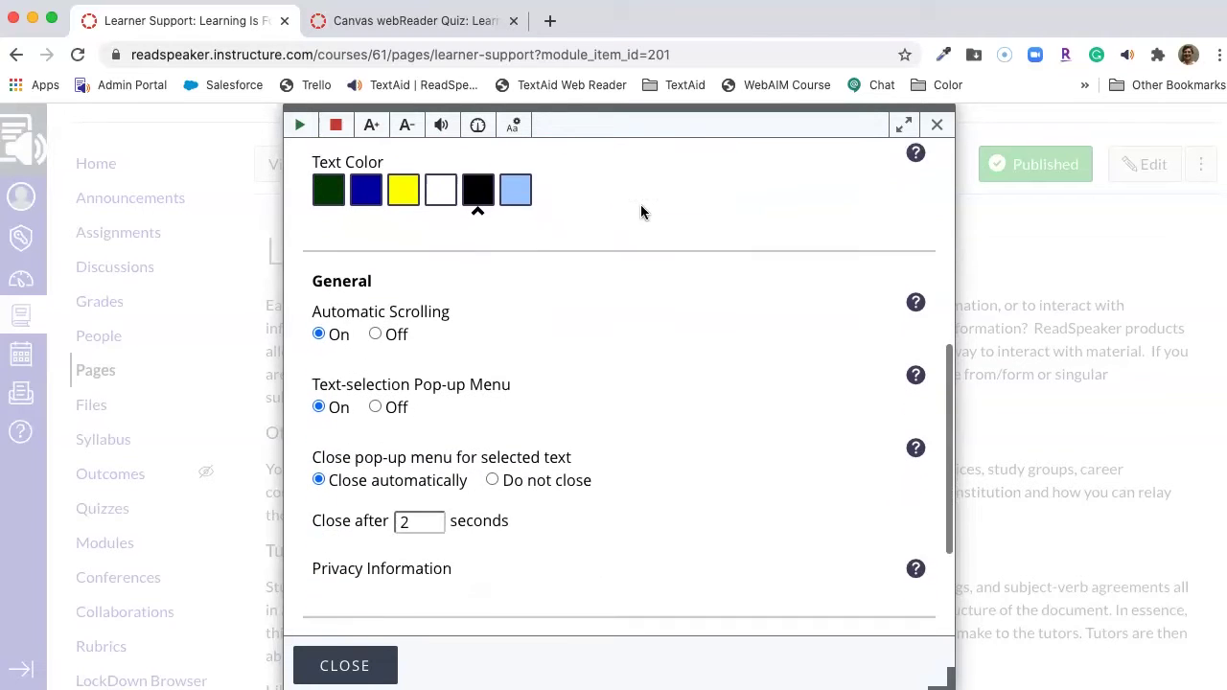
scroll(641, 206, "down", 1)
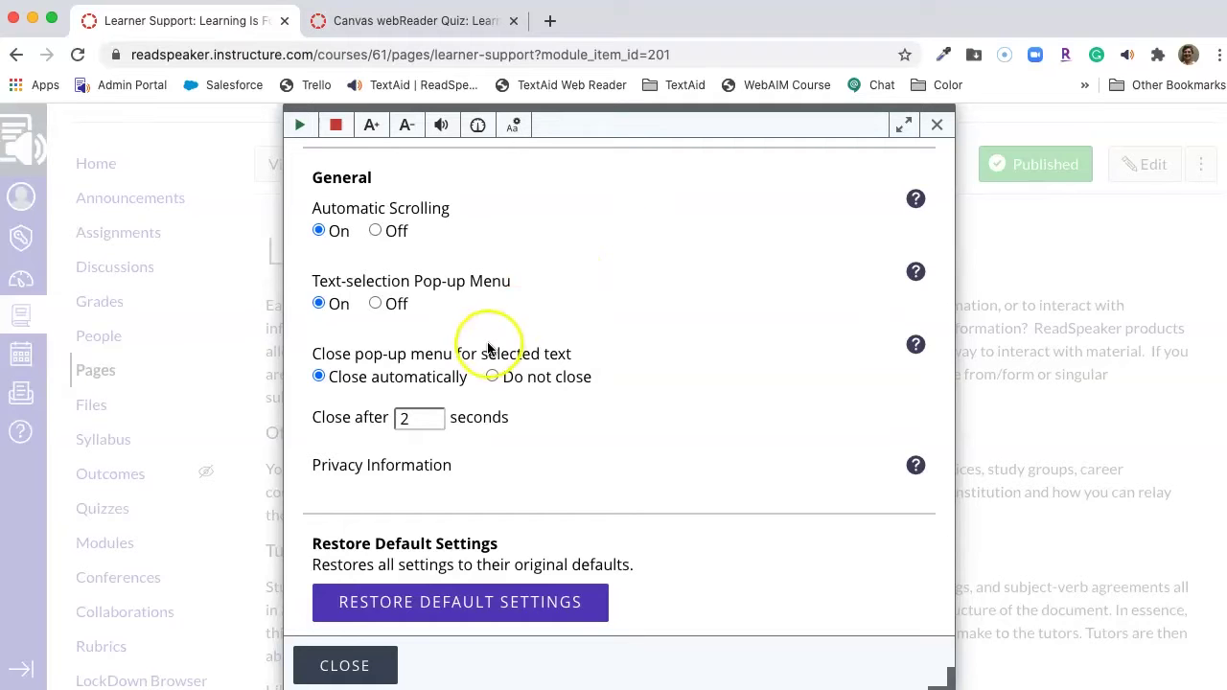
scroll(465, 393, "down", 1)
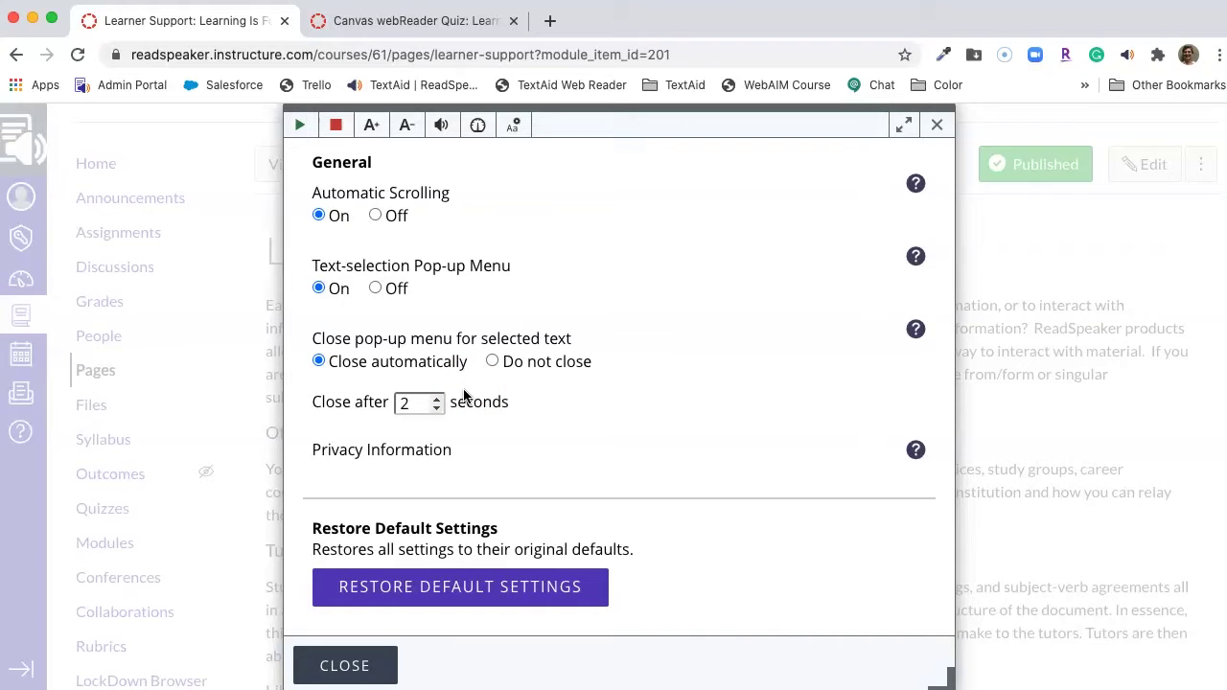
left_click(447, 401)
left_click(410, 402)
type("00")
left_click(534, 415)
left_click(438, 400)
left_click(438, 408)
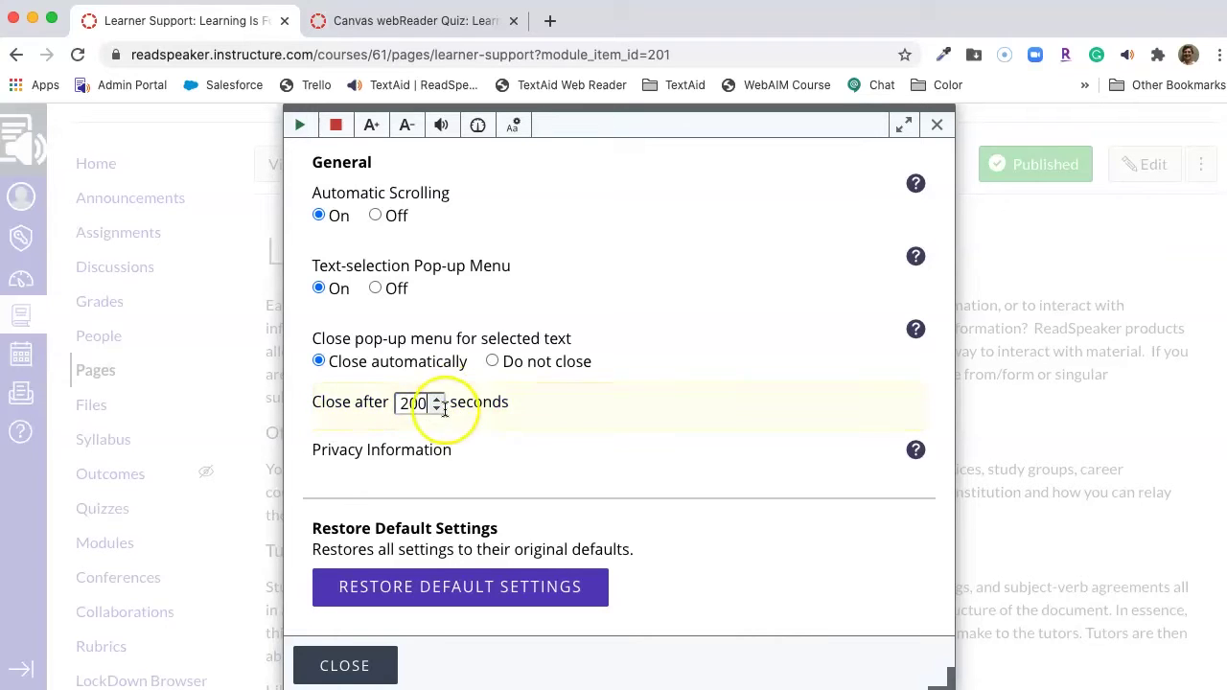
left_click(437, 409)
double_click(431, 407)
key("BackSpace")
key("BackSpace")
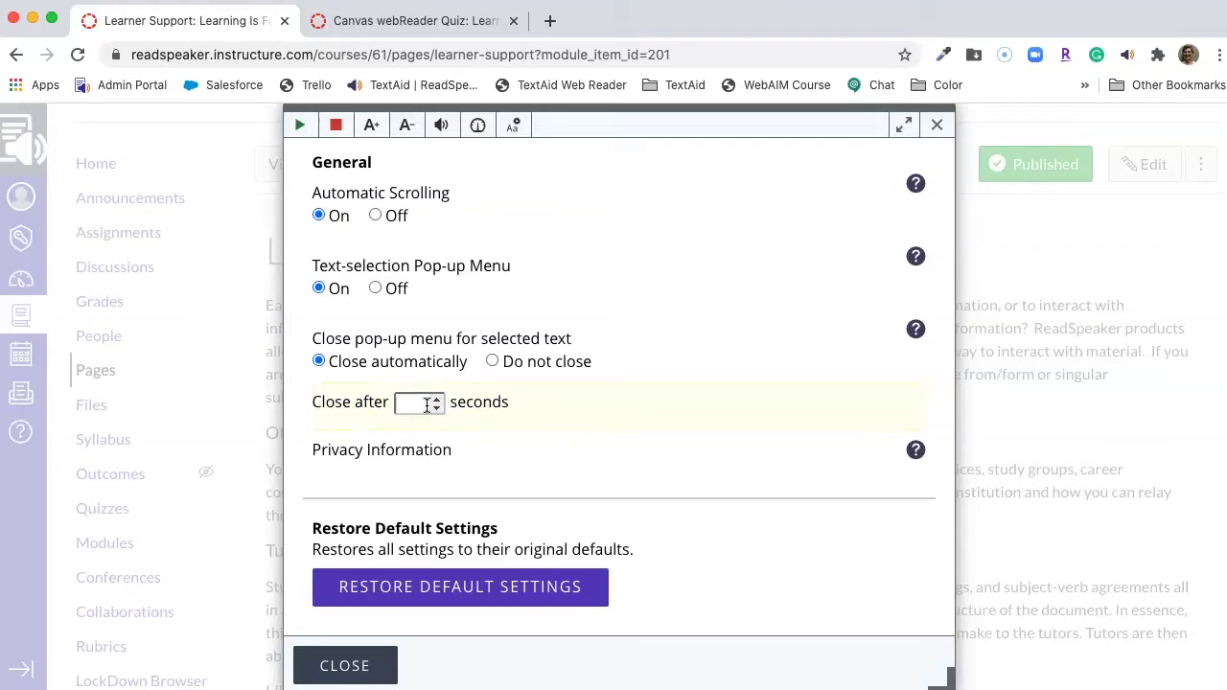
type("2")
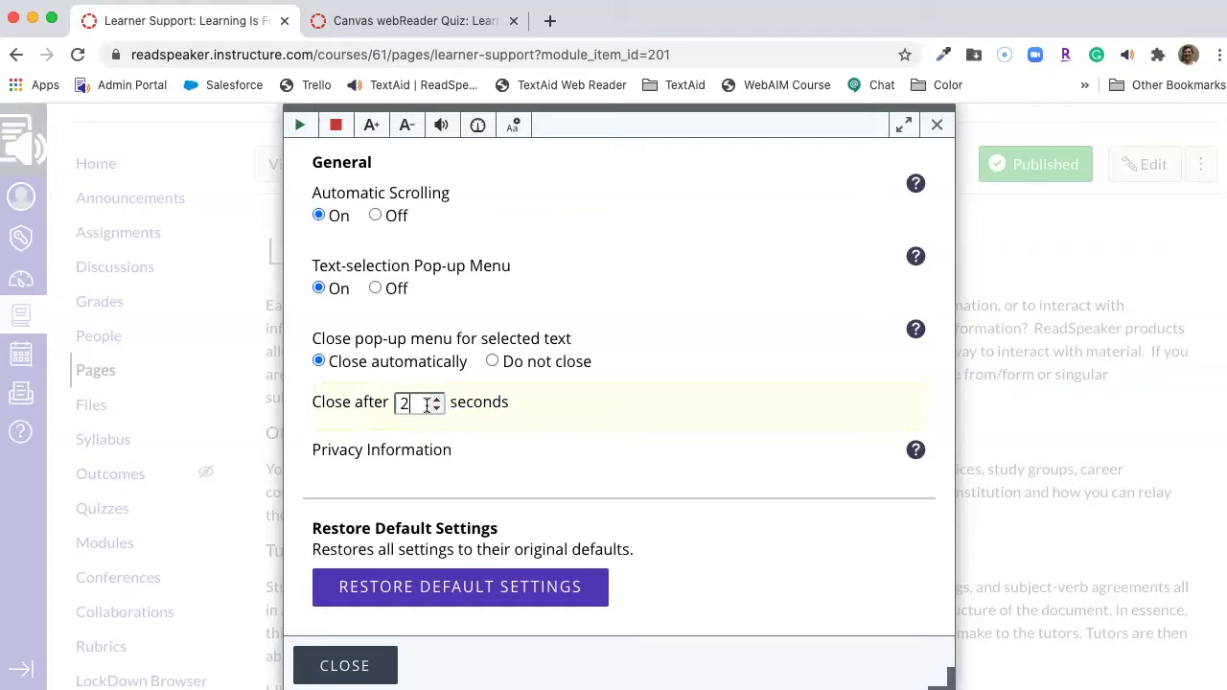
left_click(566, 394)
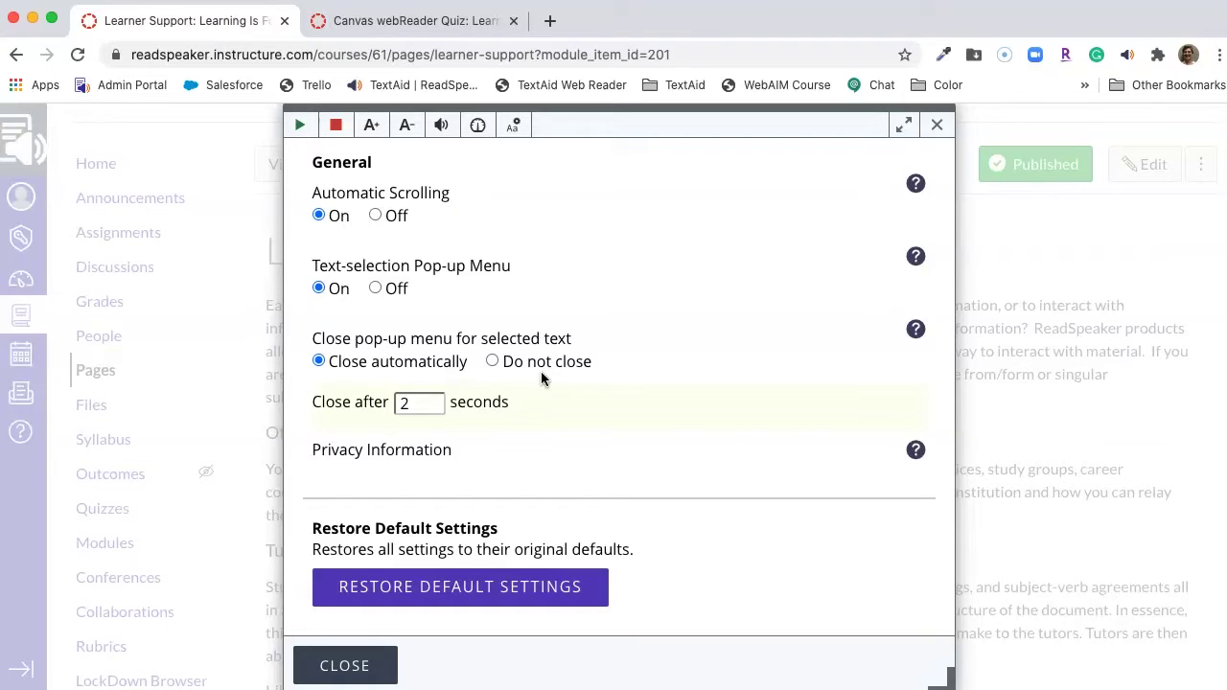
scroll(556, 307, "down", 1)
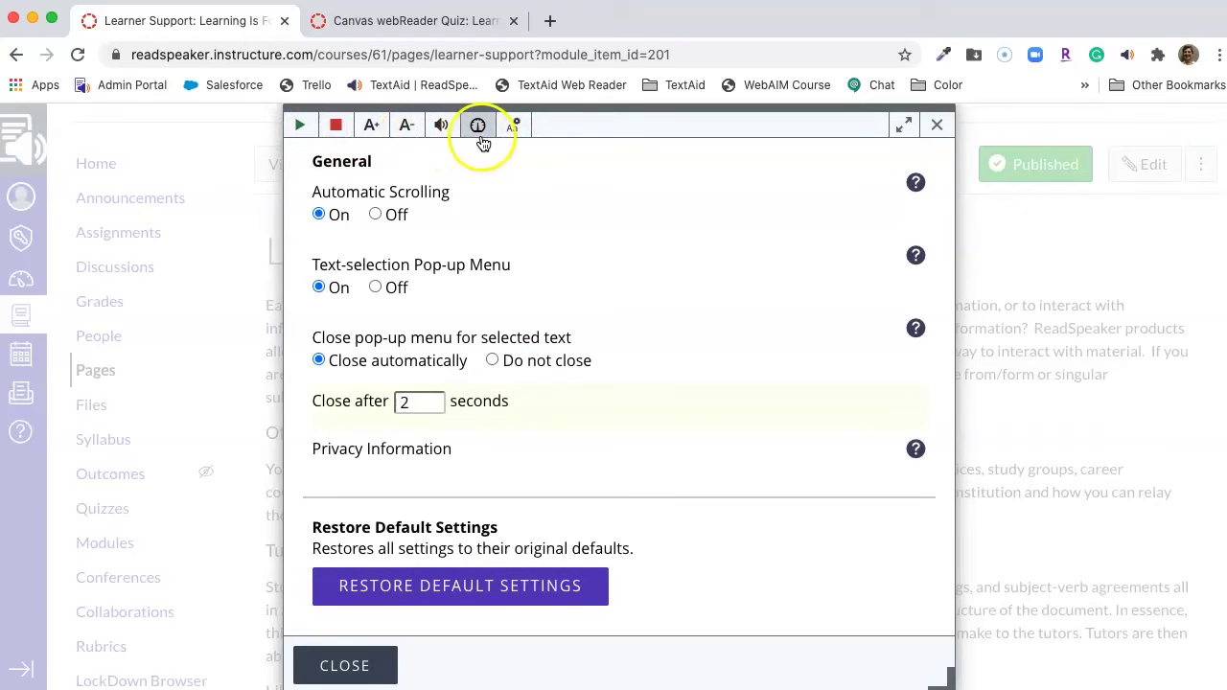
left_click(301, 126)
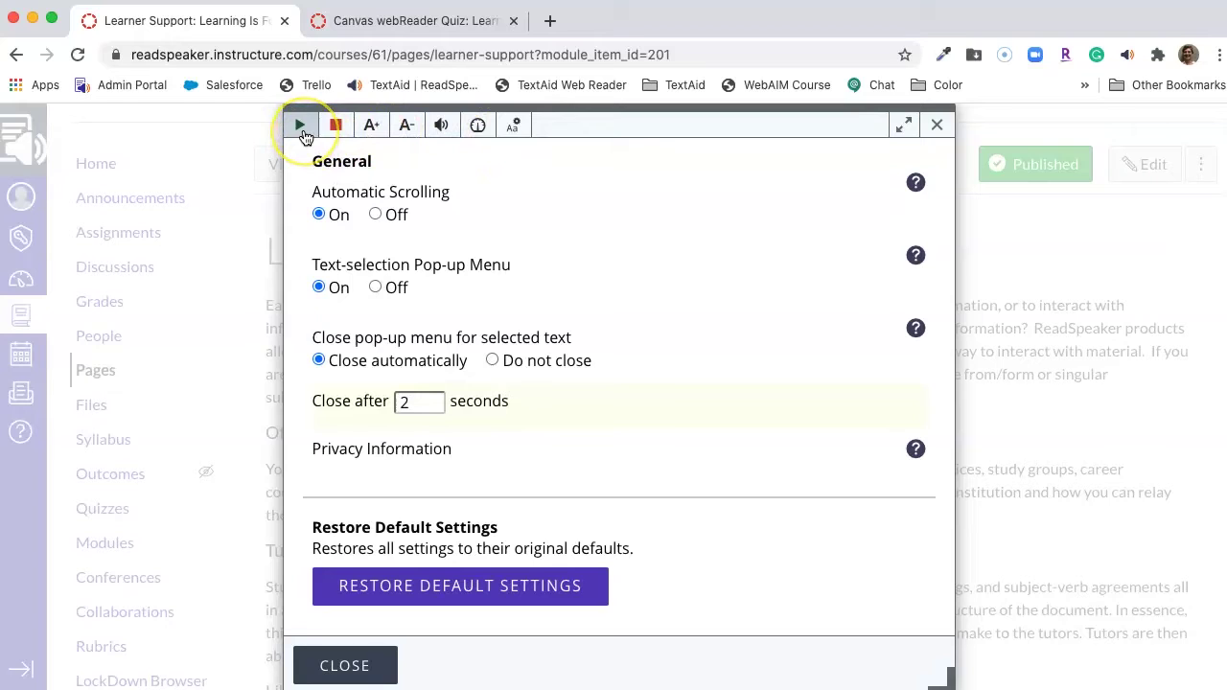
left_click(354, 135)
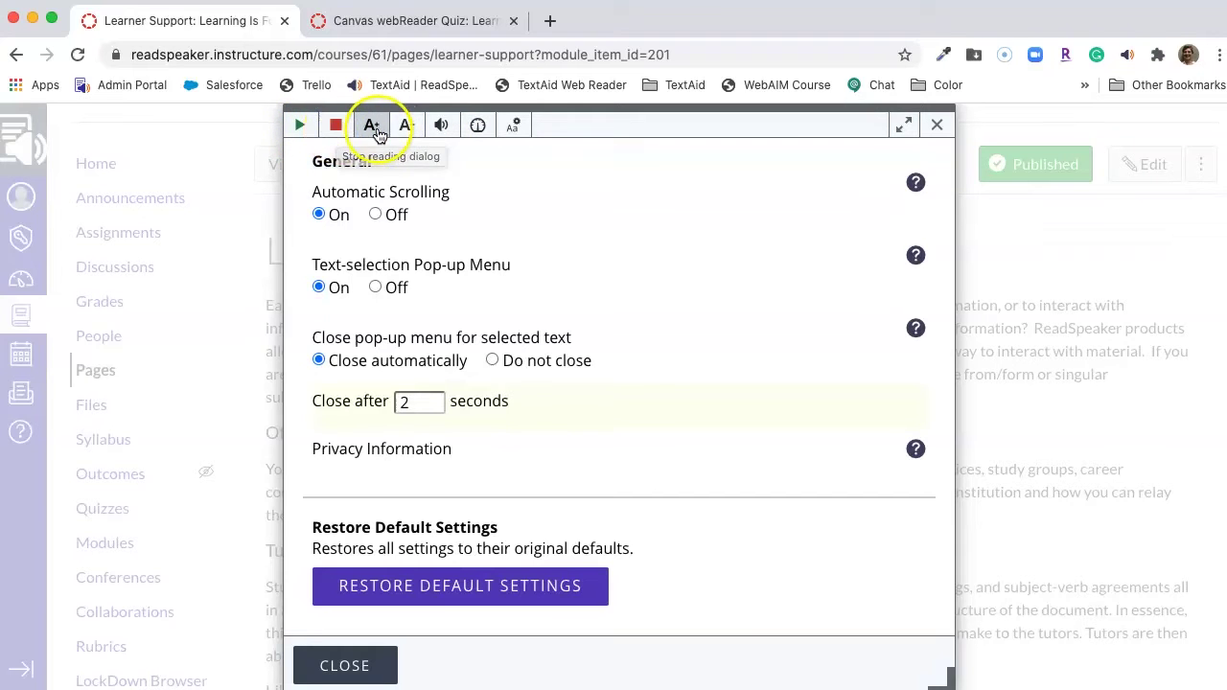
left_click(372, 126)
left_click(372, 126)
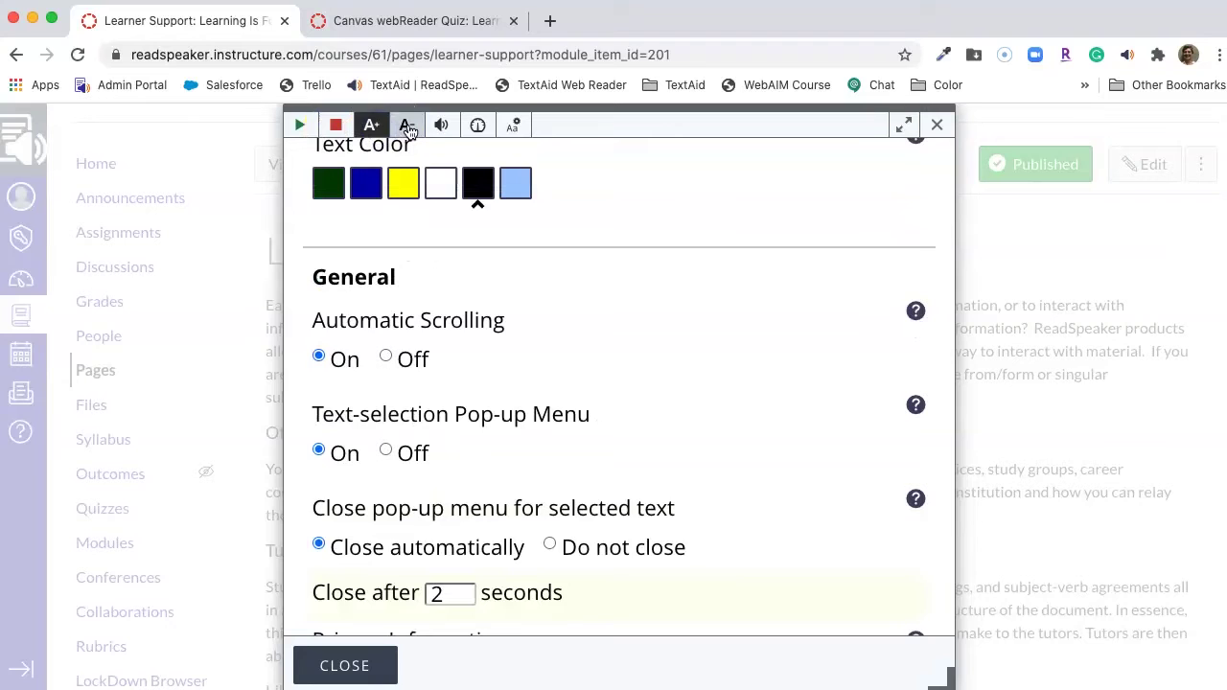
left_click(405, 126)
left_click(405, 127)
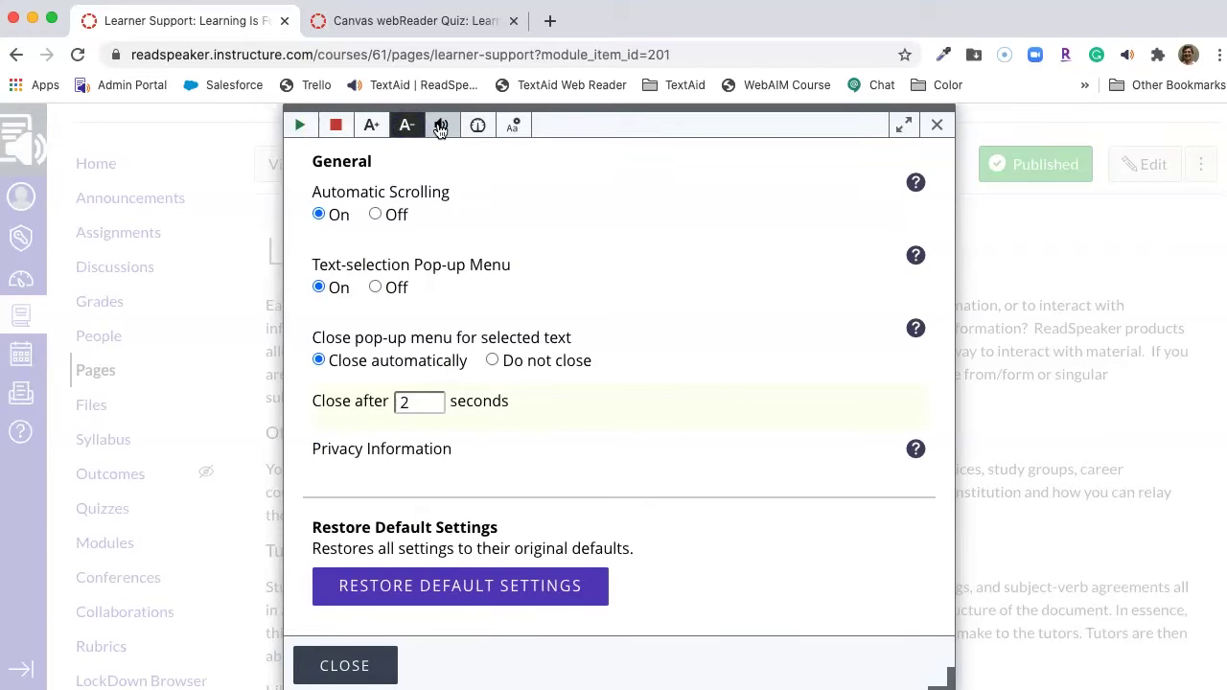
left_click(439, 125)
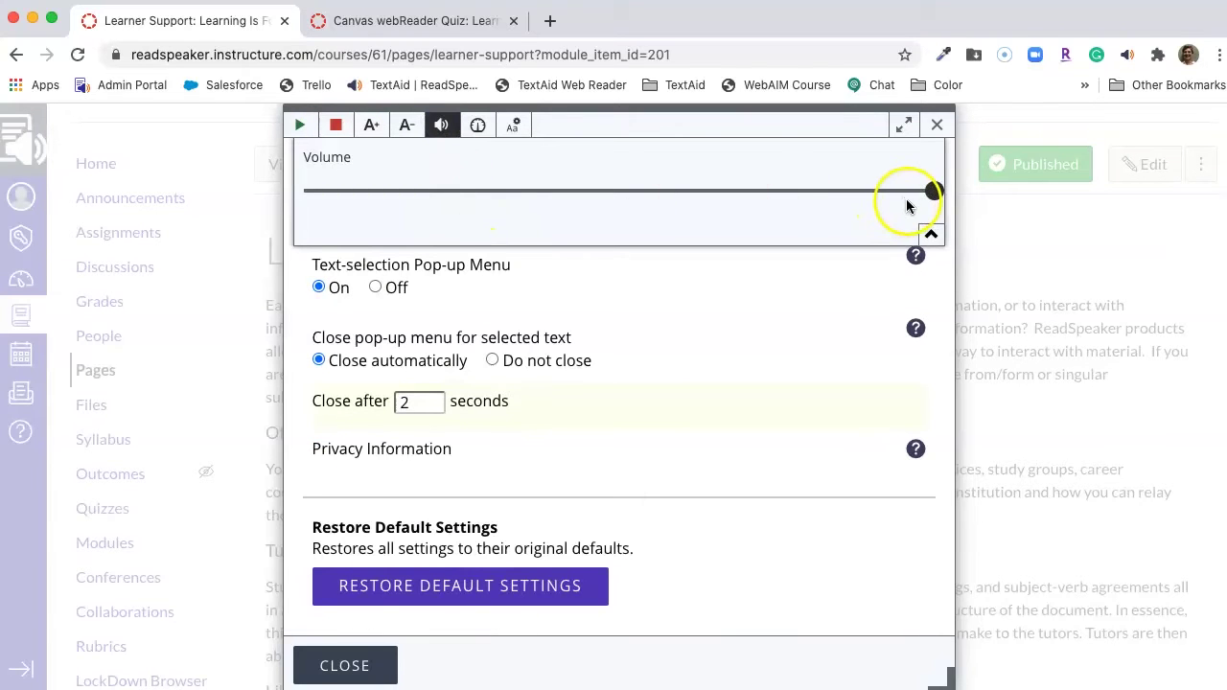
left_click(440, 126)
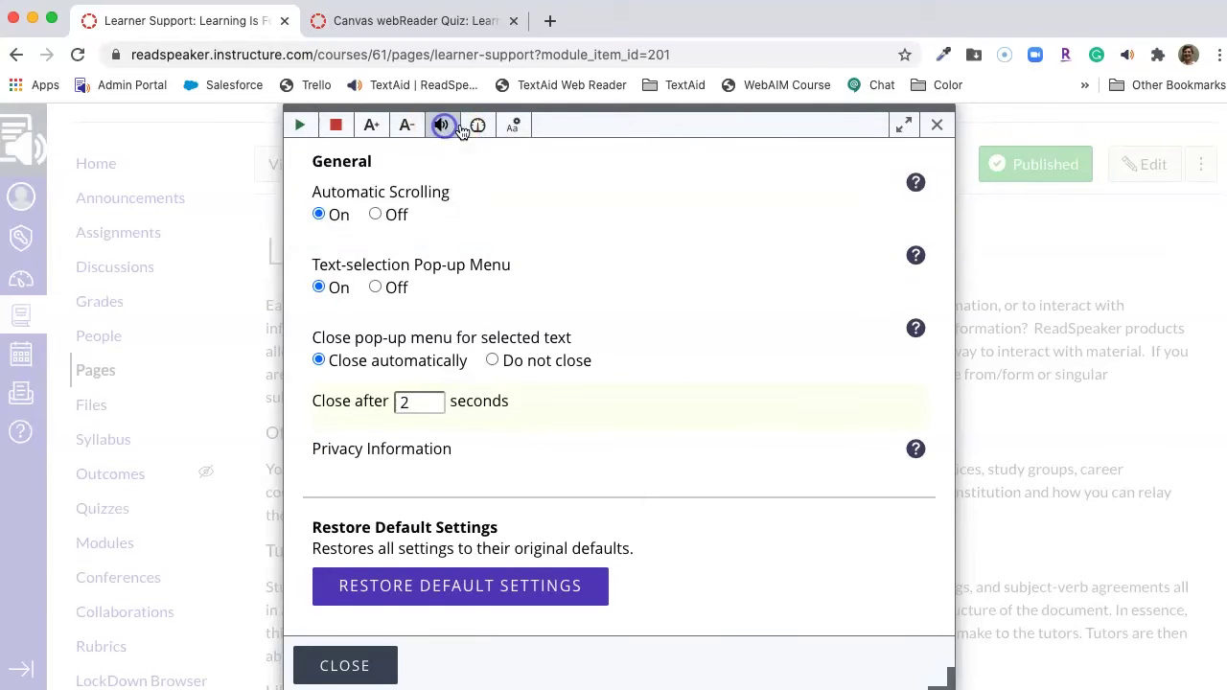
left_click(477, 127)
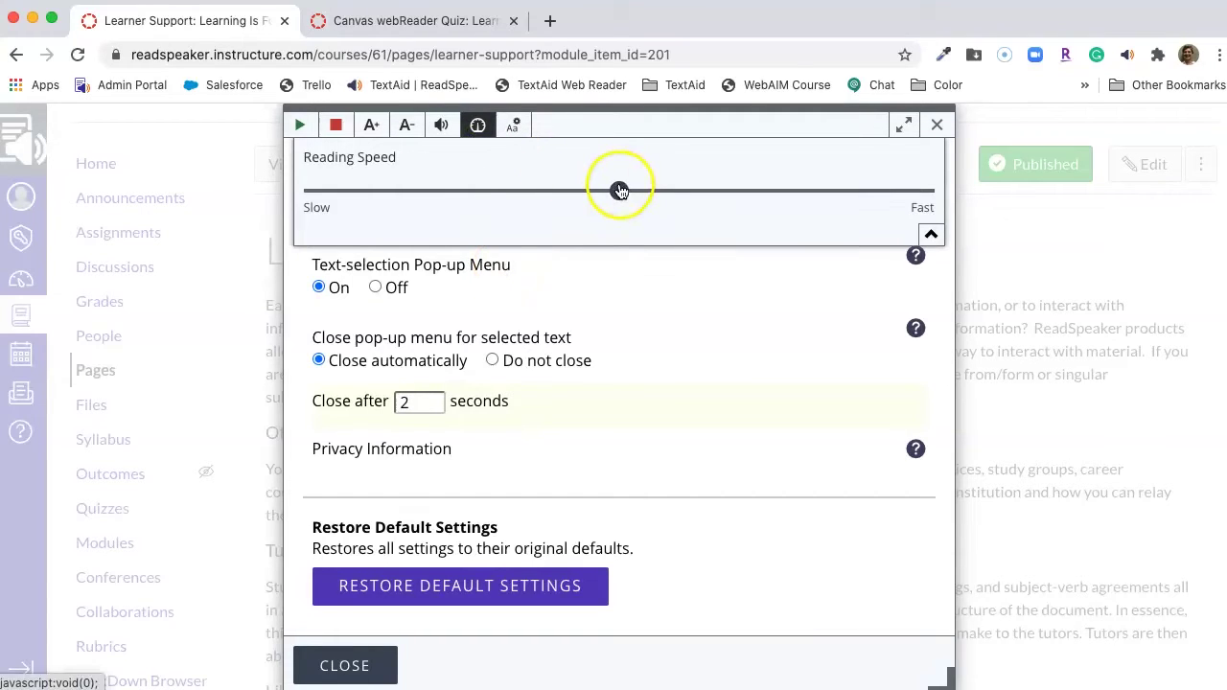
left_click(621, 190)
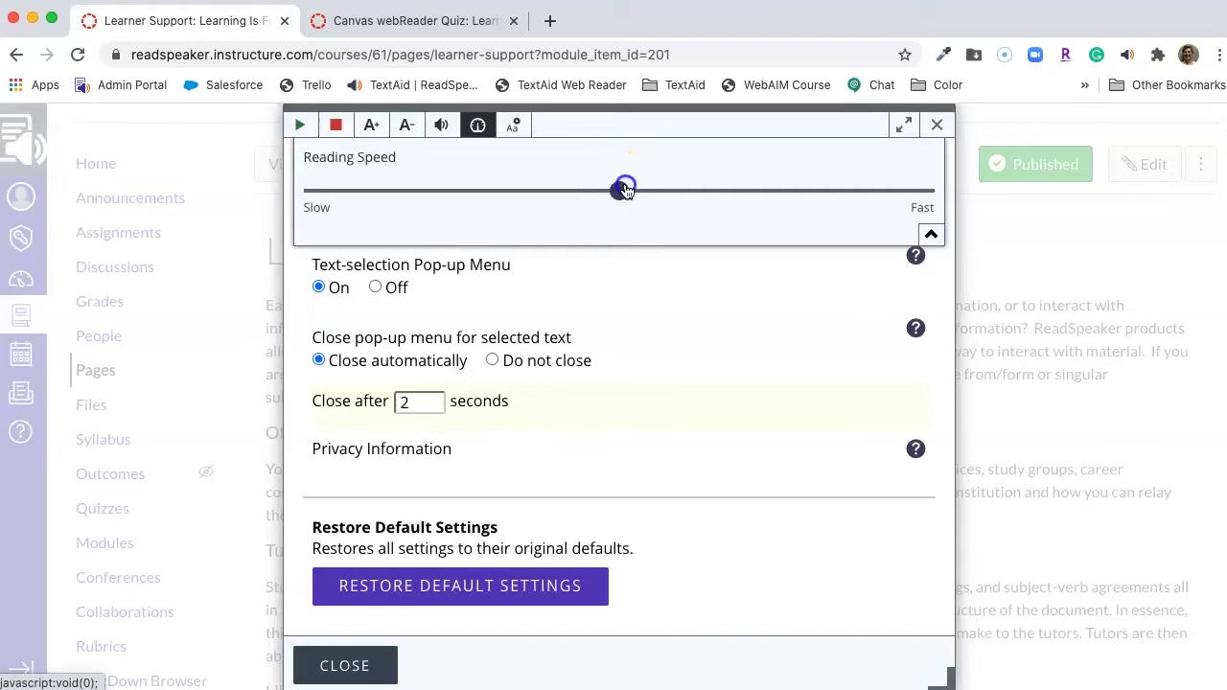
mouse_move(623, 190)
left_mouse_down()
mouse_move(669, 192)
mouse_move(619, 192)
left_mouse_up()
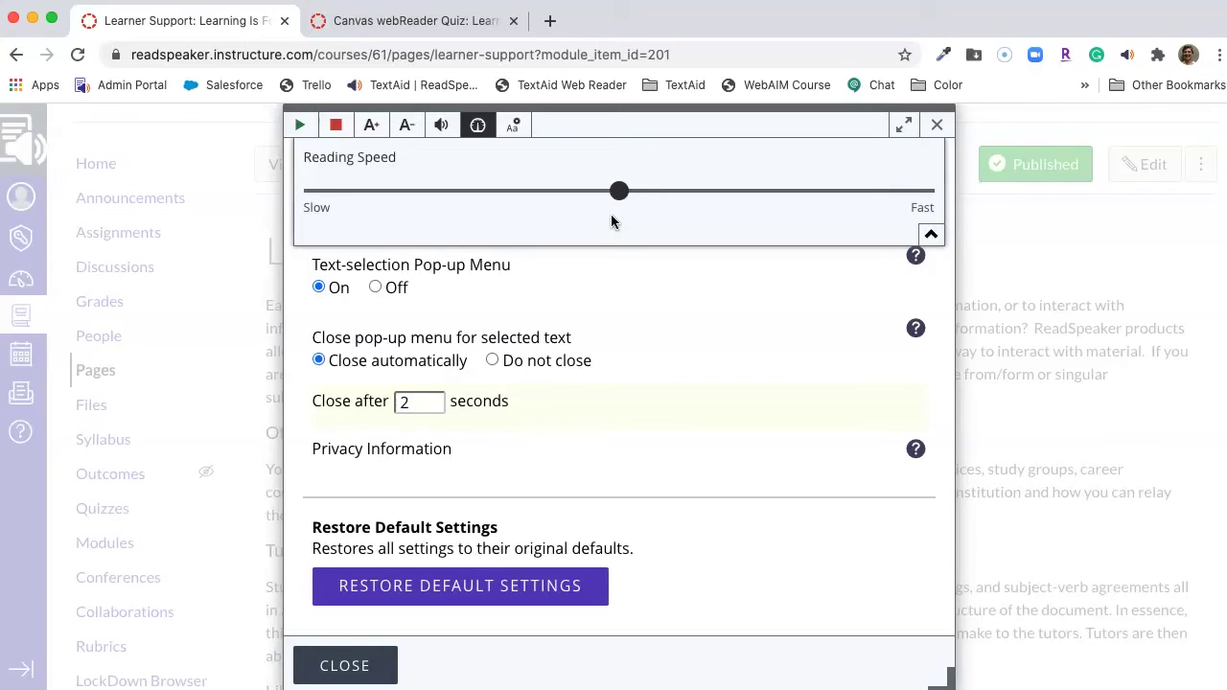
left_click(480, 125)
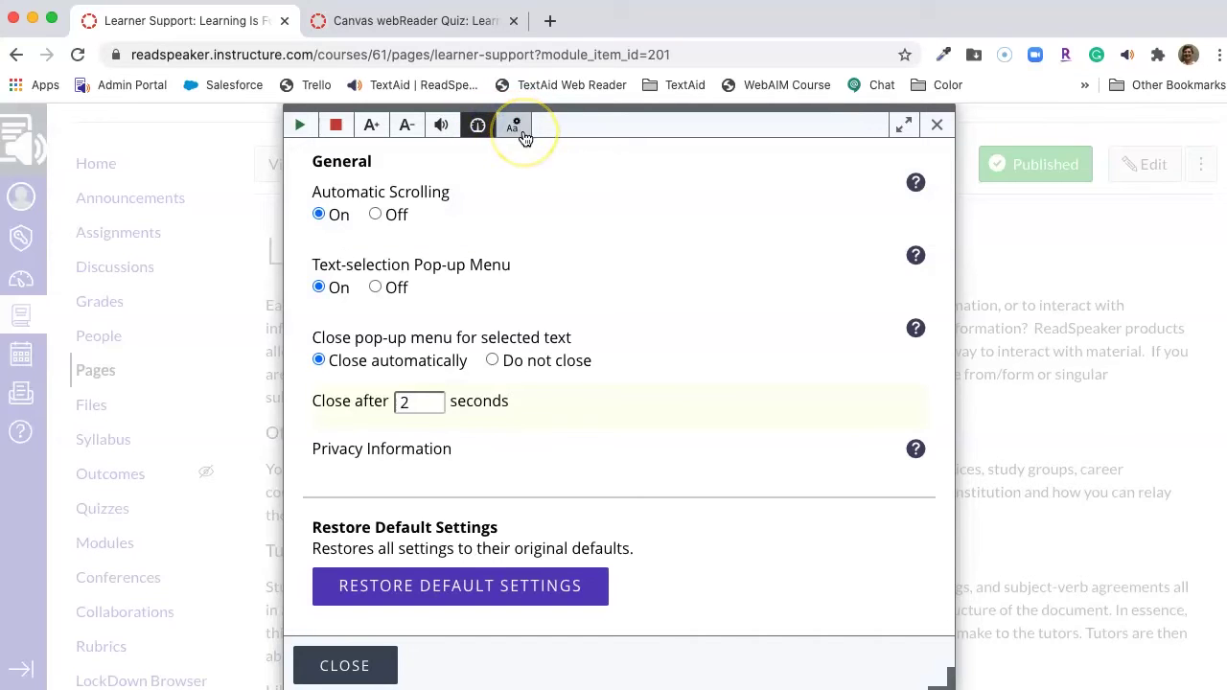
- In Text Settings, set the font size to +2 and the font to Open Dyslexic
left_click(515, 135)
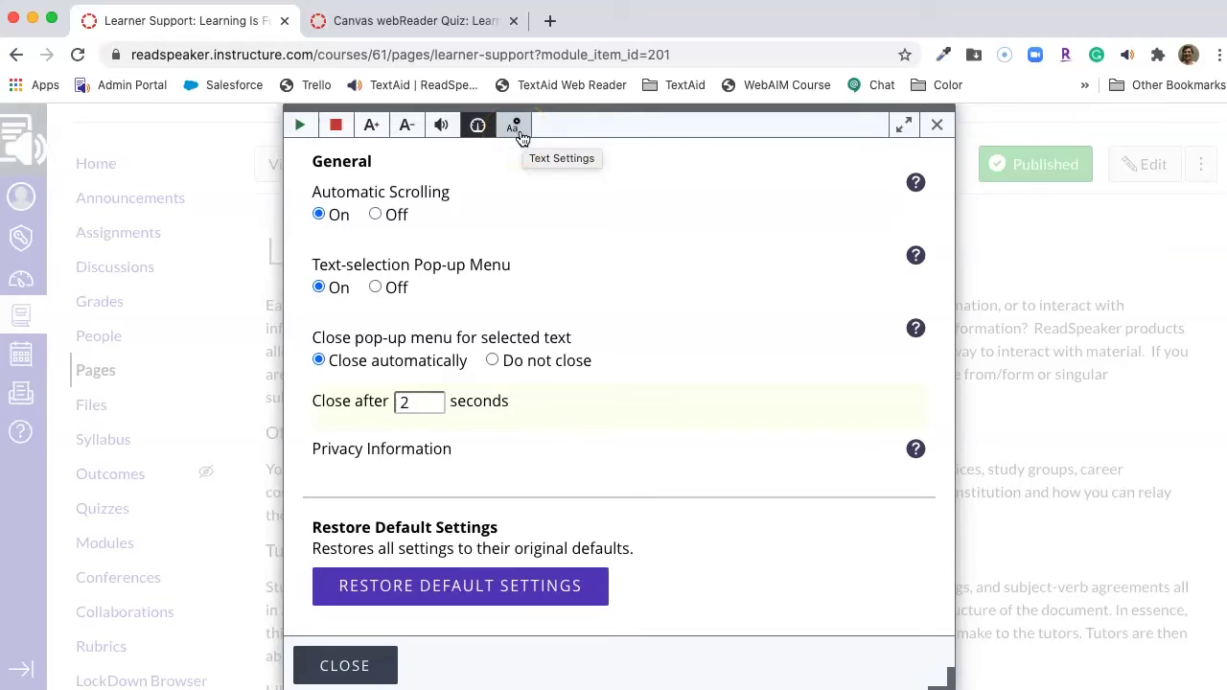
left_click(517, 130)
left_click(649, 205)
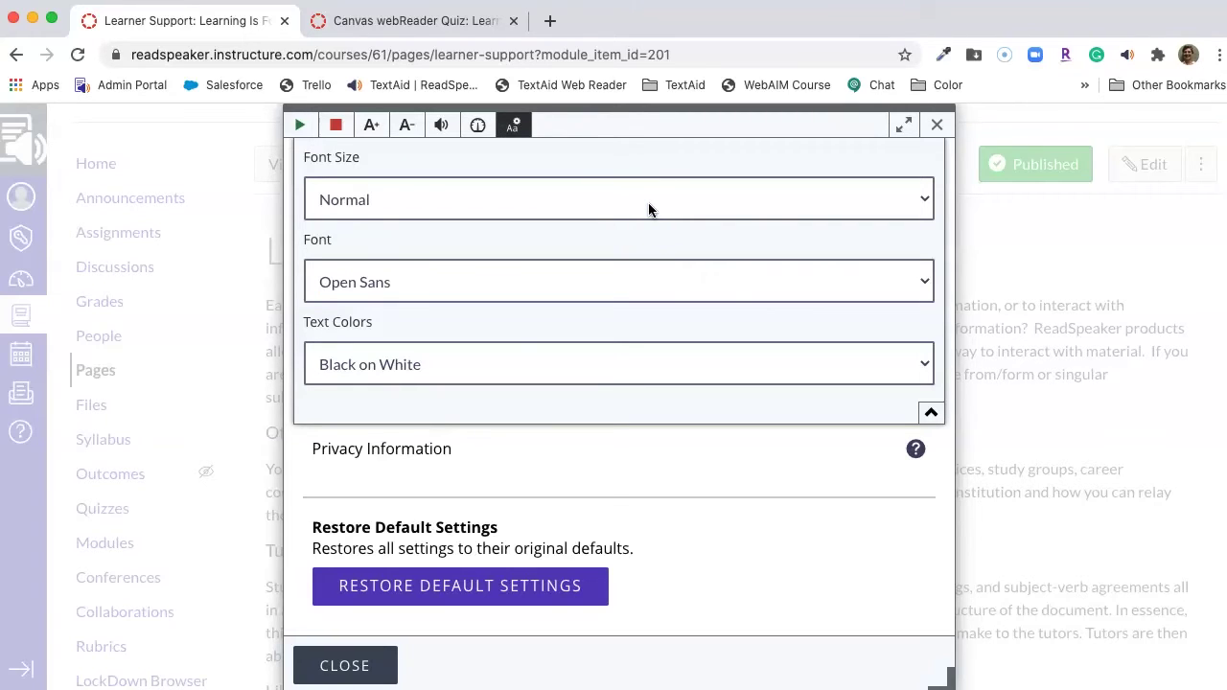
left_click(650, 206)
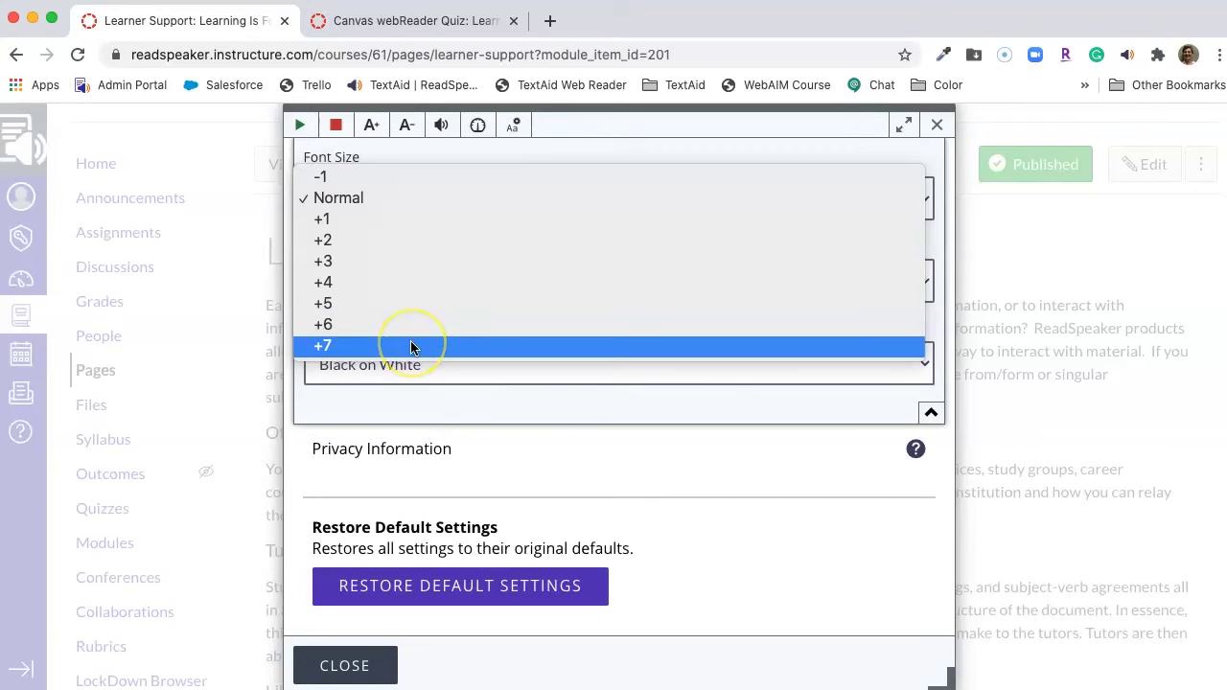
key("Escape")
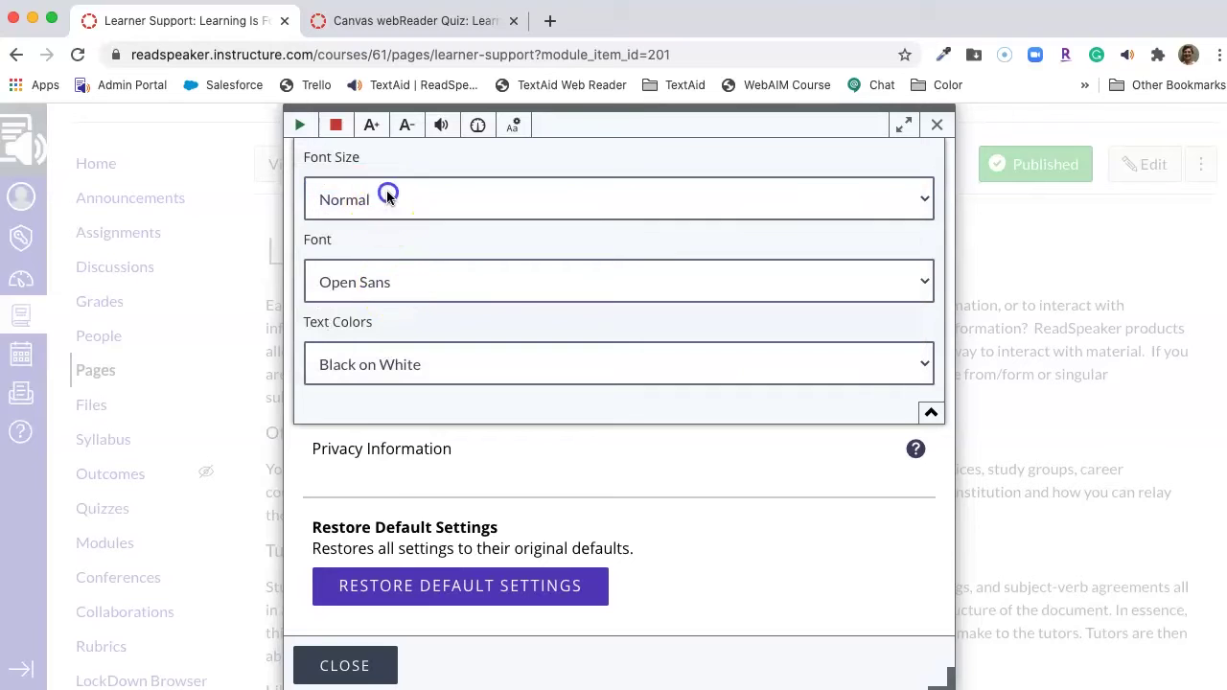
left_click(388, 197)
left_click(366, 240)
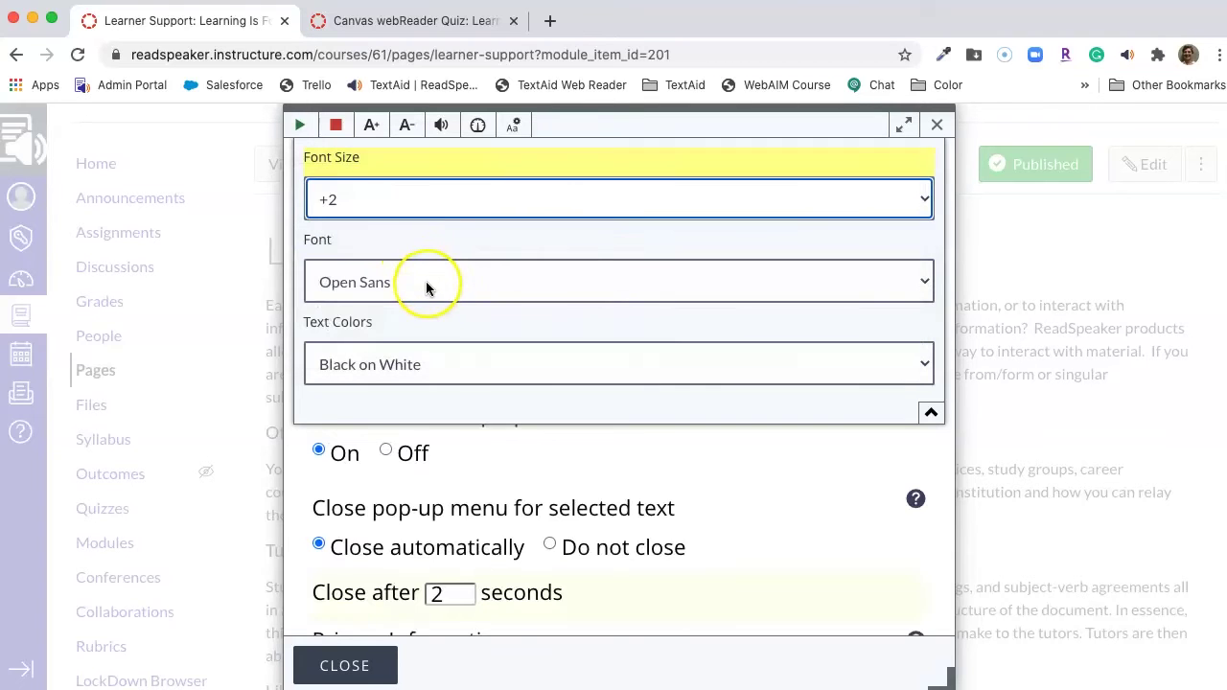
left_click(427, 283)
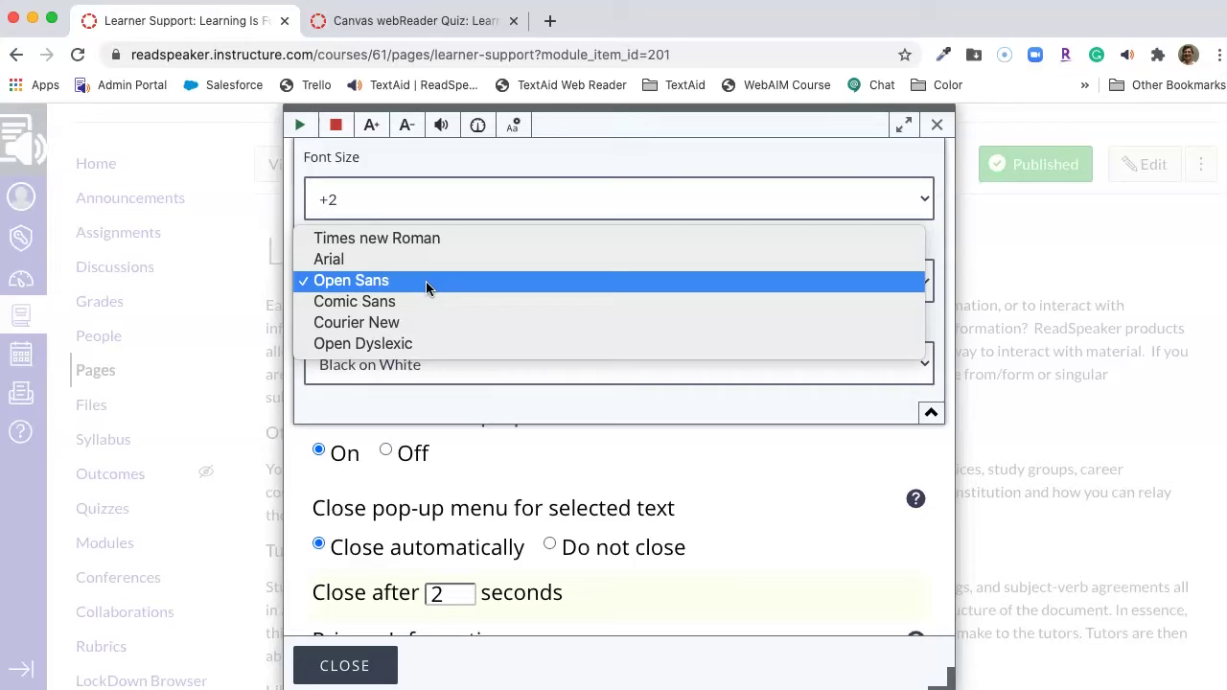
left_click(423, 348)
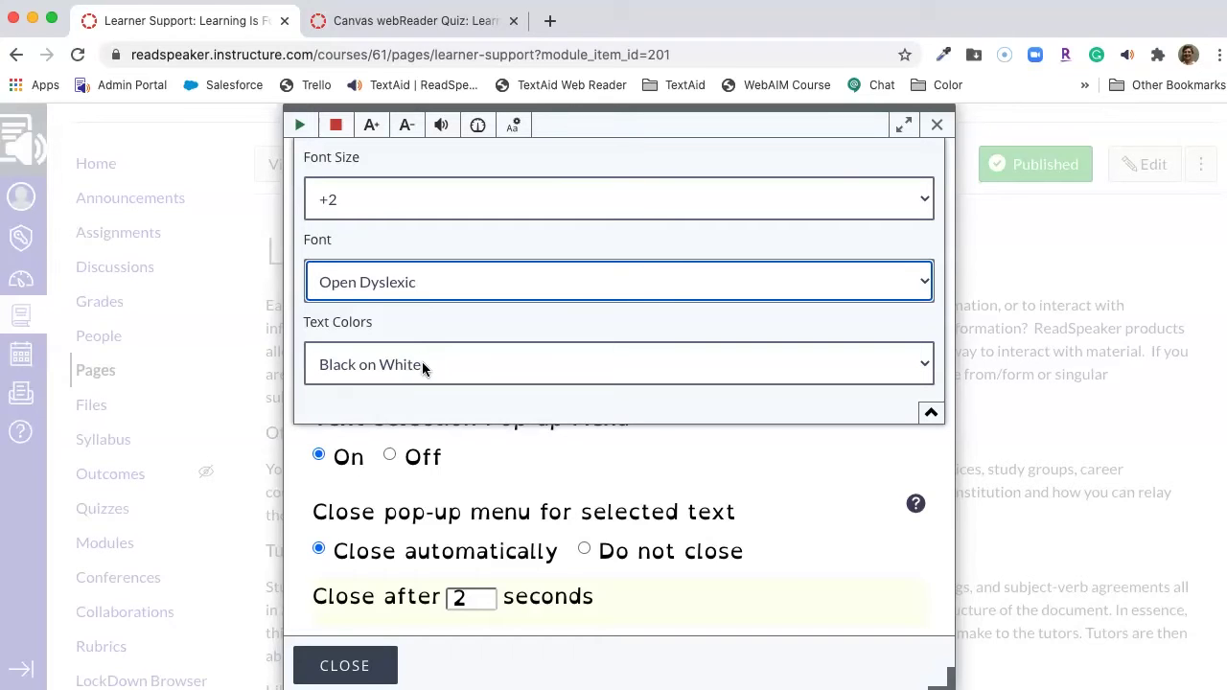
- Try the Black on Light Yellow, Black on Light Pink and Black on Light Blue colour schemes
left_click(422, 368)
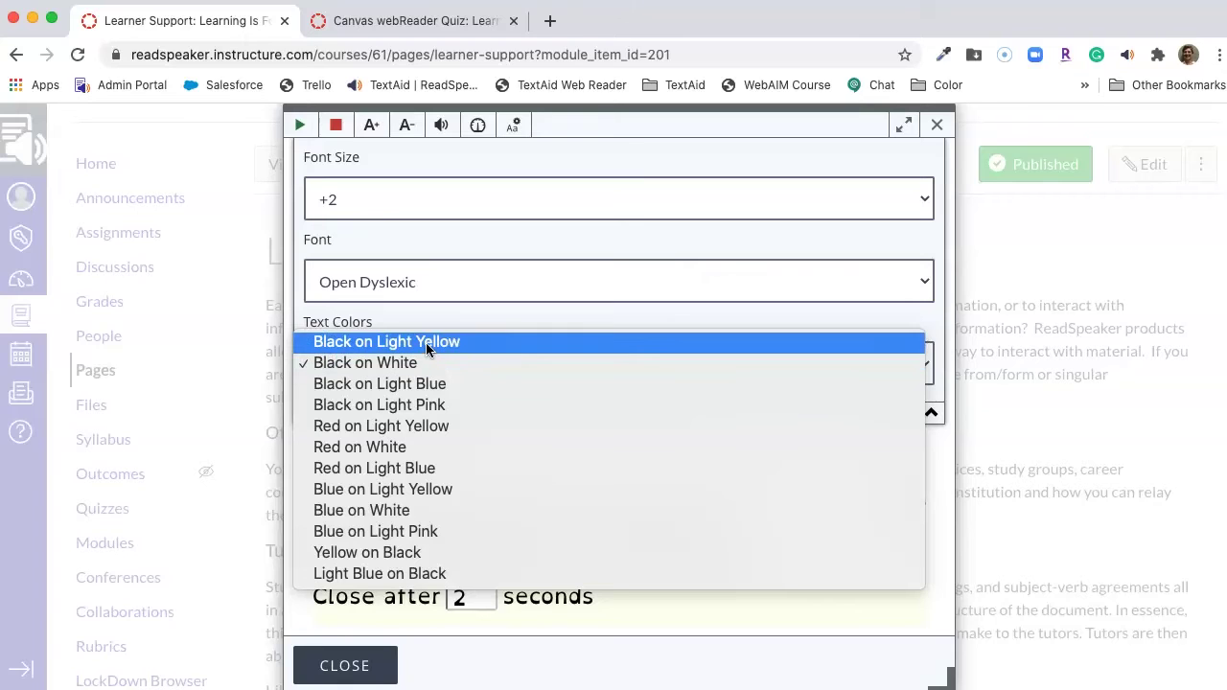
left_click(426, 342)
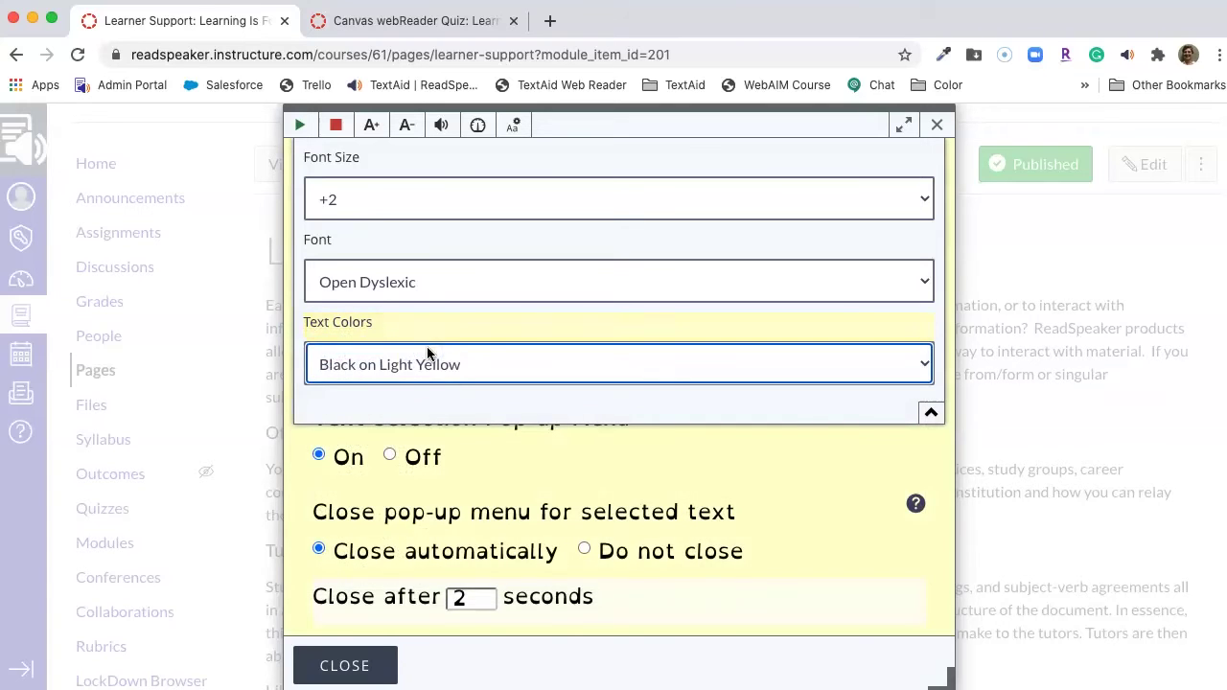
left_click(431, 364)
left_click(434, 428)
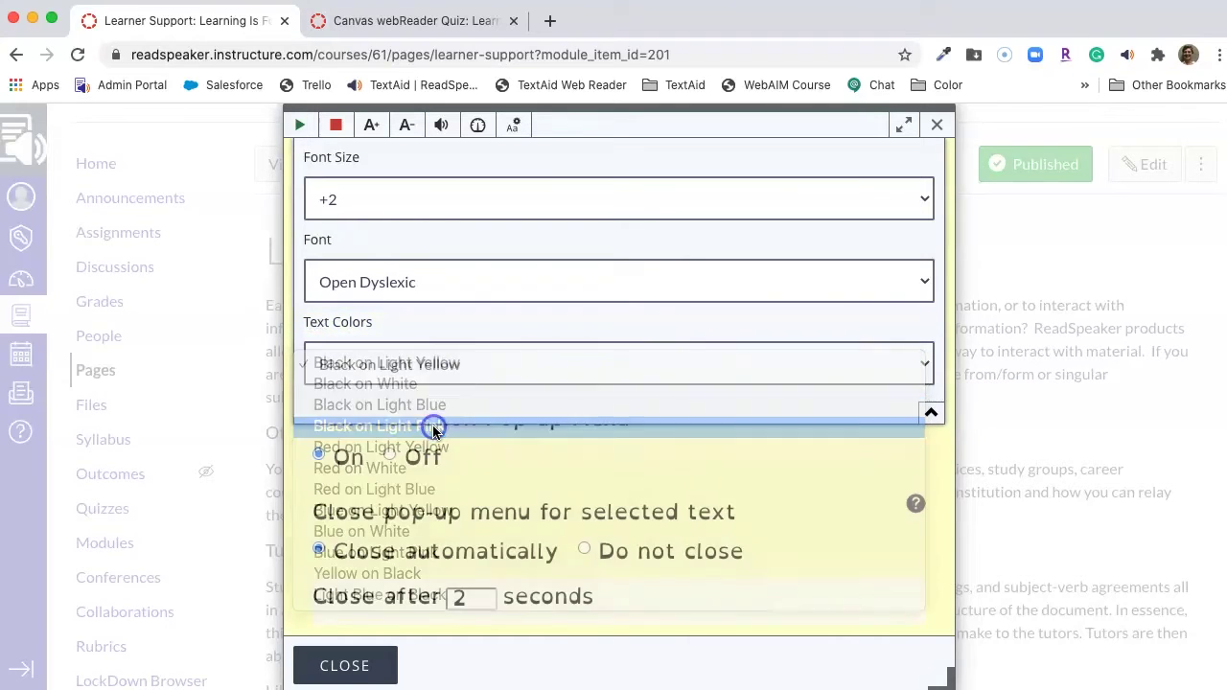
left_click(432, 365)
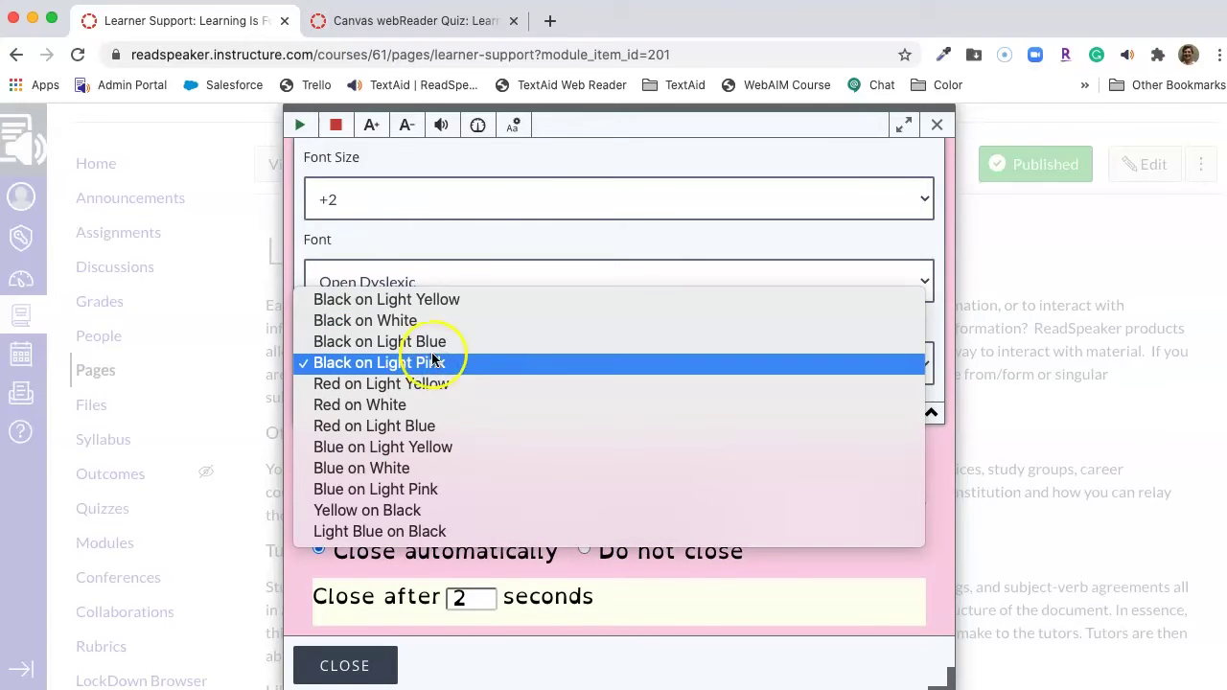
left_click(432, 343)
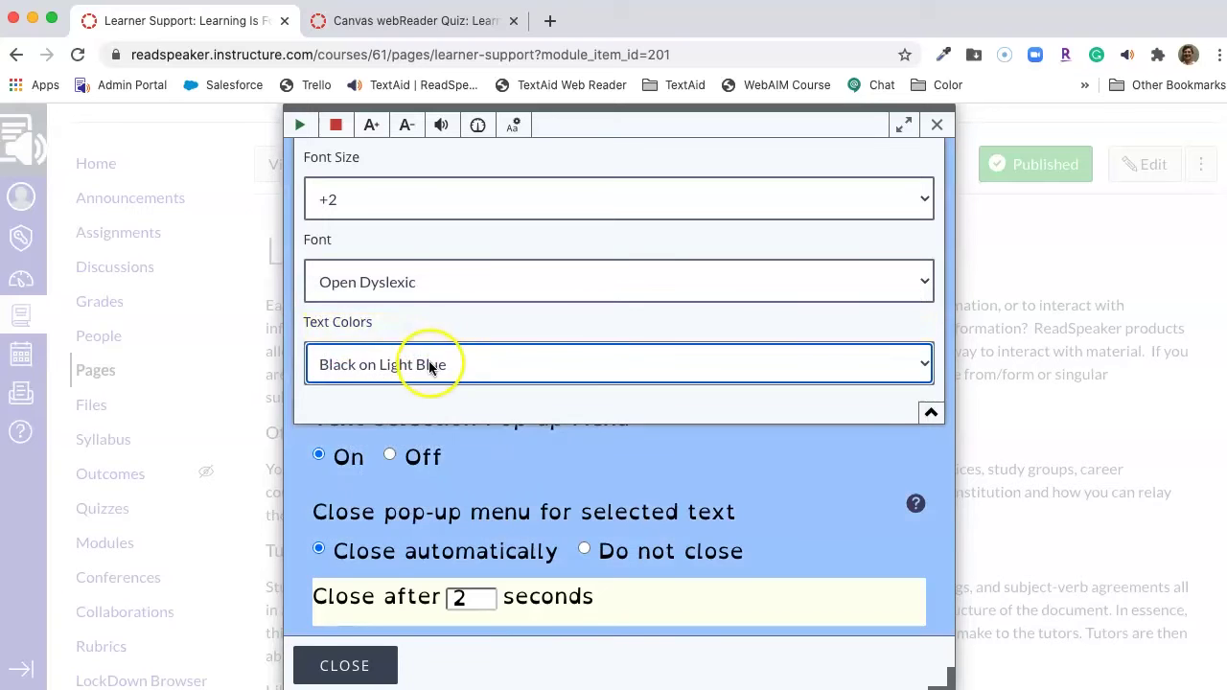
- Try Yellow on Black and Light Blue on Black, then settle on Black on Light Yellow
left_click(432, 364)
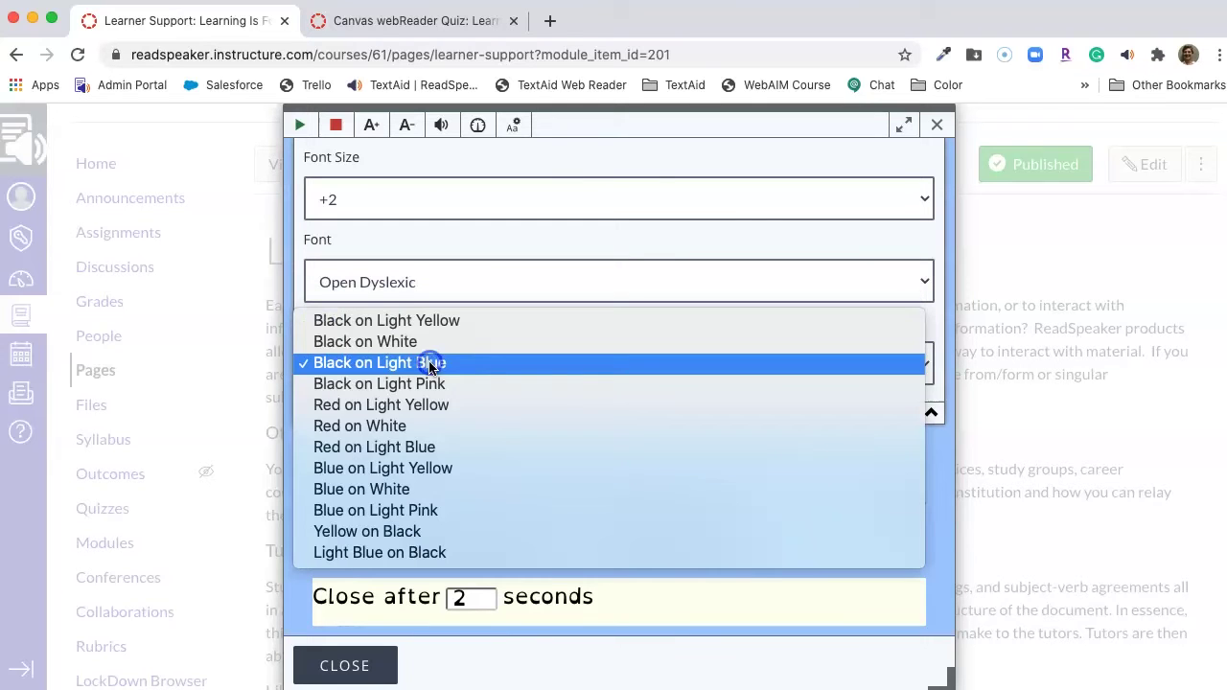
left_click(427, 537)
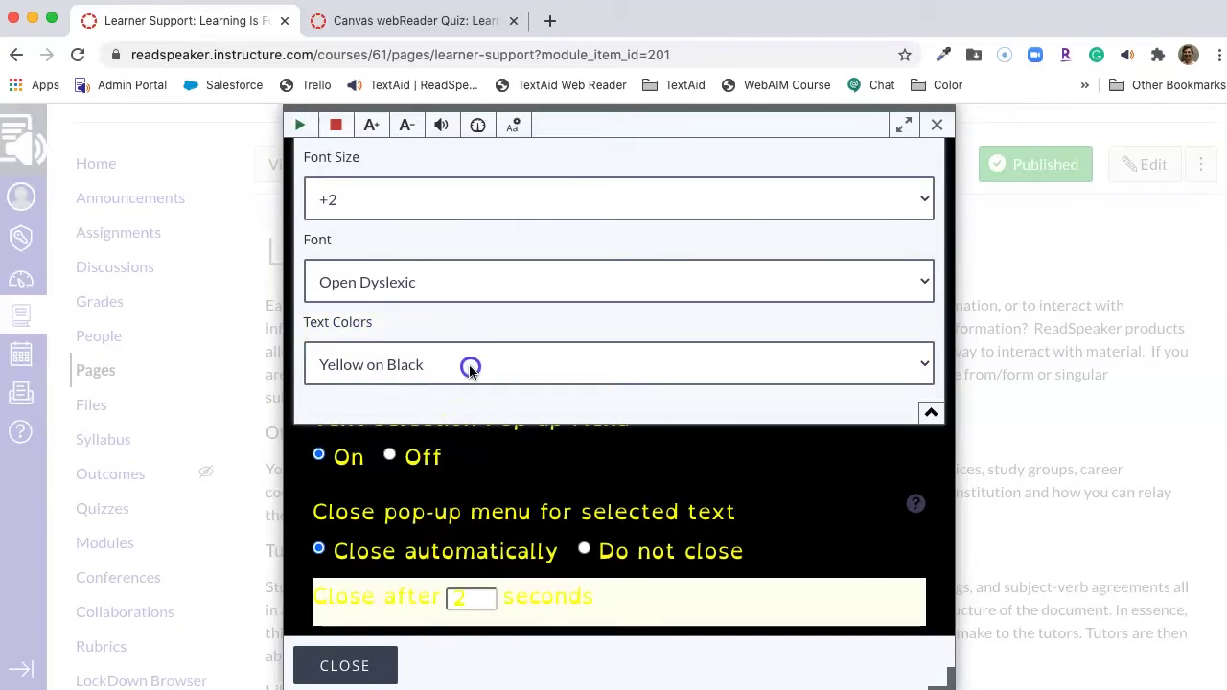
left_click(470, 370)
left_click(455, 385)
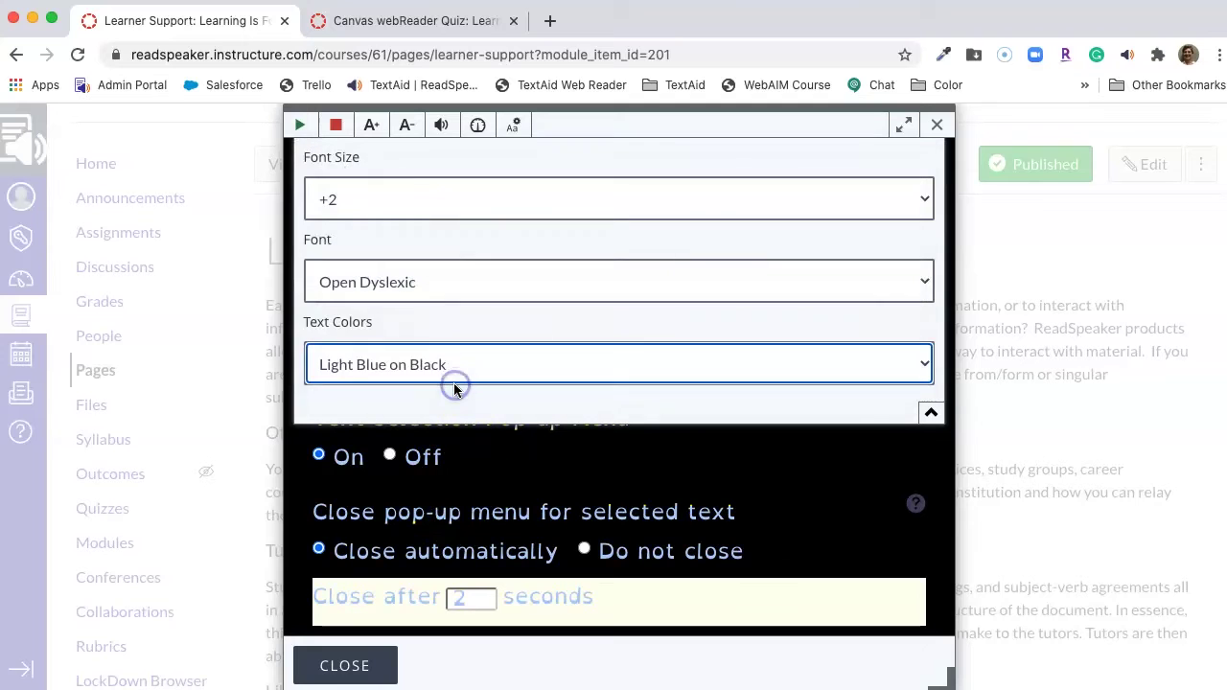
left_click(457, 376)
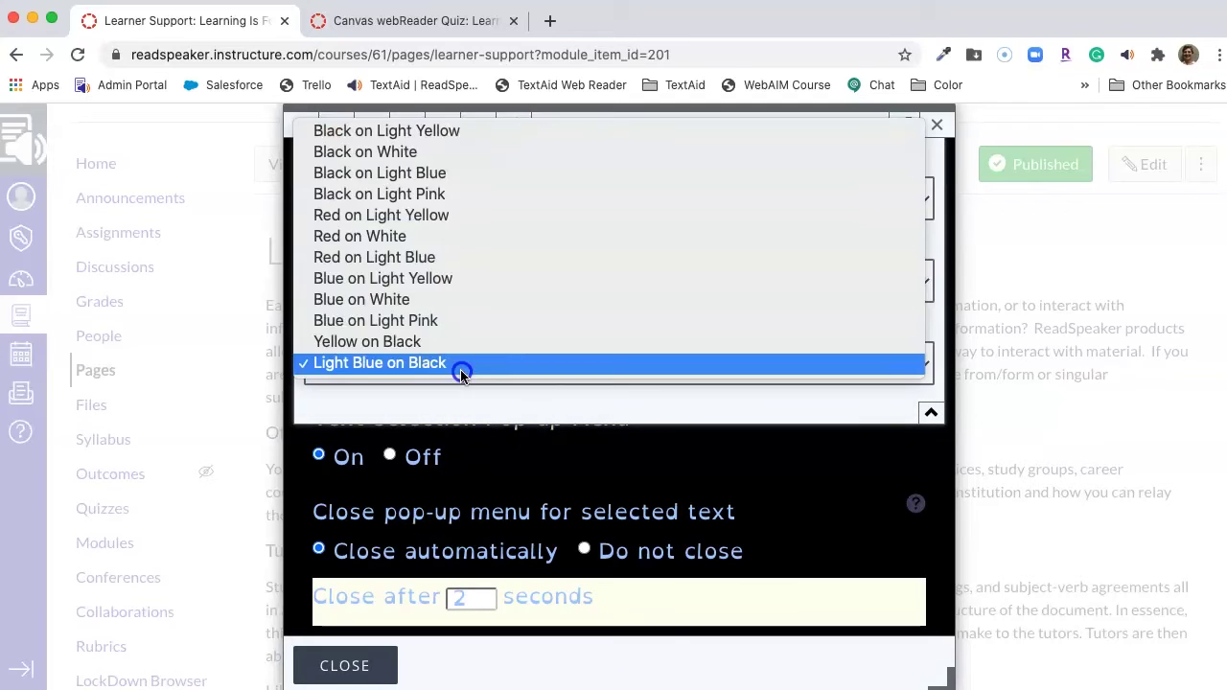
left_click(430, 133)
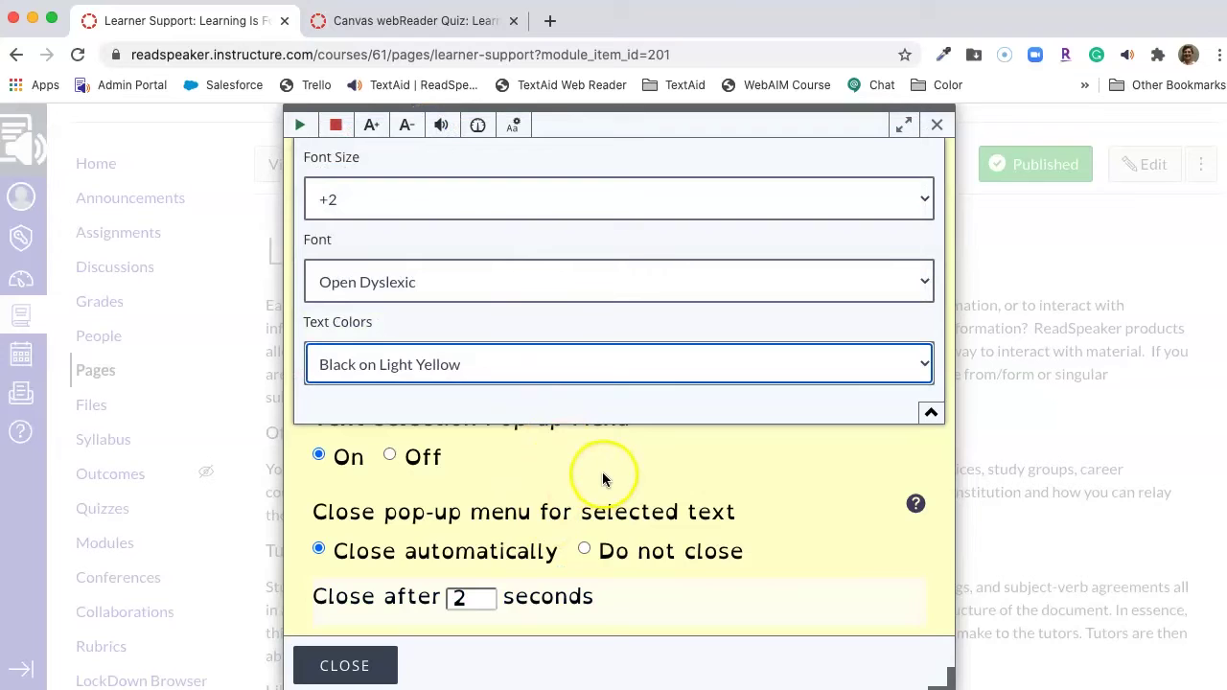
scroll(602, 472, "down", 5)
scroll(602, 473, "up", 10)
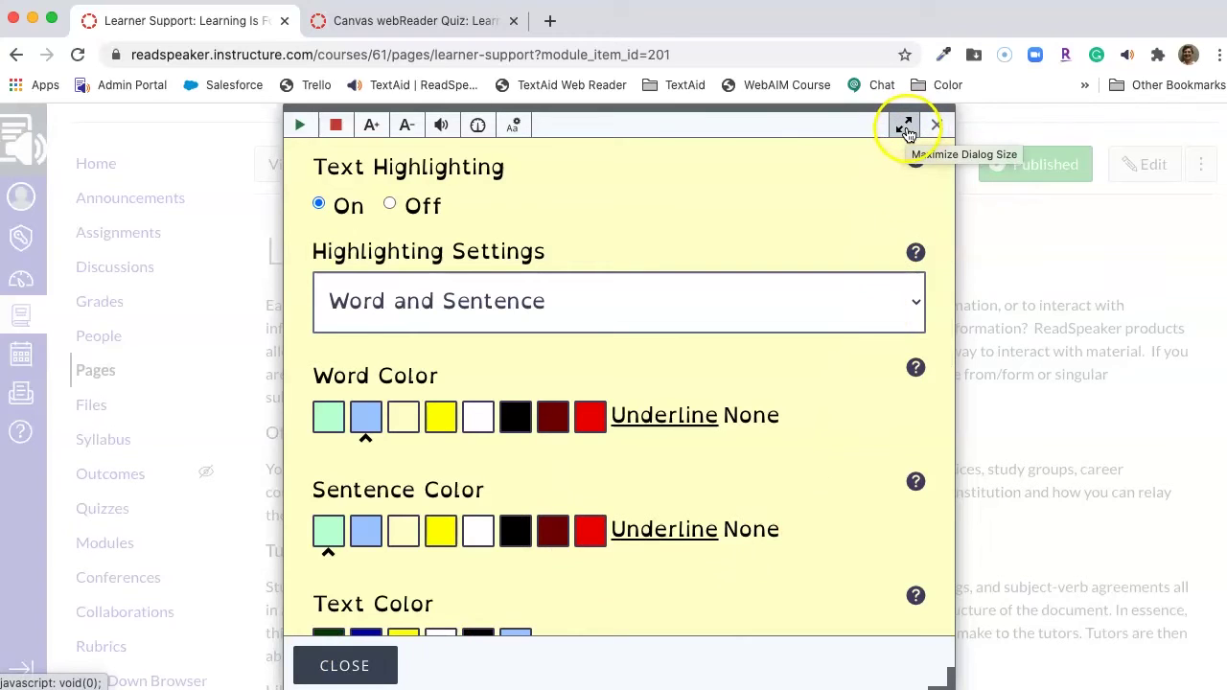
left_click(906, 126)
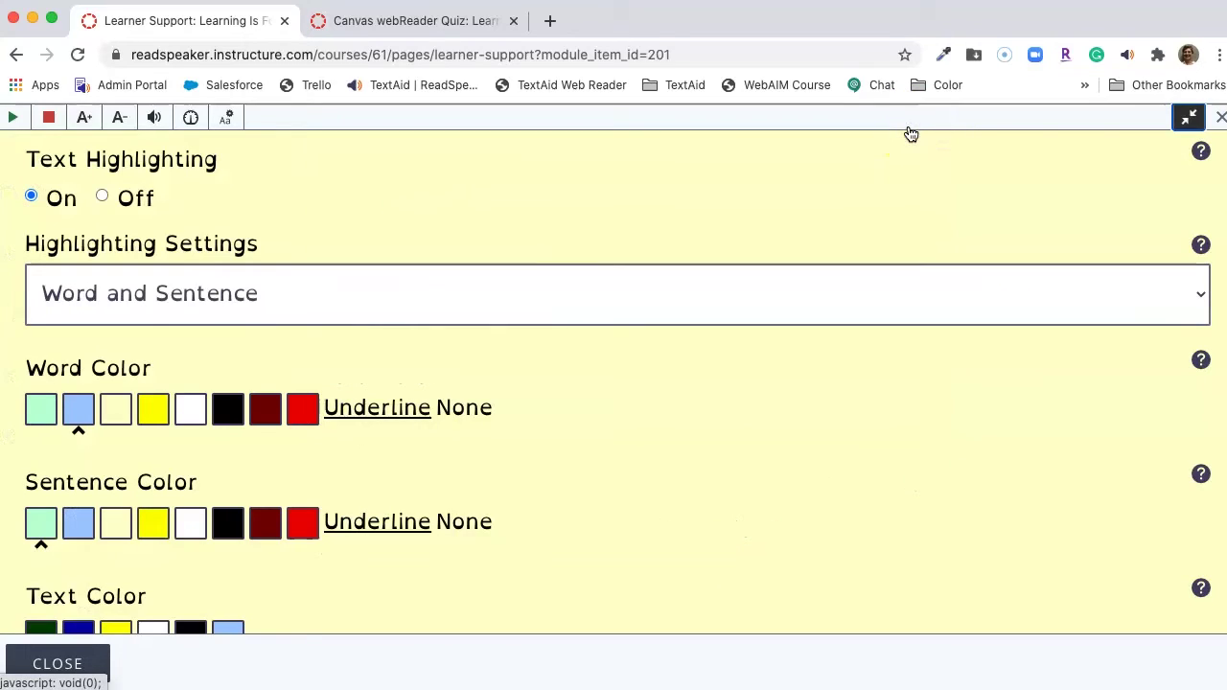
left_click(1189, 116)
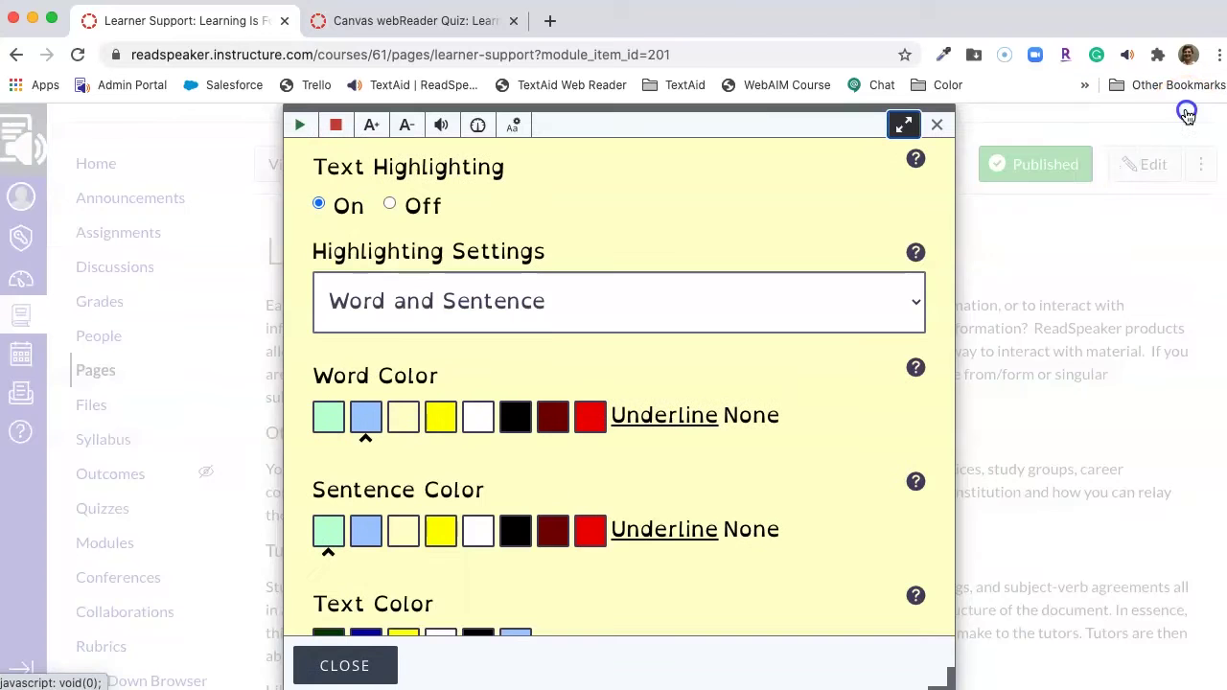
- Close the settings dialog and show the Learner Support page in Text Mode
left_click(363, 669)
left_click(597, 205)
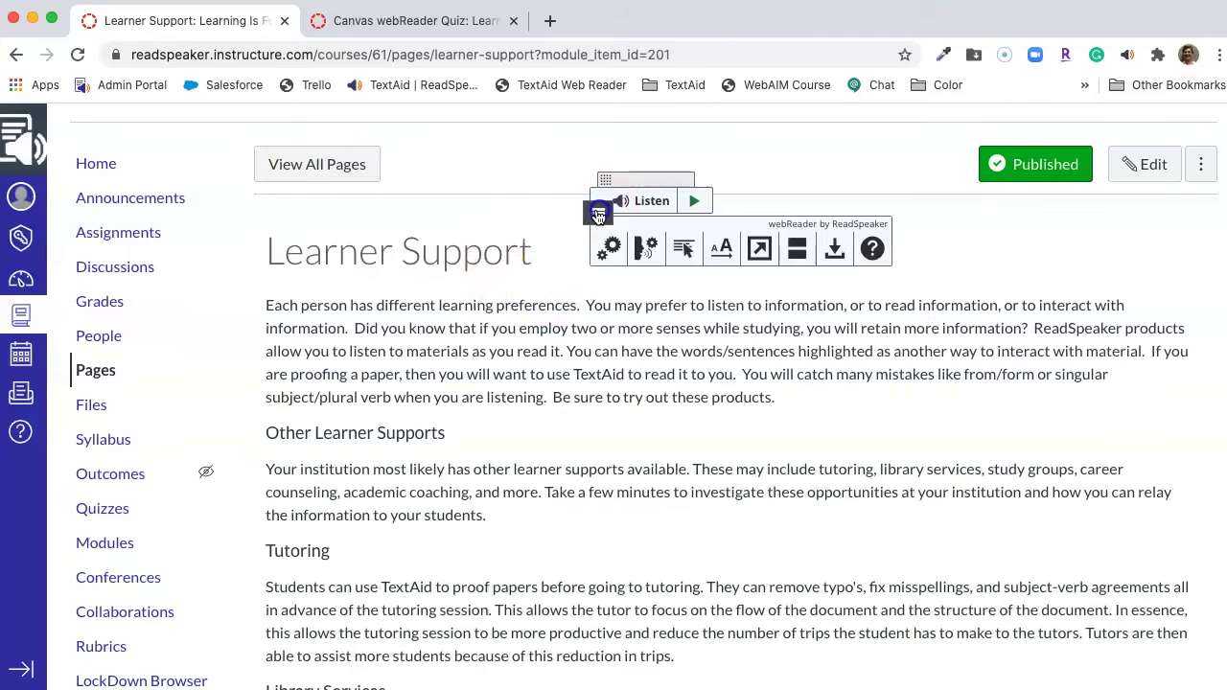
left_click(760, 251)
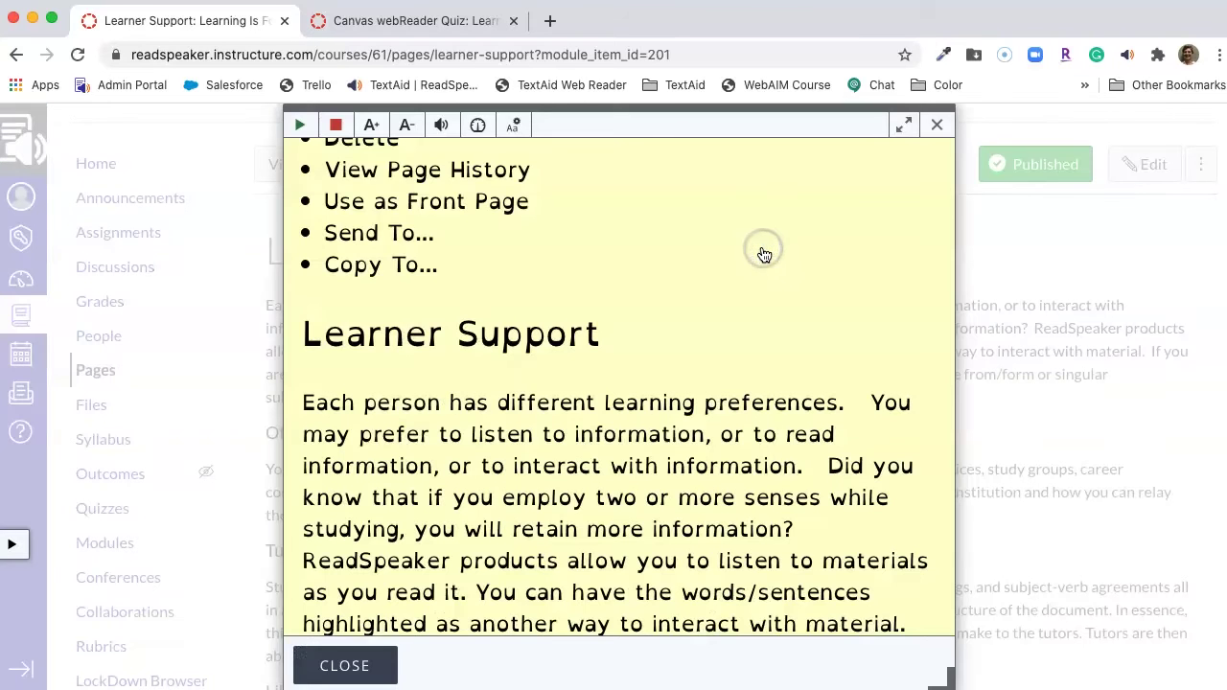
scroll(764, 254, "down", 4)
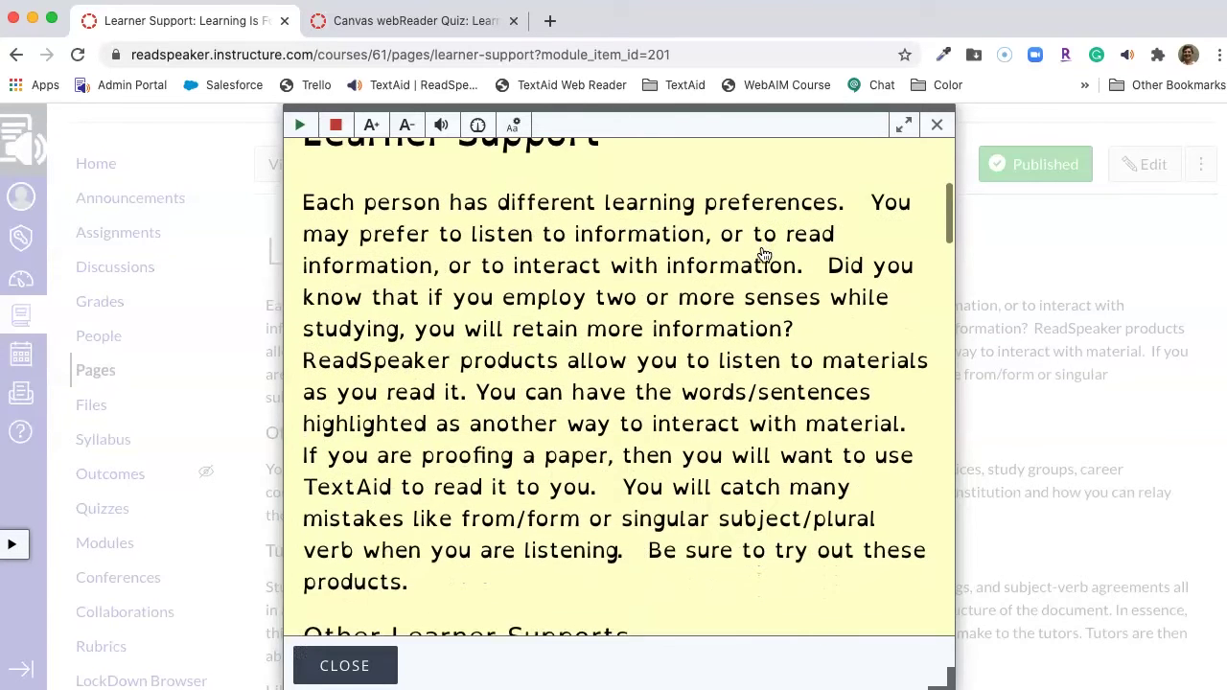
scroll(764, 254, "up", 1)
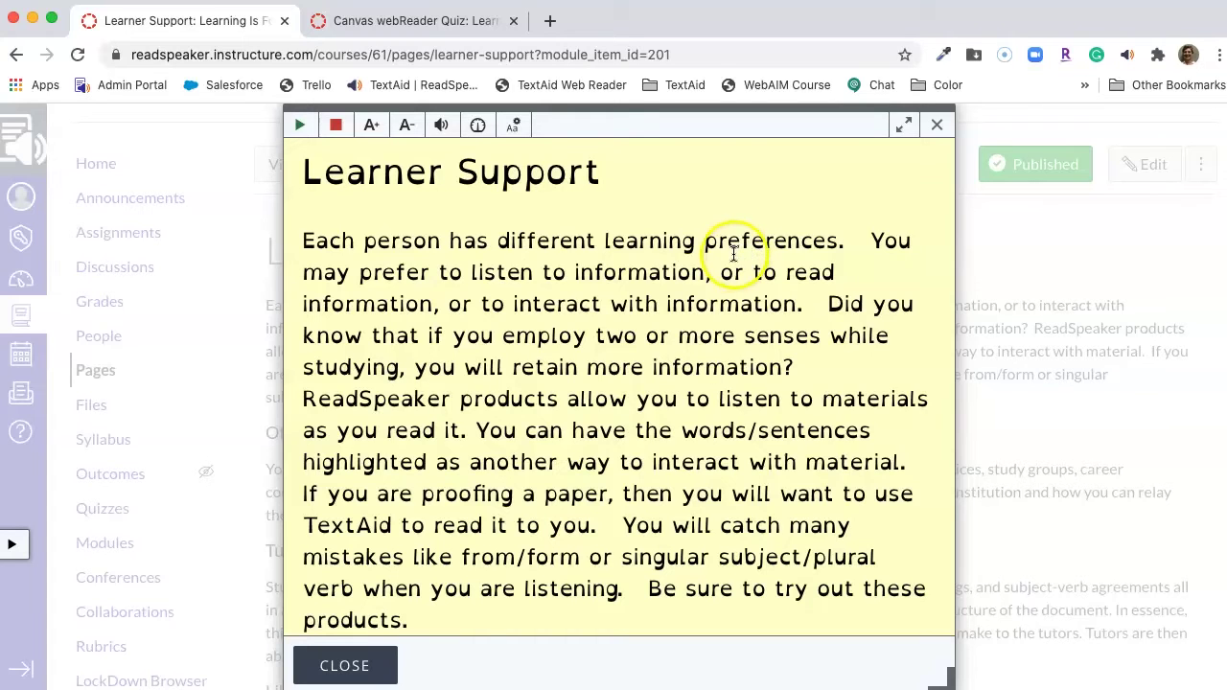
- Select letters in the words 'studying', 'subject' and 'products' in the reading view
left_click_drag(338, 365, 341, 366)
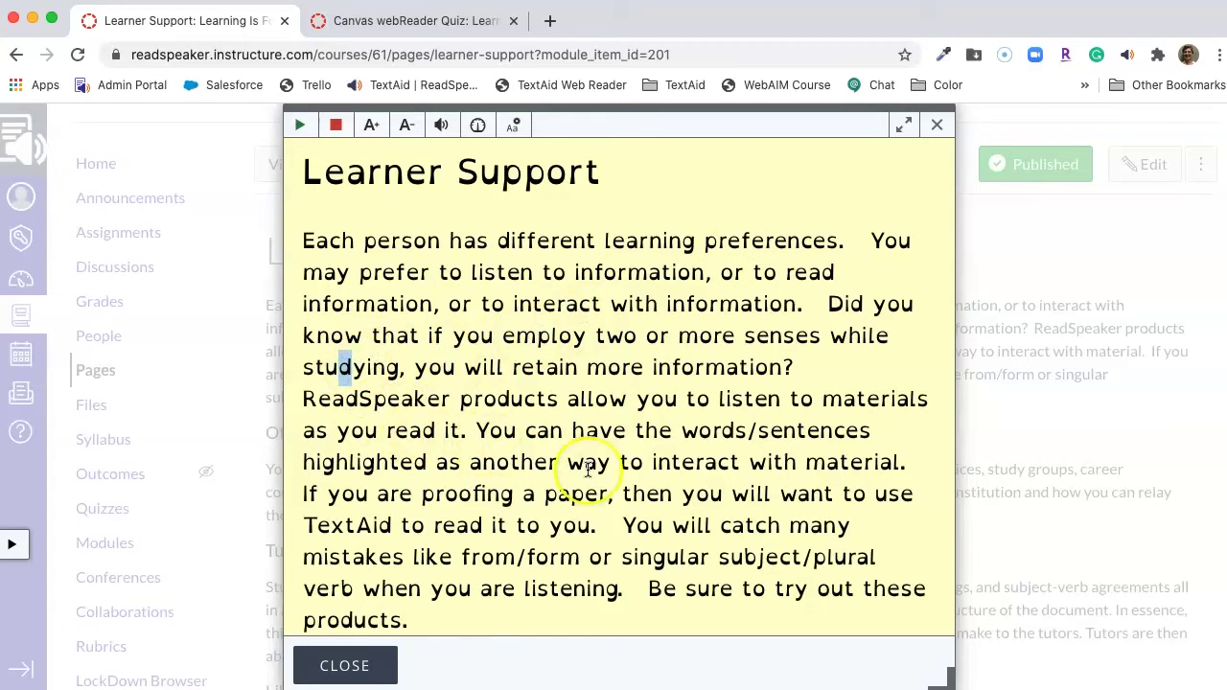
left_click_drag(756, 557, 735, 558)
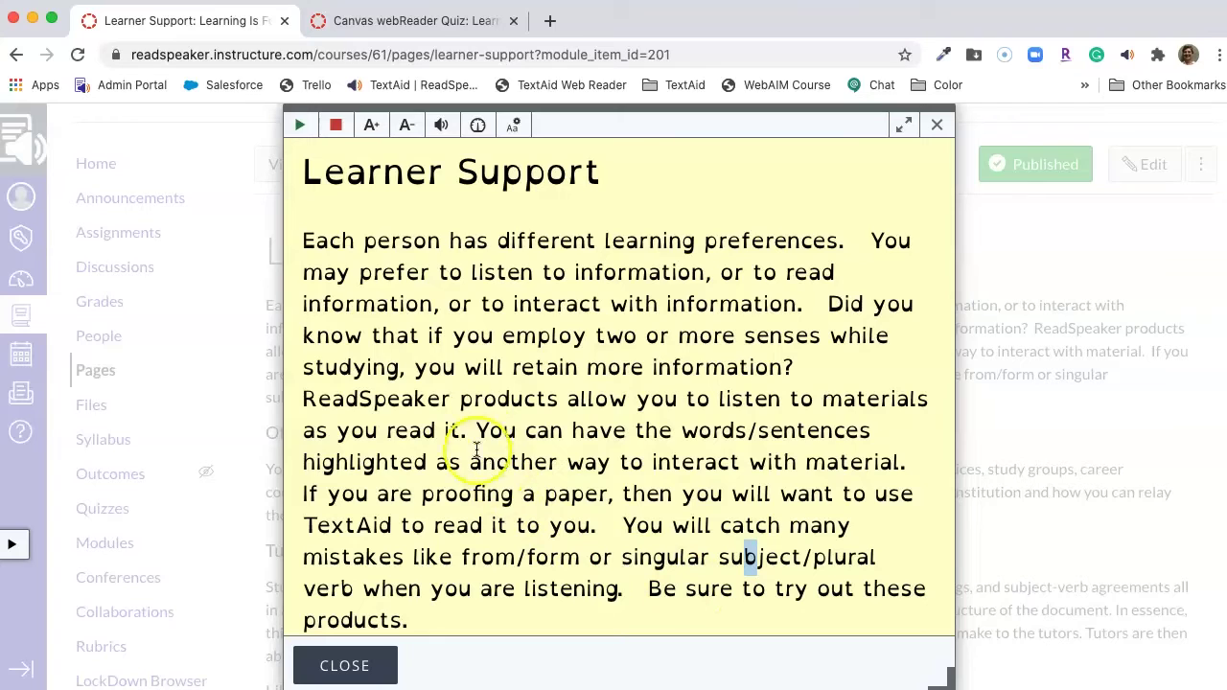
left_click(471, 403)
left_click_drag(472, 404, 461, 403)
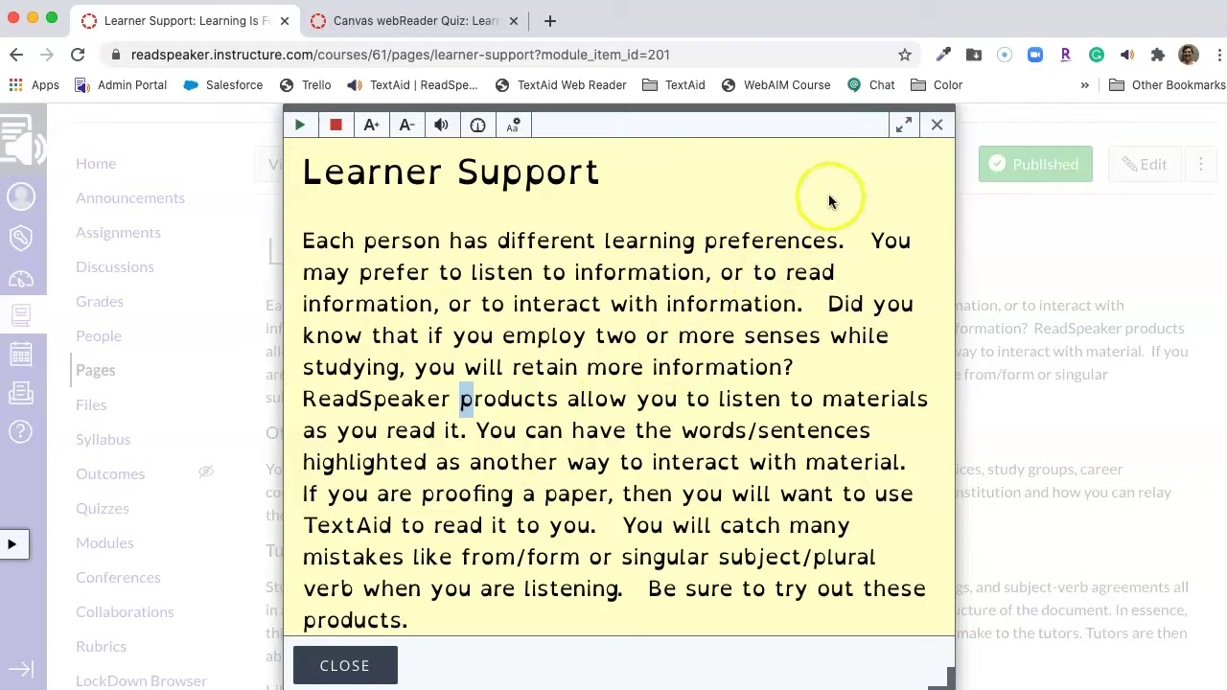
- Maximize the Text Mode view, switch its colours to Black on Light Blue, then restore its size
left_click(903, 130)
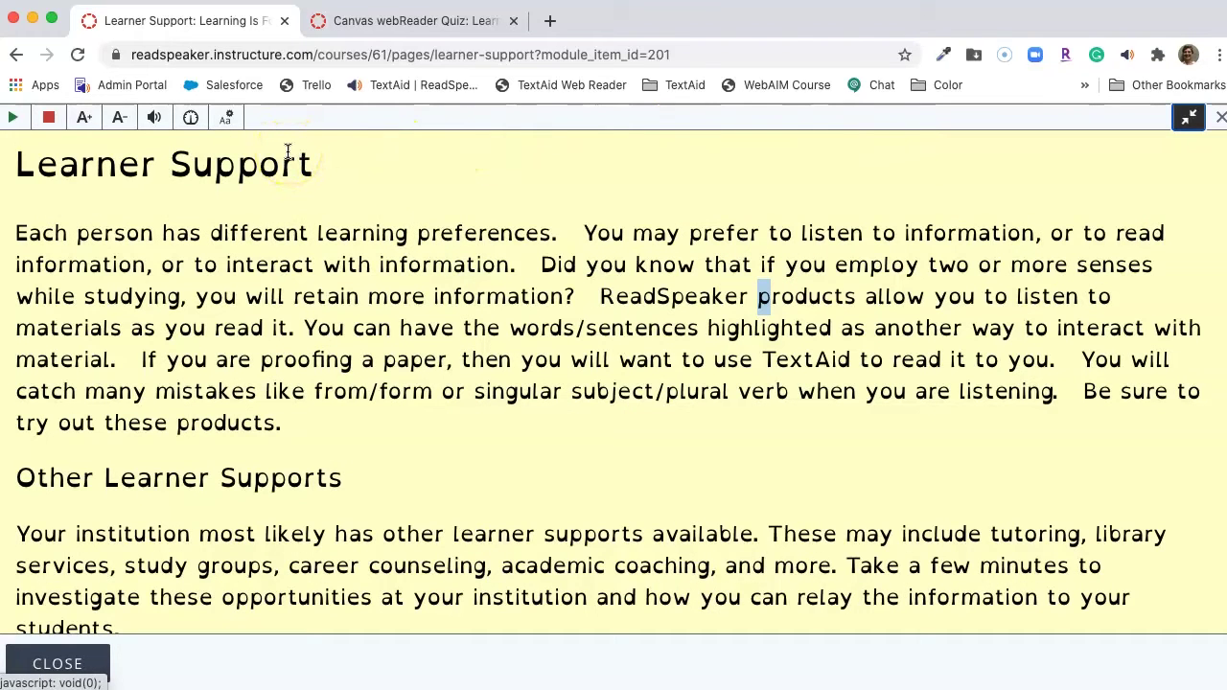
left_click(231, 119)
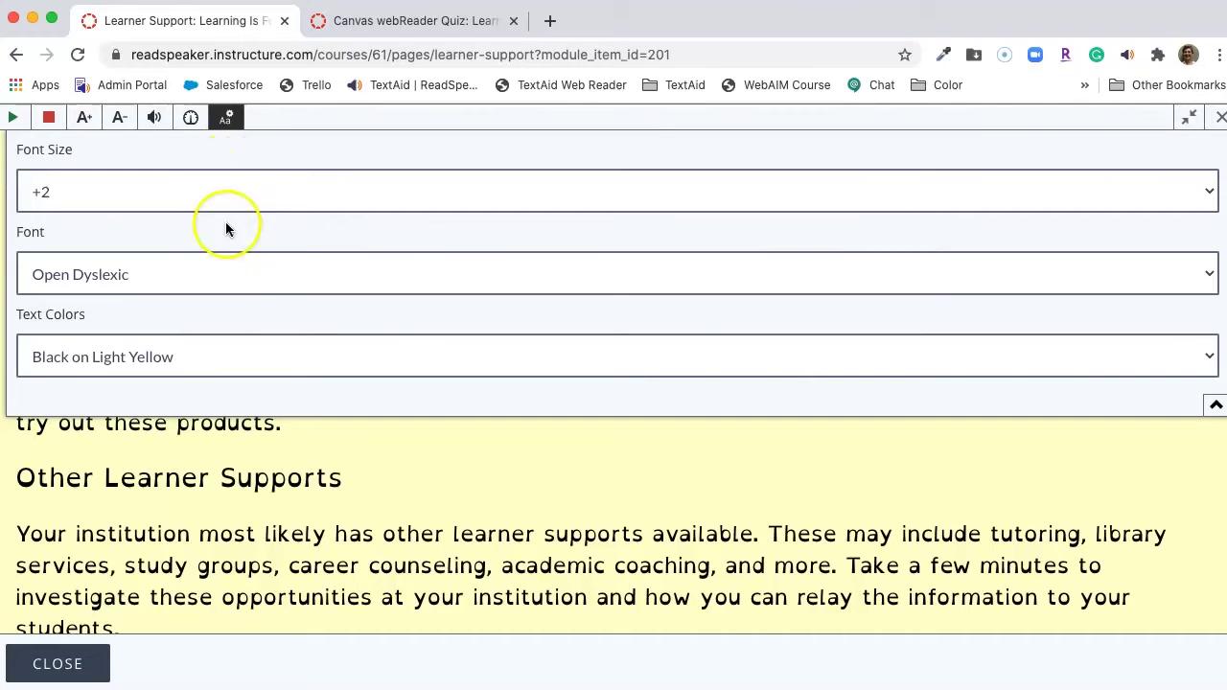
left_click(213, 350)
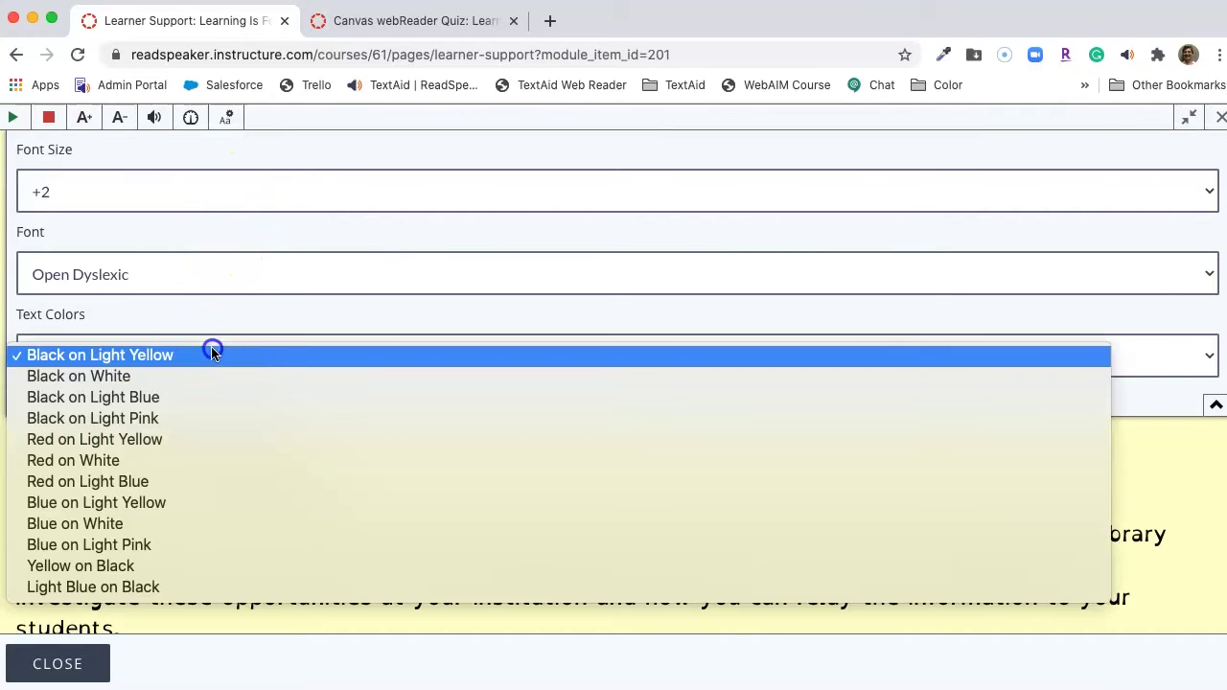
left_click(186, 403)
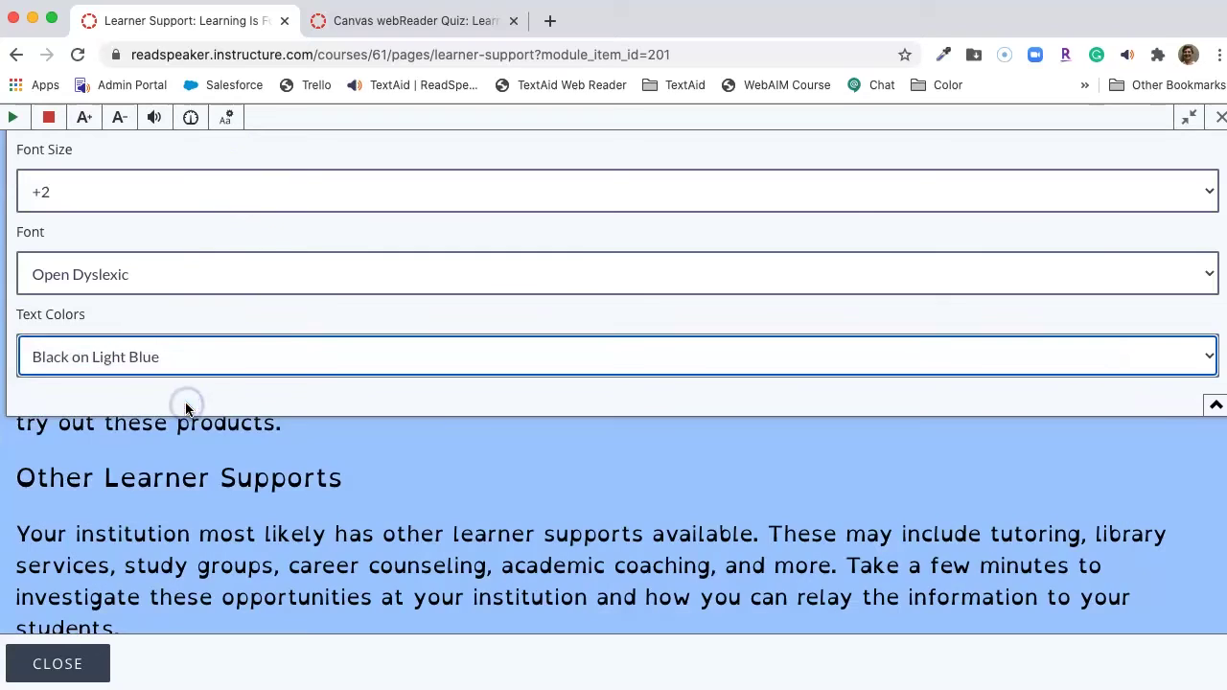
left_click(428, 457)
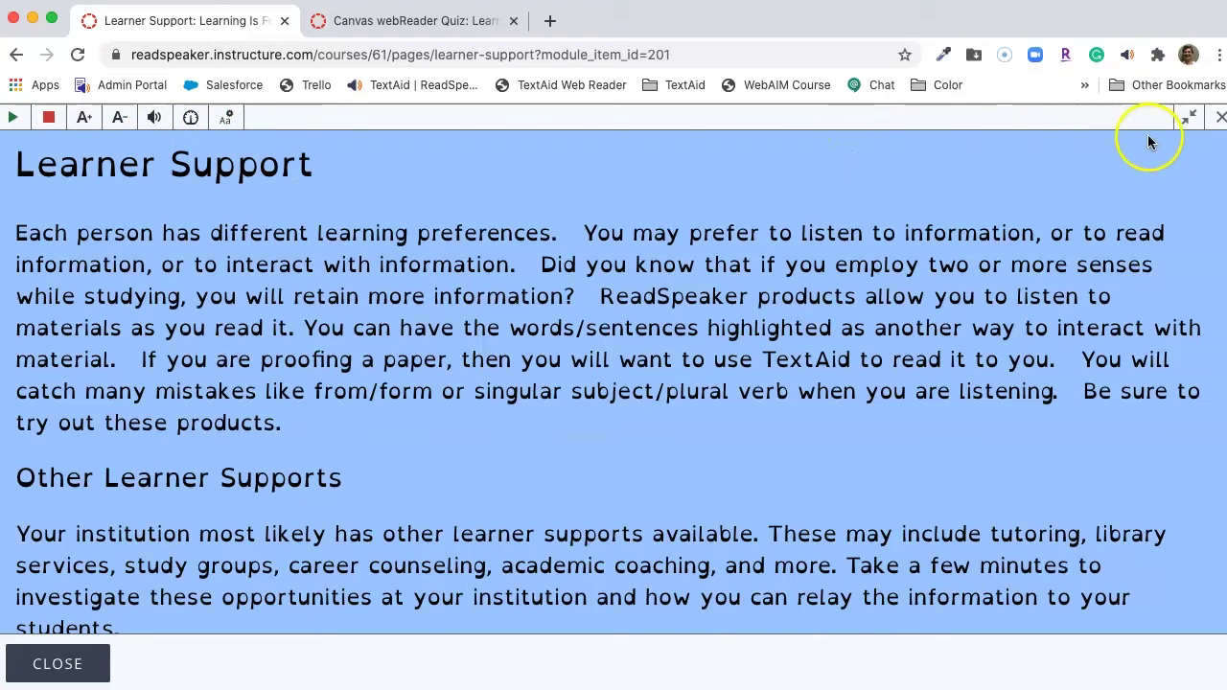
left_click(1189, 117)
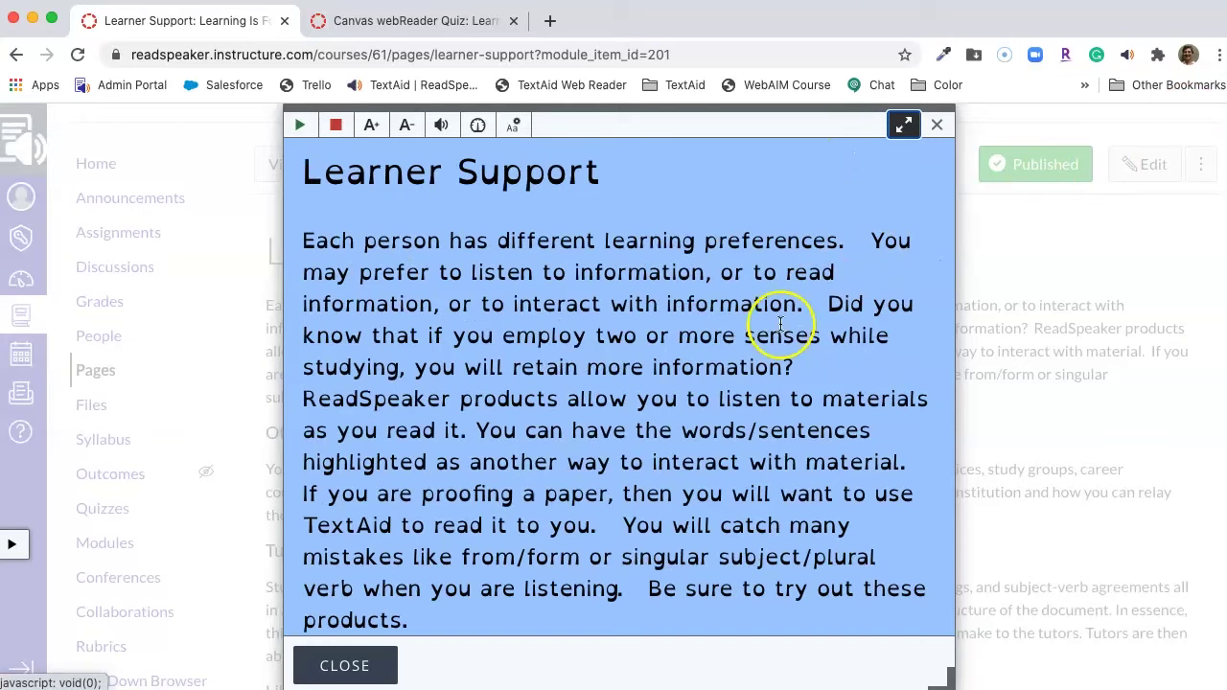
- Close Text Mode and switch the reading voice to American English - Female
left_click(343, 665)
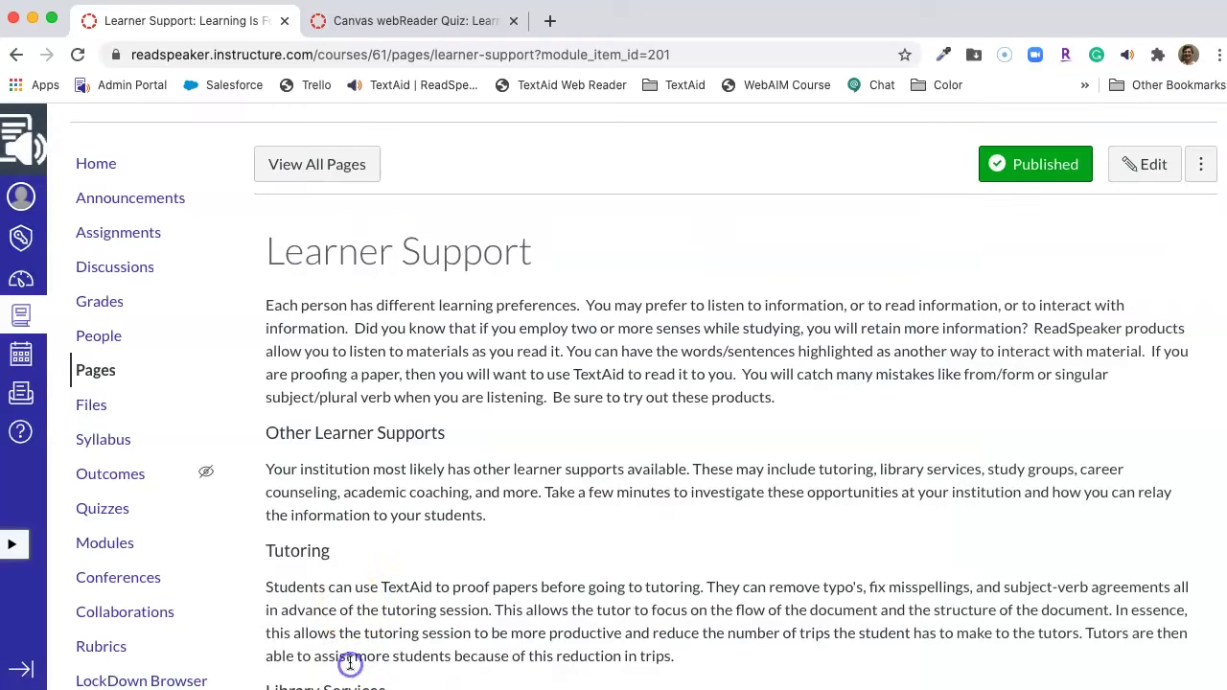
left_click(12, 544)
left_click(598, 206)
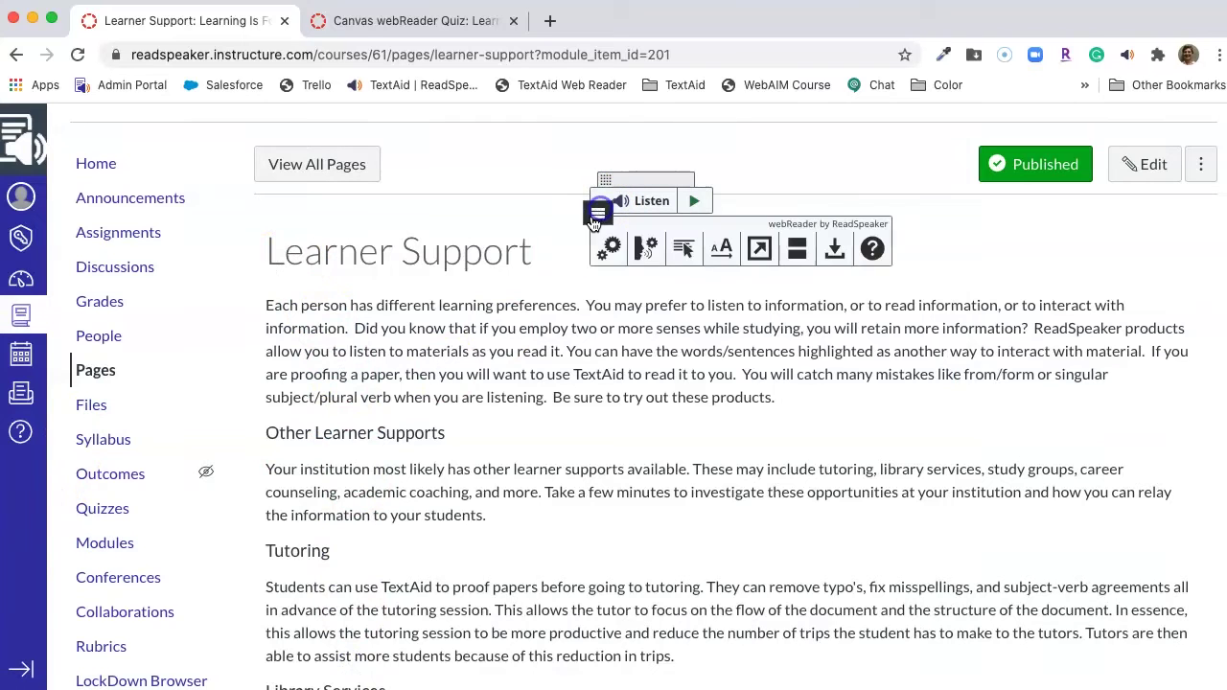
left_click(646, 247)
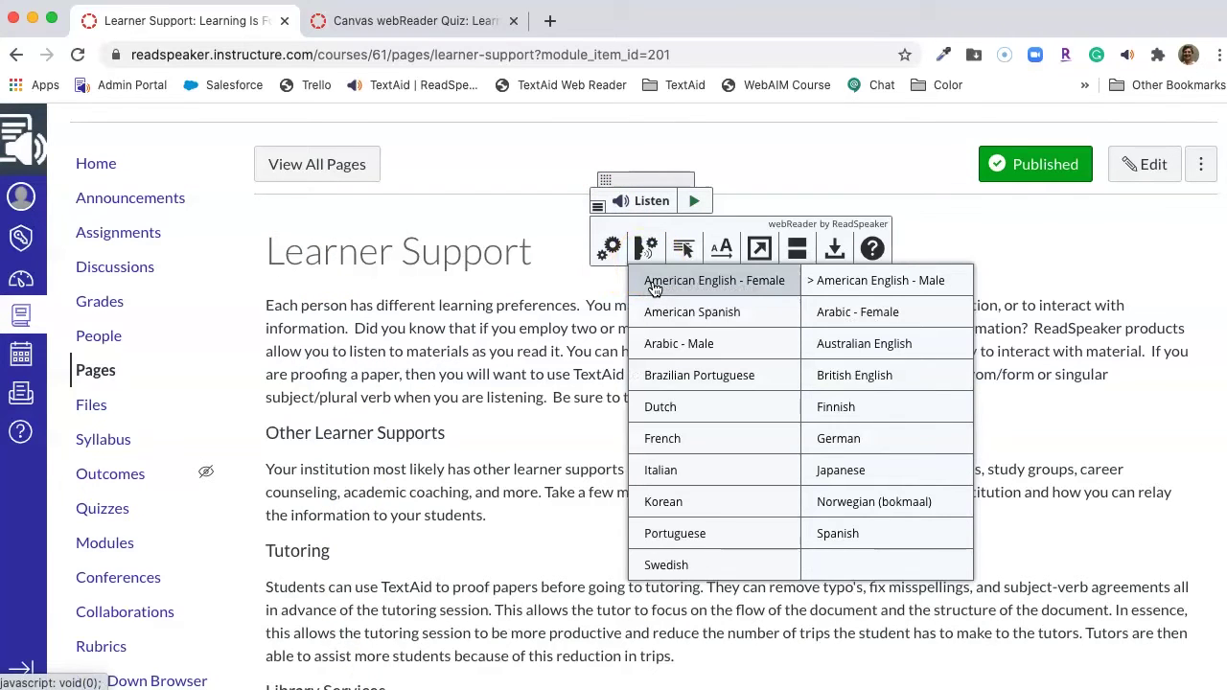
left_click(850, 287)
left_click(757, 281)
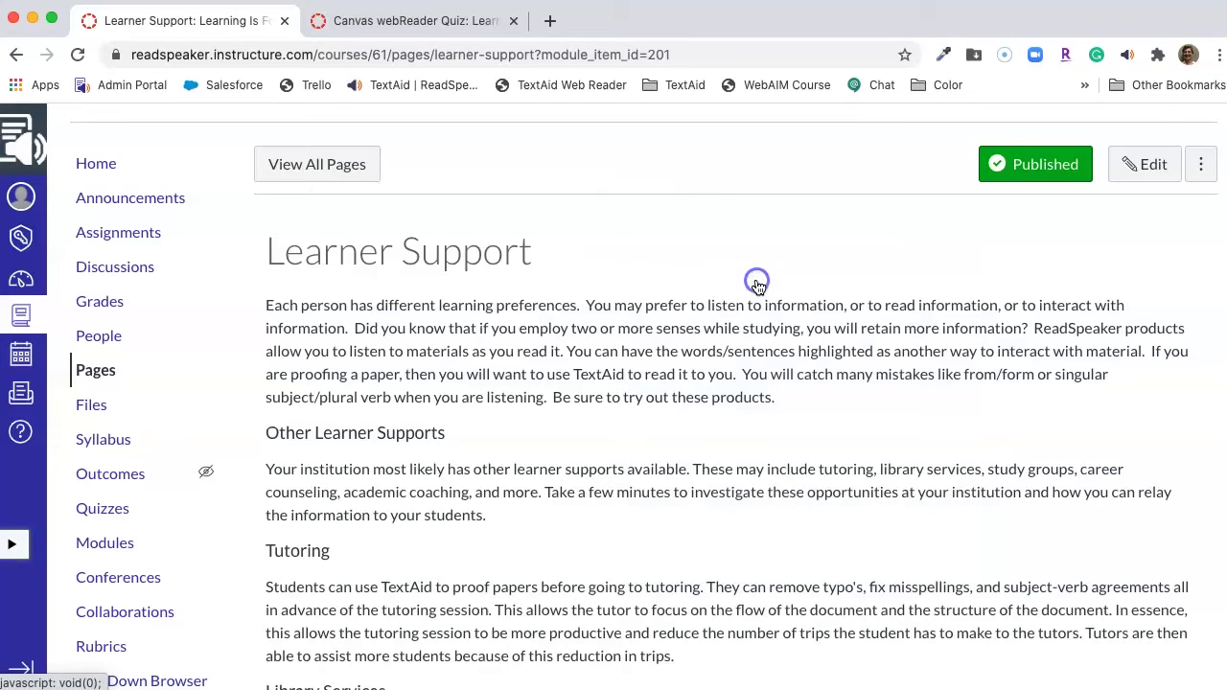
- Expand the full webReader toolbar and turn on Read on Hover
left_click(12, 549)
left_click(597, 205)
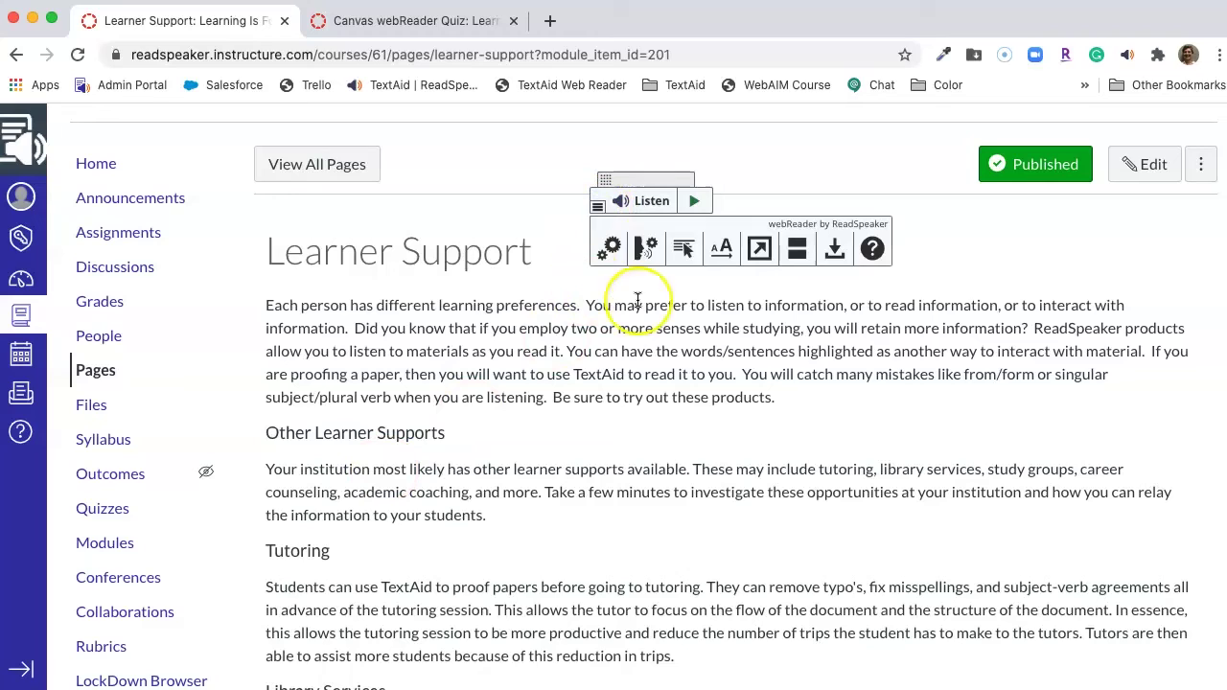
left_click(682, 257)
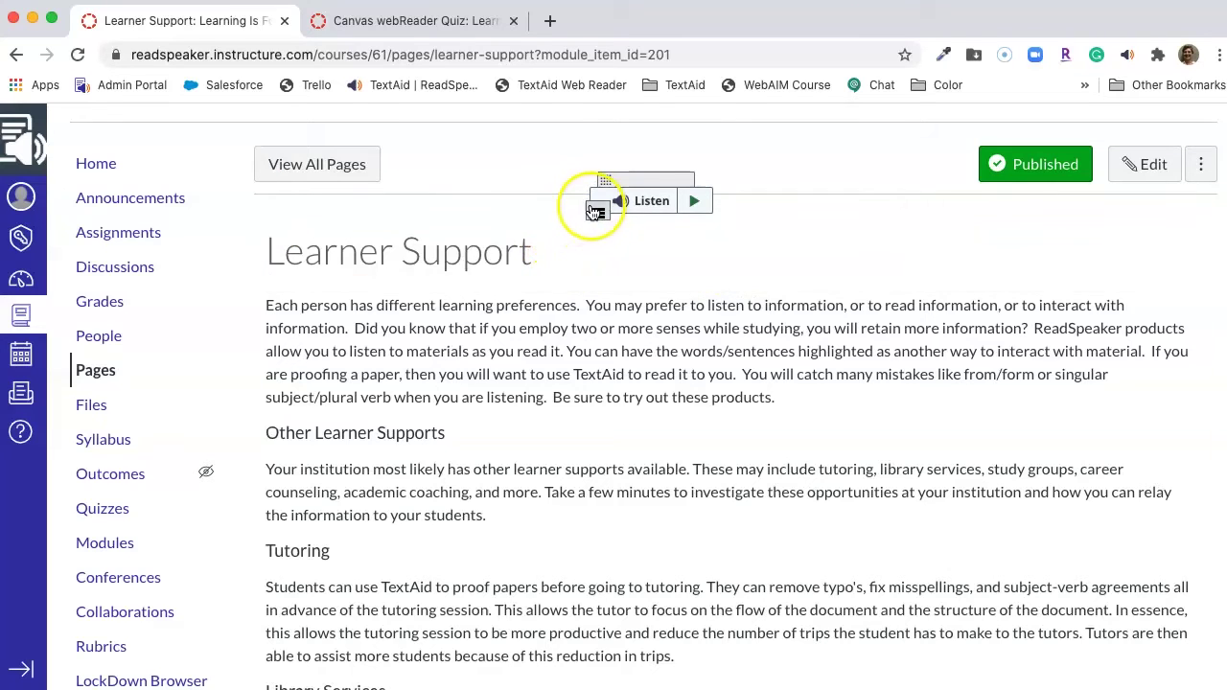
left_click(597, 210)
left_click(687, 261)
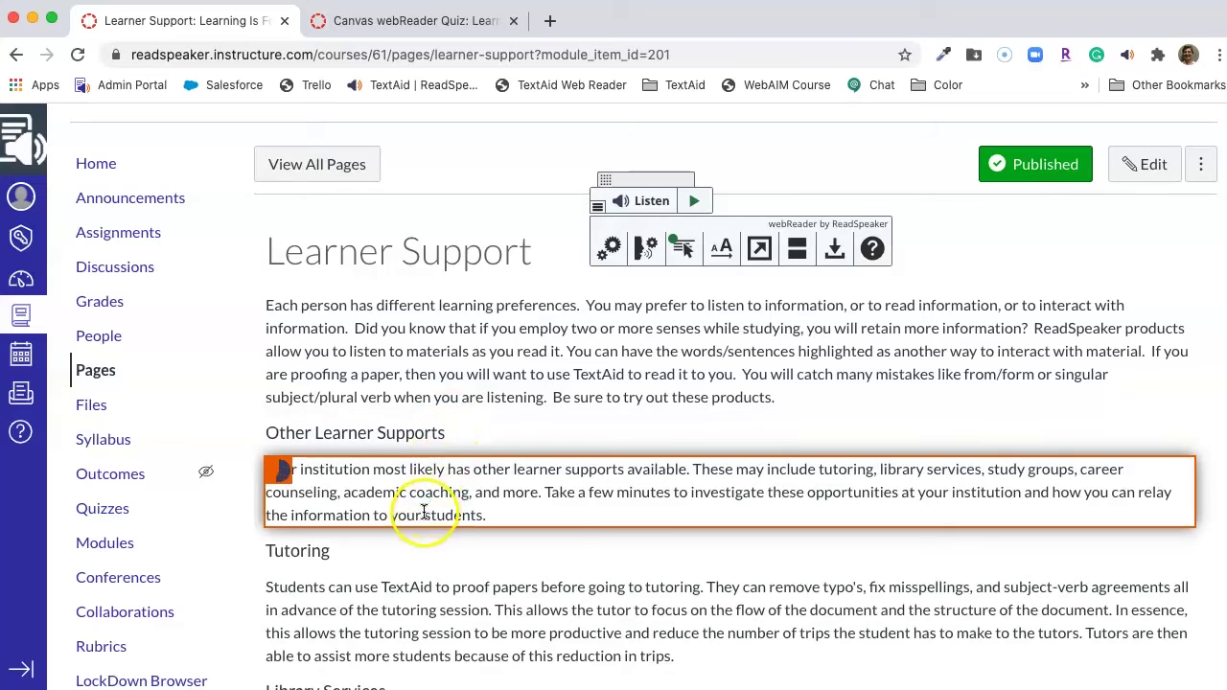
- Have the Other Learner Supports paragraph read aloud and pause it at 'tutoring,'
mouse_move(405, 542)
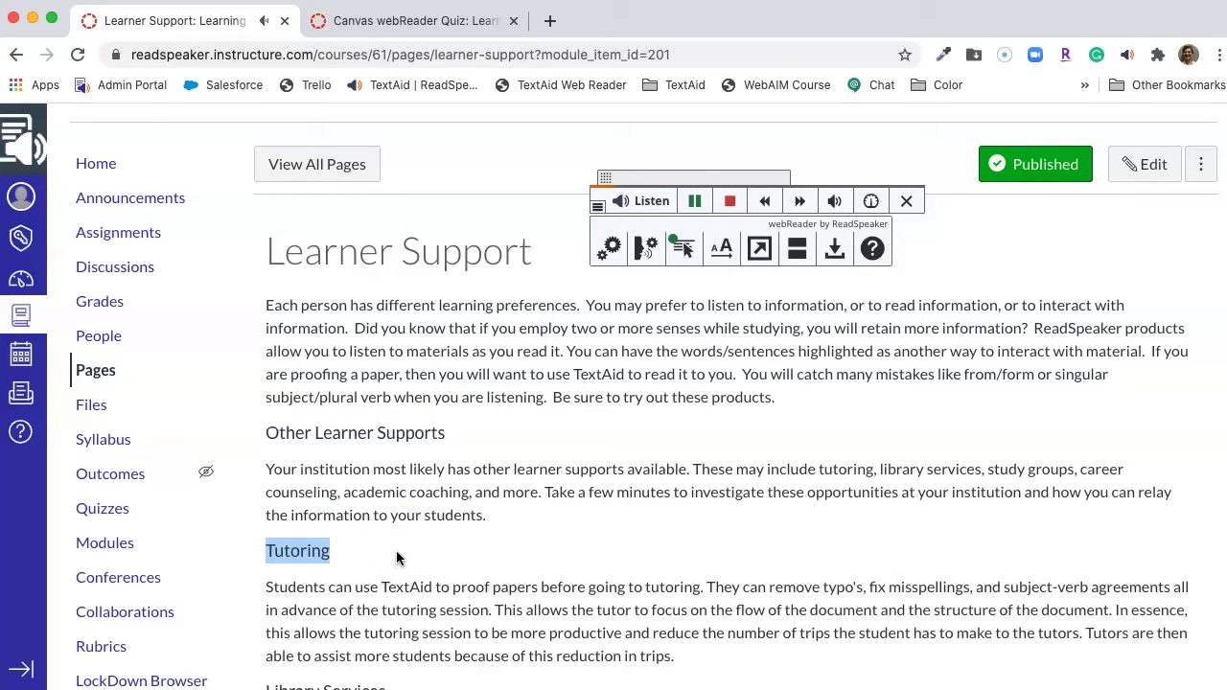
mouse_move(411, 501)
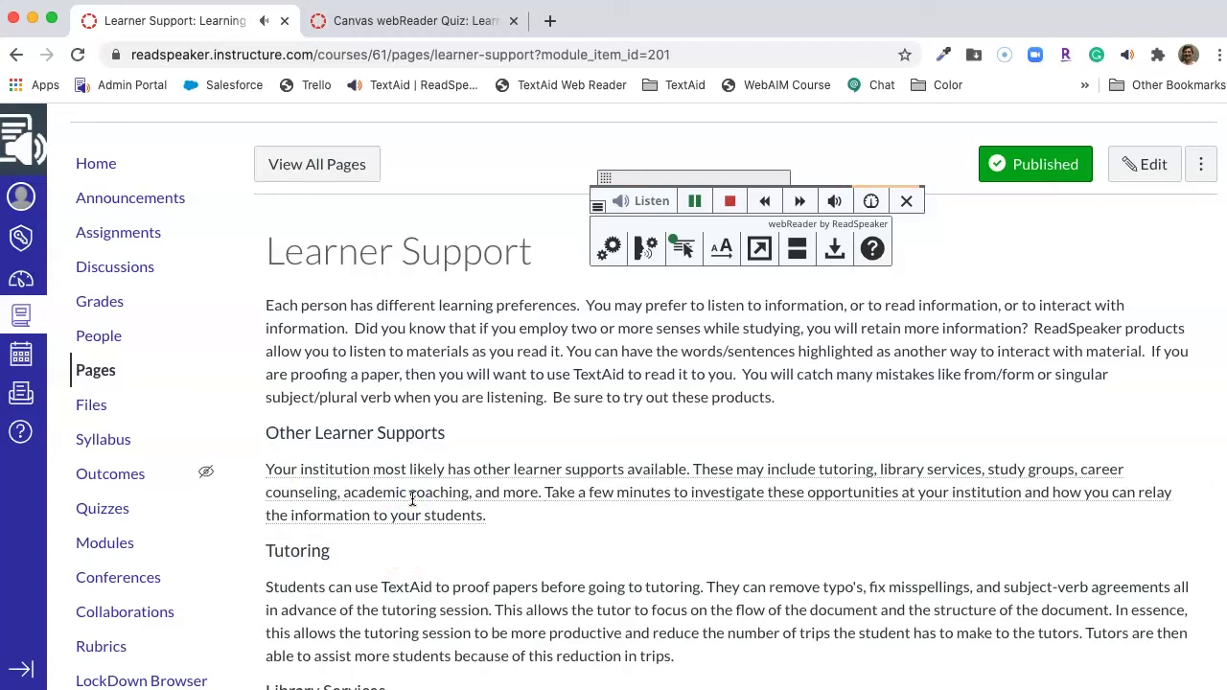
scroll(413, 498, "down", 3)
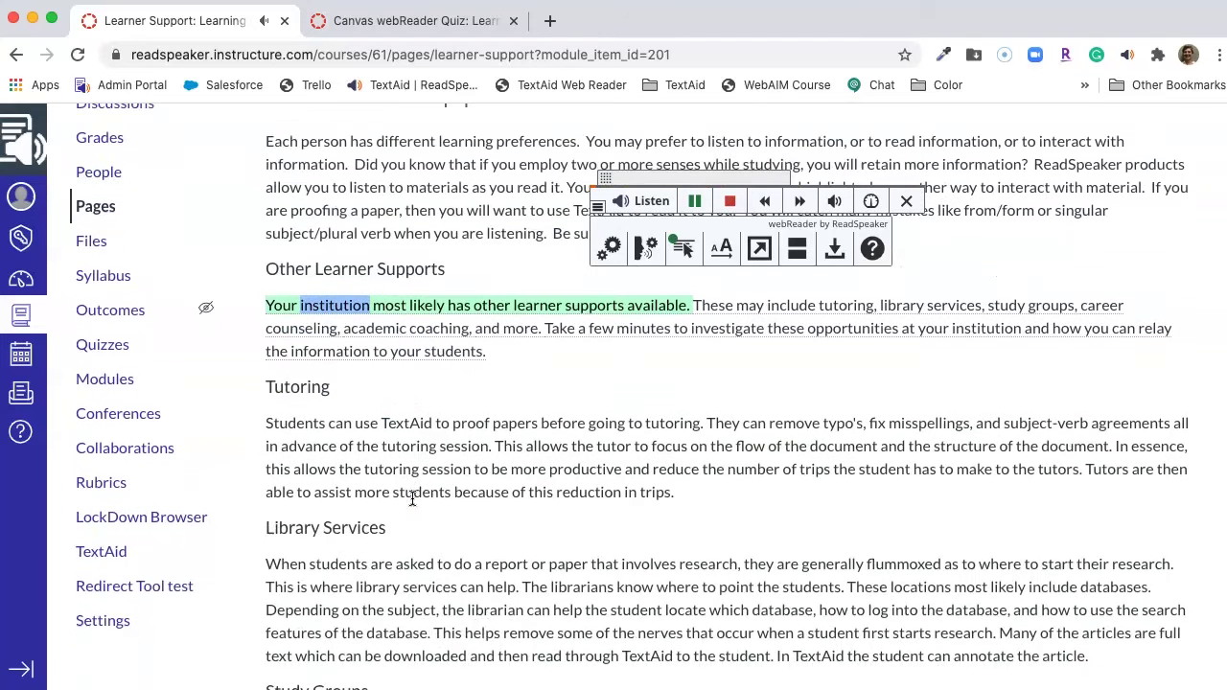
mouse_move(439, 427)
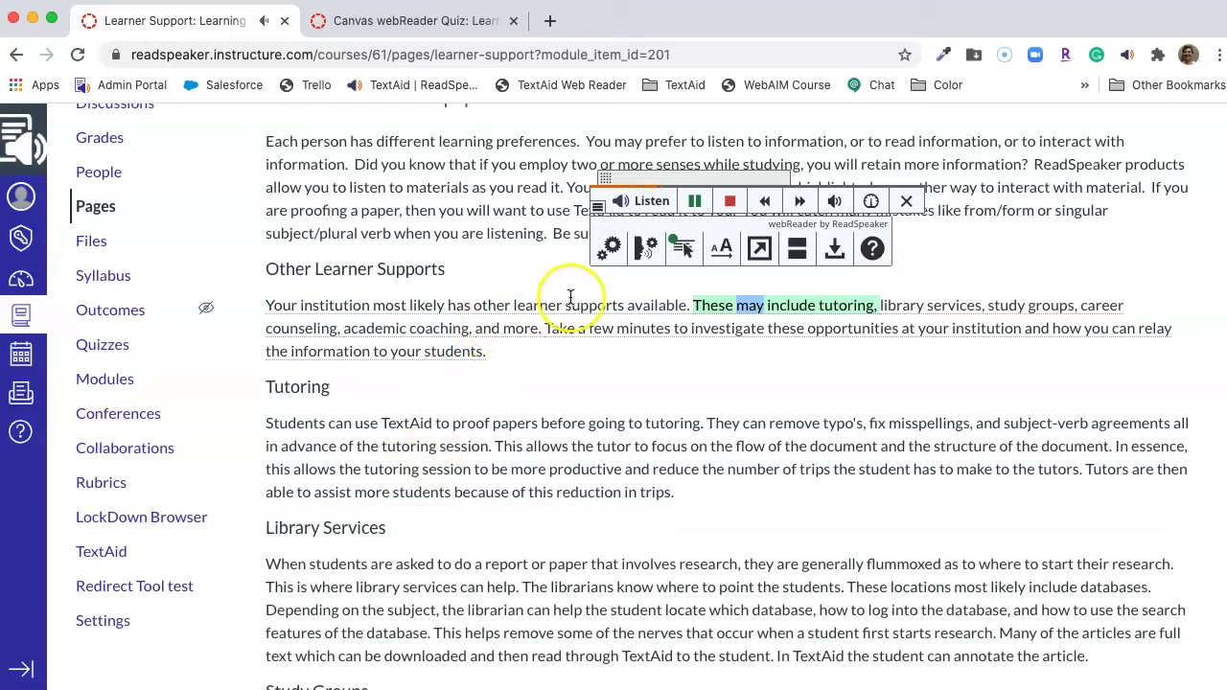
left_click(695, 201)
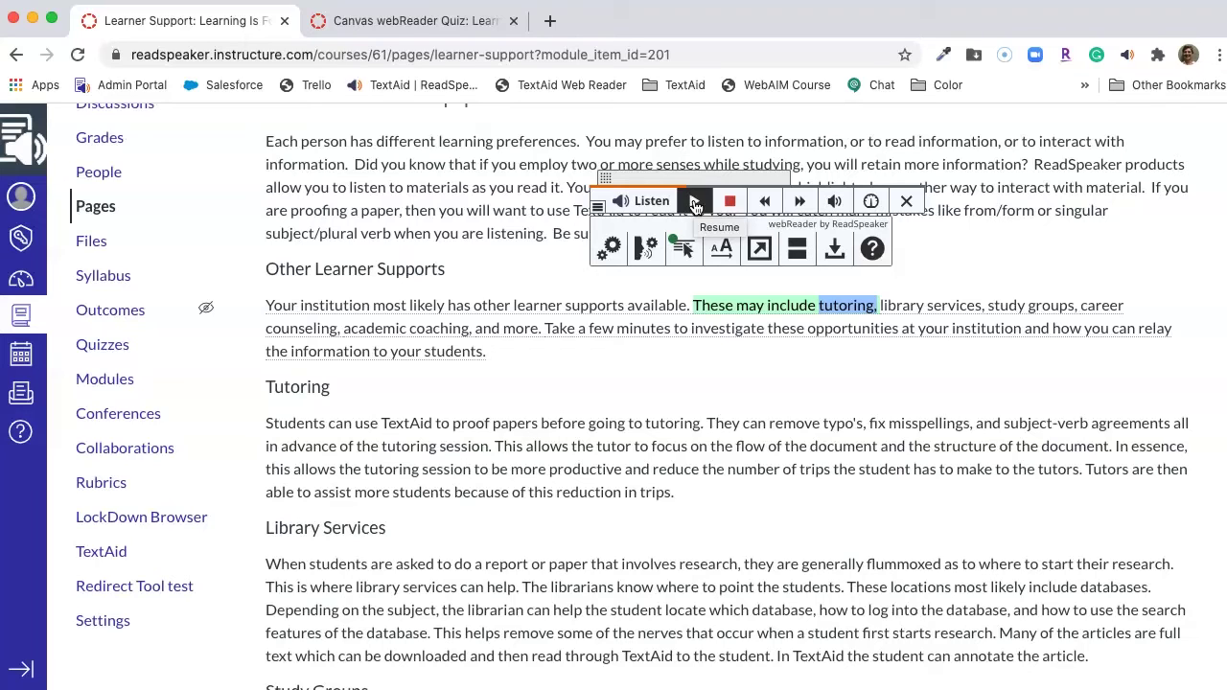
- Switch Read on Hover off in the webReader toolbar
left_click(683, 251)
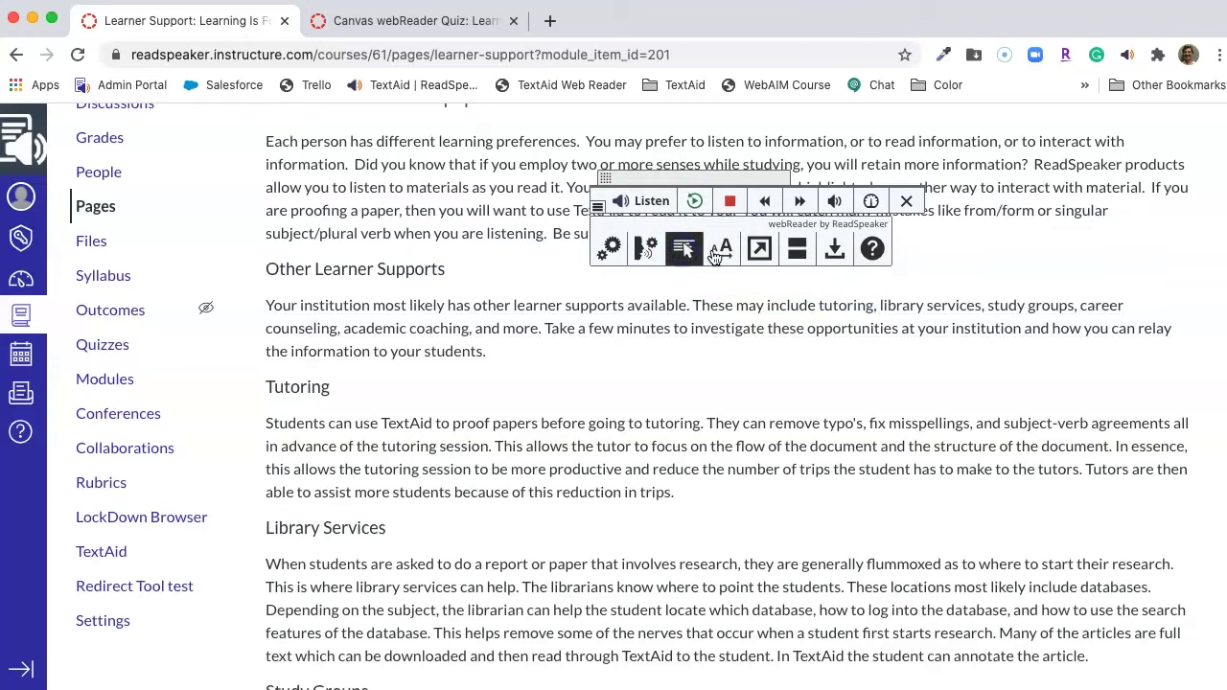
left_click(596, 211)
left_click(597, 211)
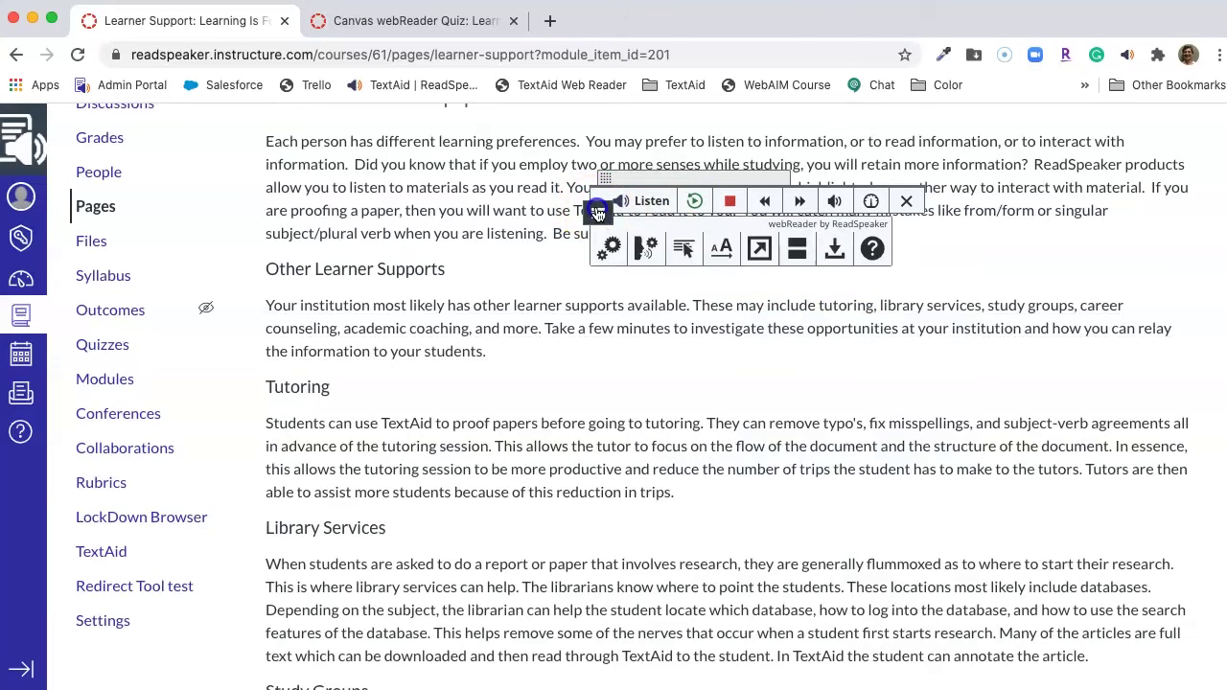
left_click(685, 254)
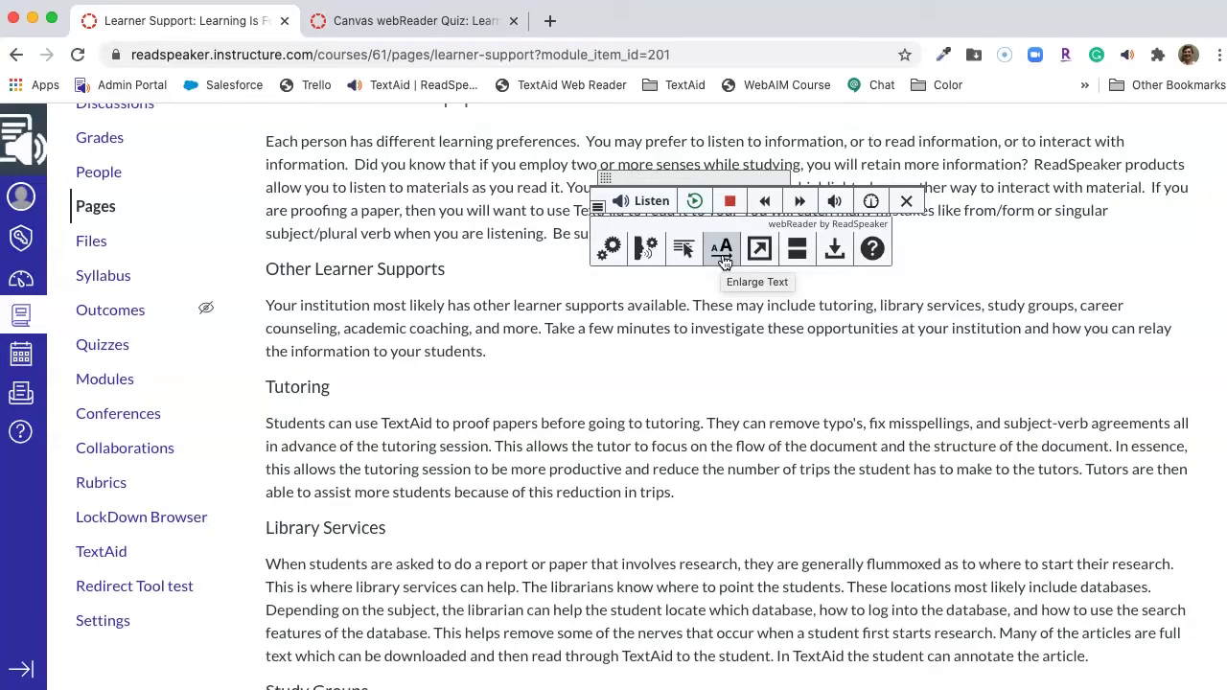
- Turn on Enlarge Text and confirm it stays enabled after reopening the tools
left_click(723, 251)
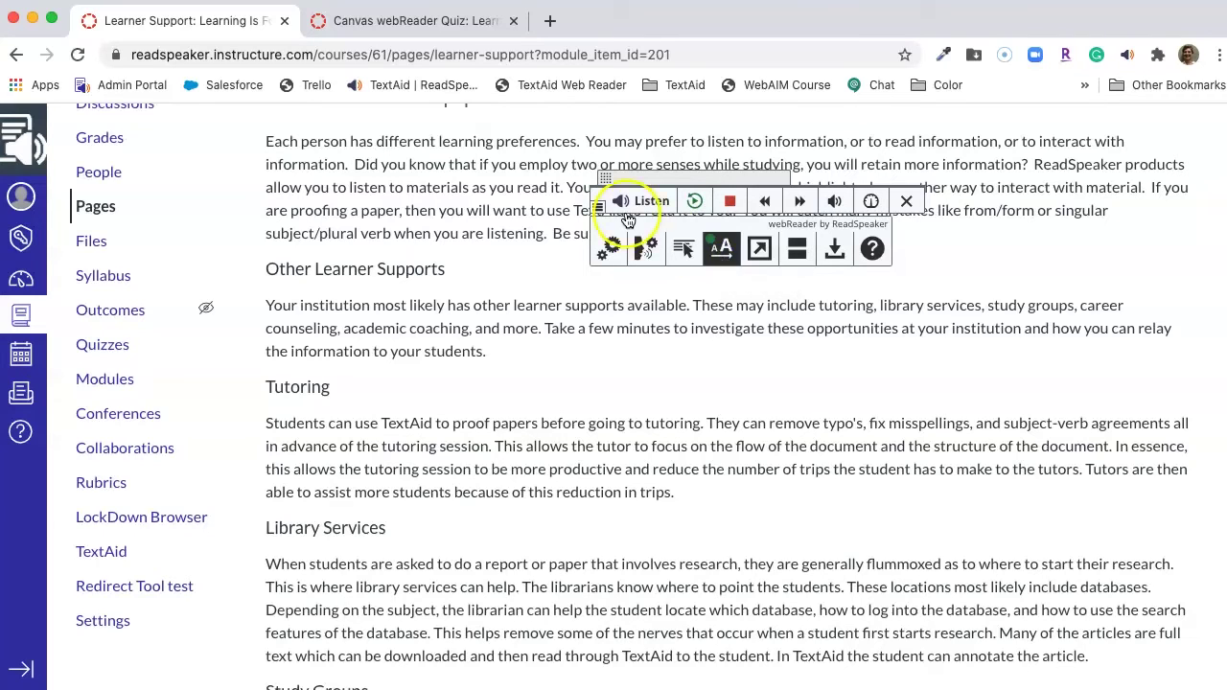
left_click(597, 206)
left_click(597, 206)
left_click(731, 253)
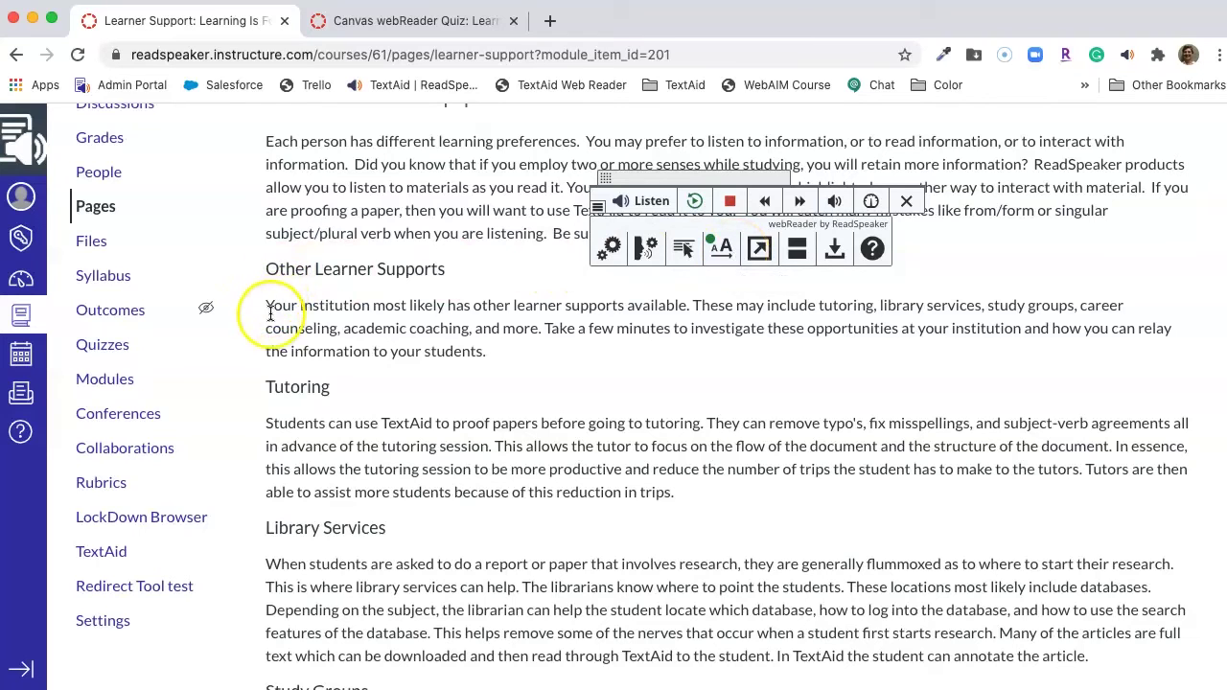
left_click(271, 425)
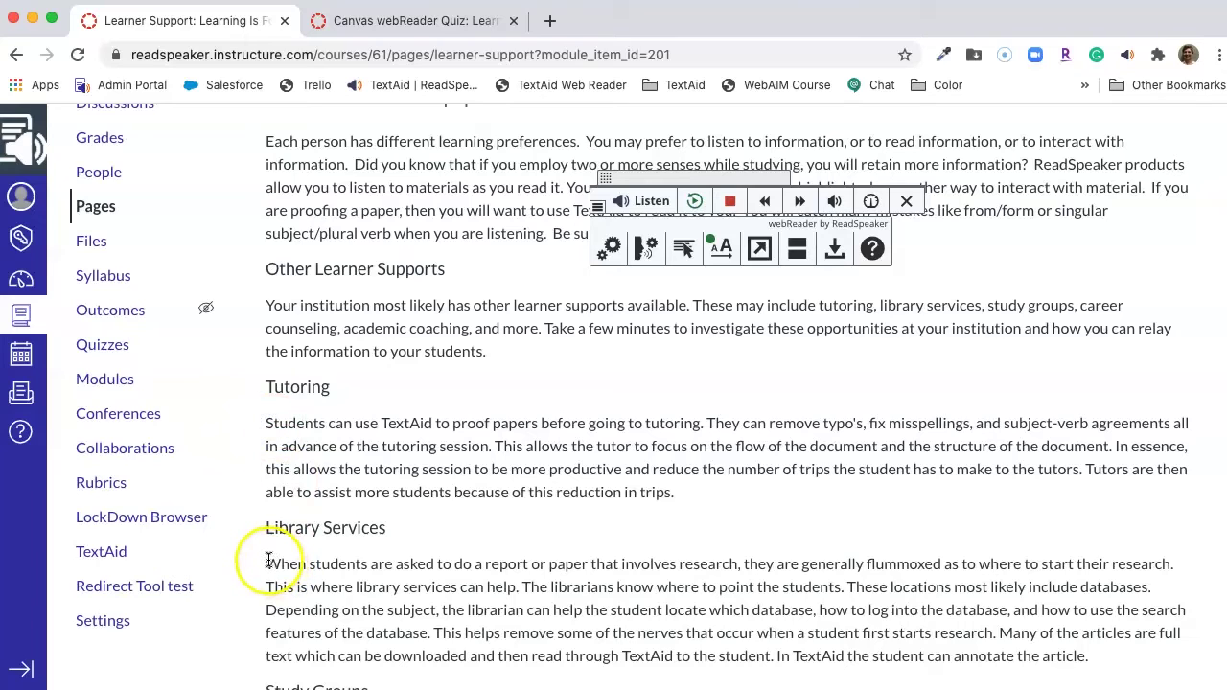
left_click_drag(246, 558, 938, 563)
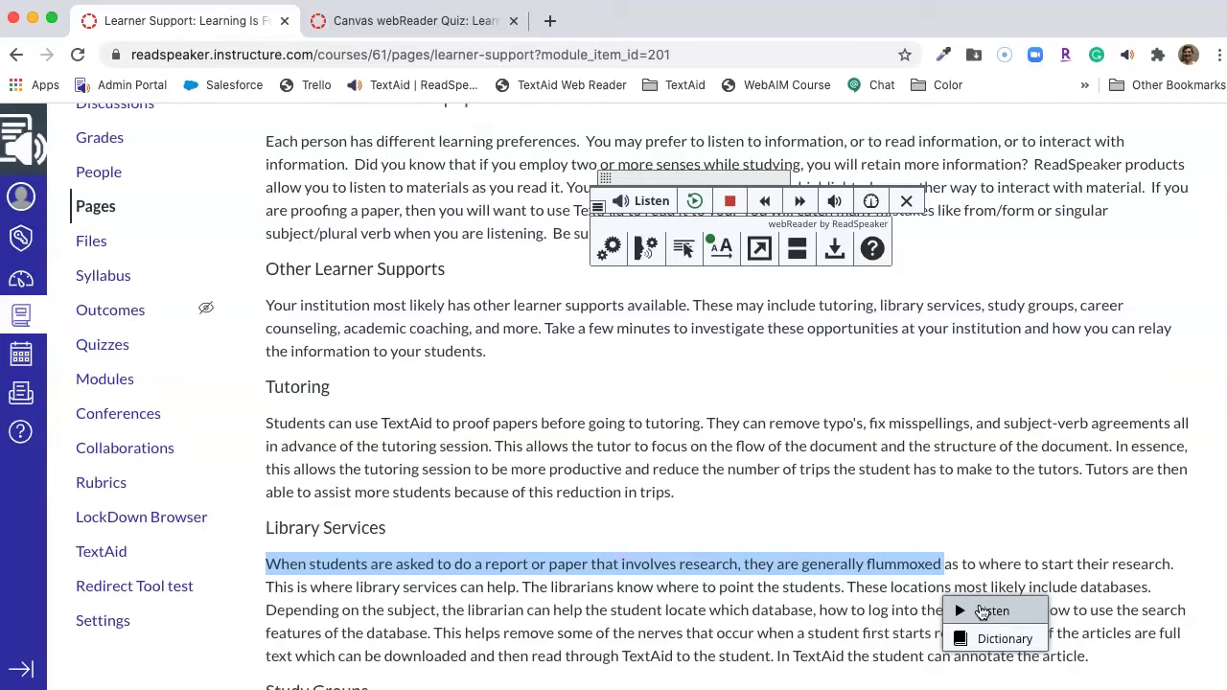
left_click(983, 611)
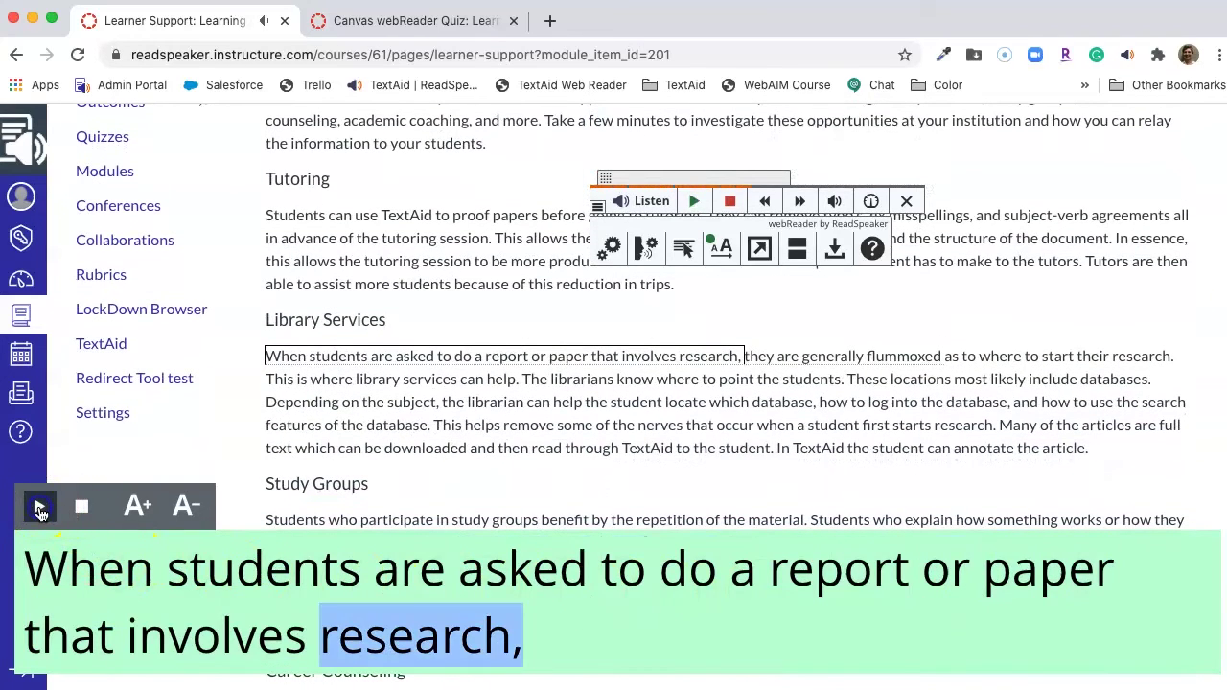
left_click(40, 510)
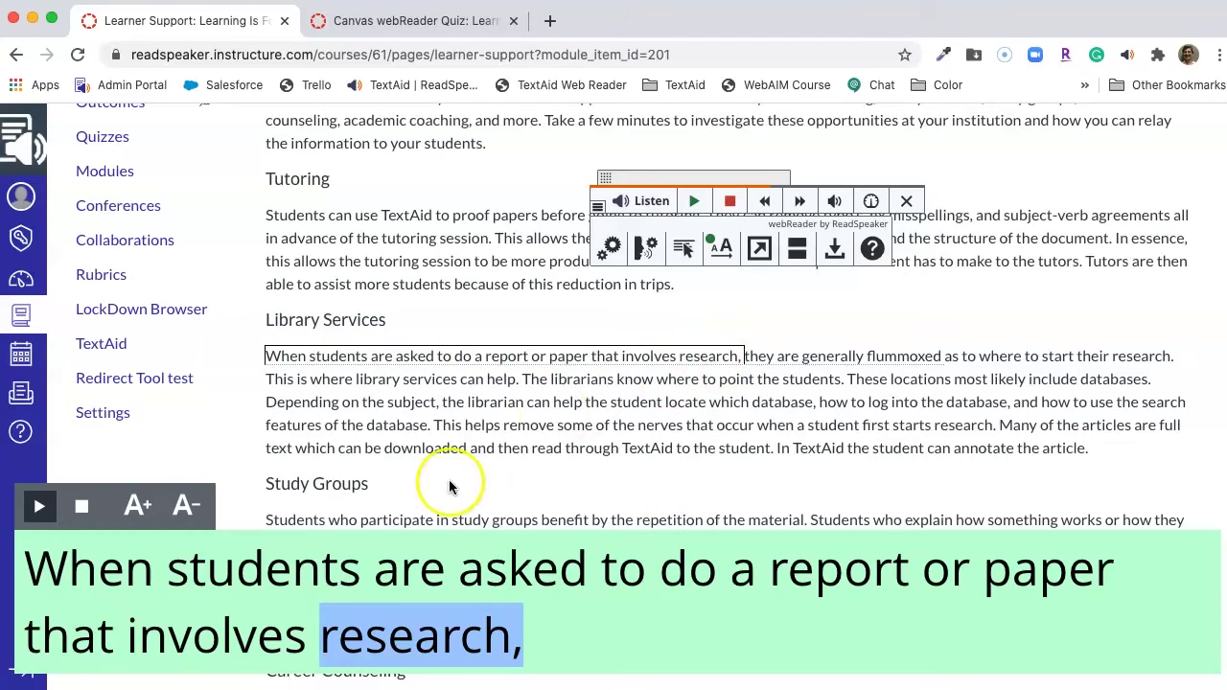
left_click(138, 508)
left_click(138, 508)
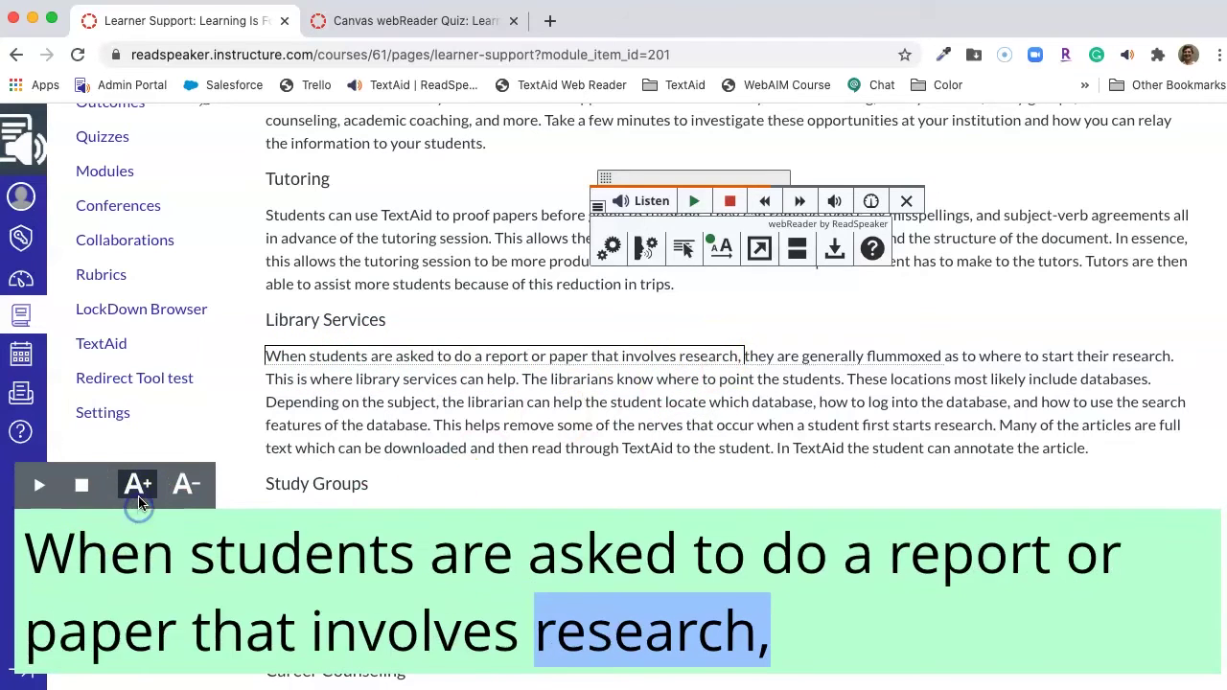
left_click(138, 487)
left_click(139, 478)
left_click(139, 467)
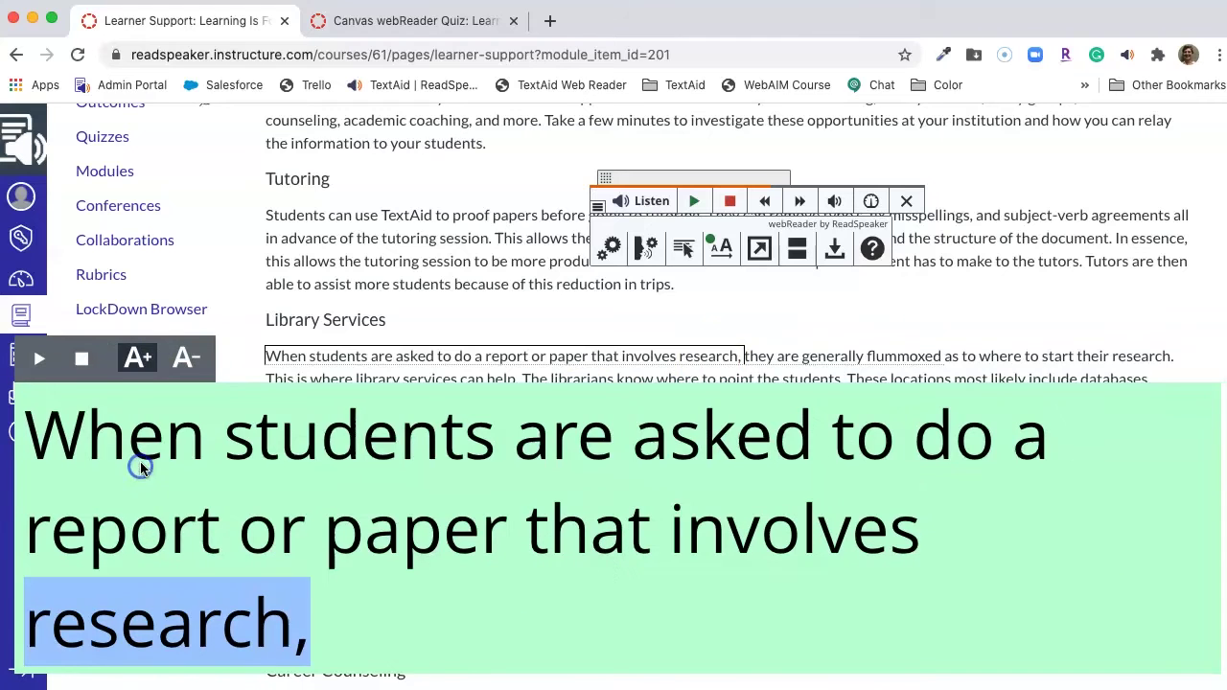
left_click(139, 345)
left_click(139, 345)
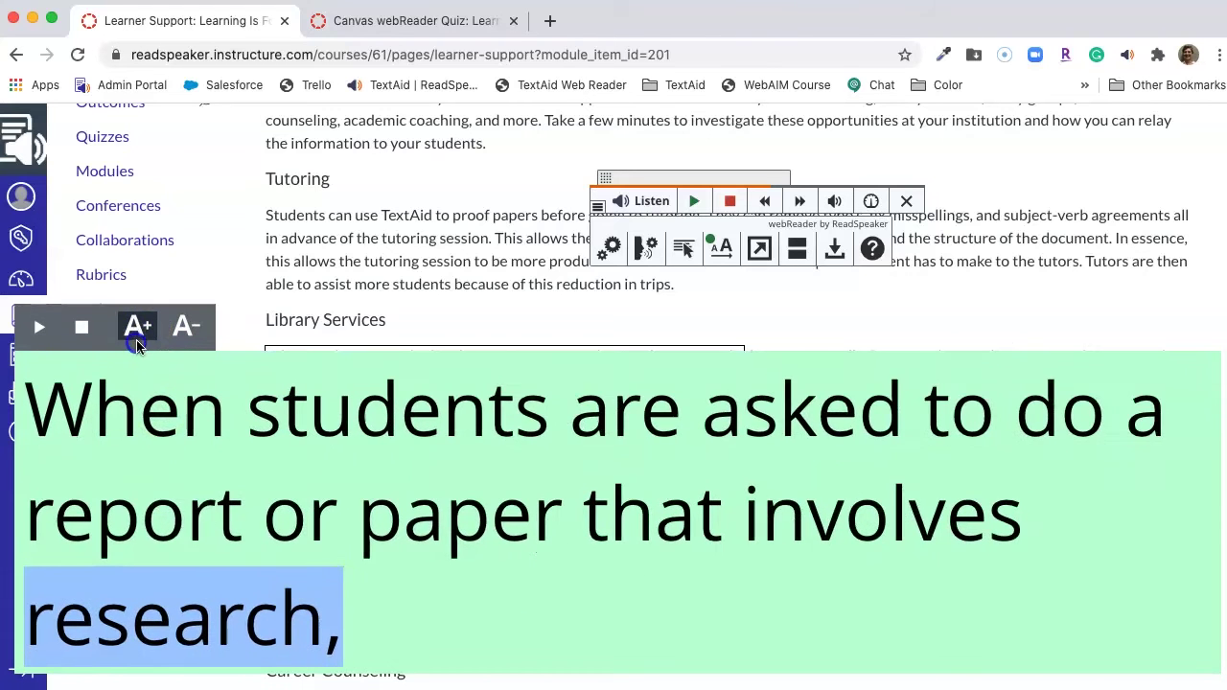
left_click(138, 324)
left_click(140, 316)
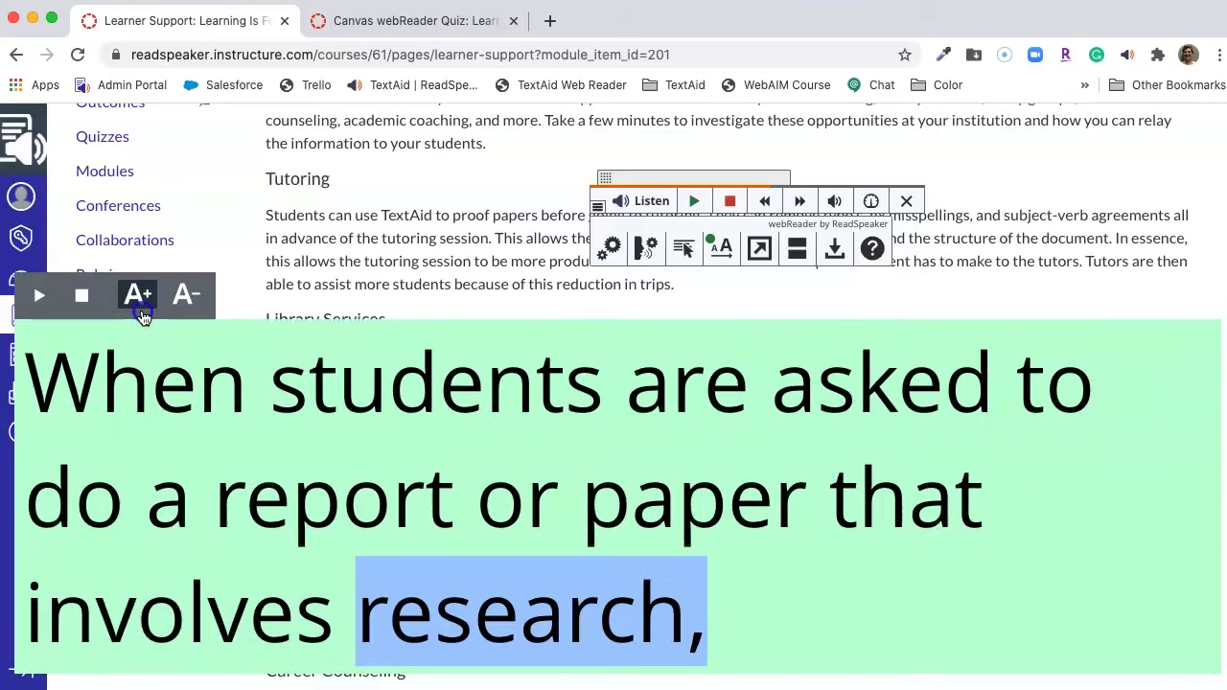
left_click(190, 303)
left_click(192, 311)
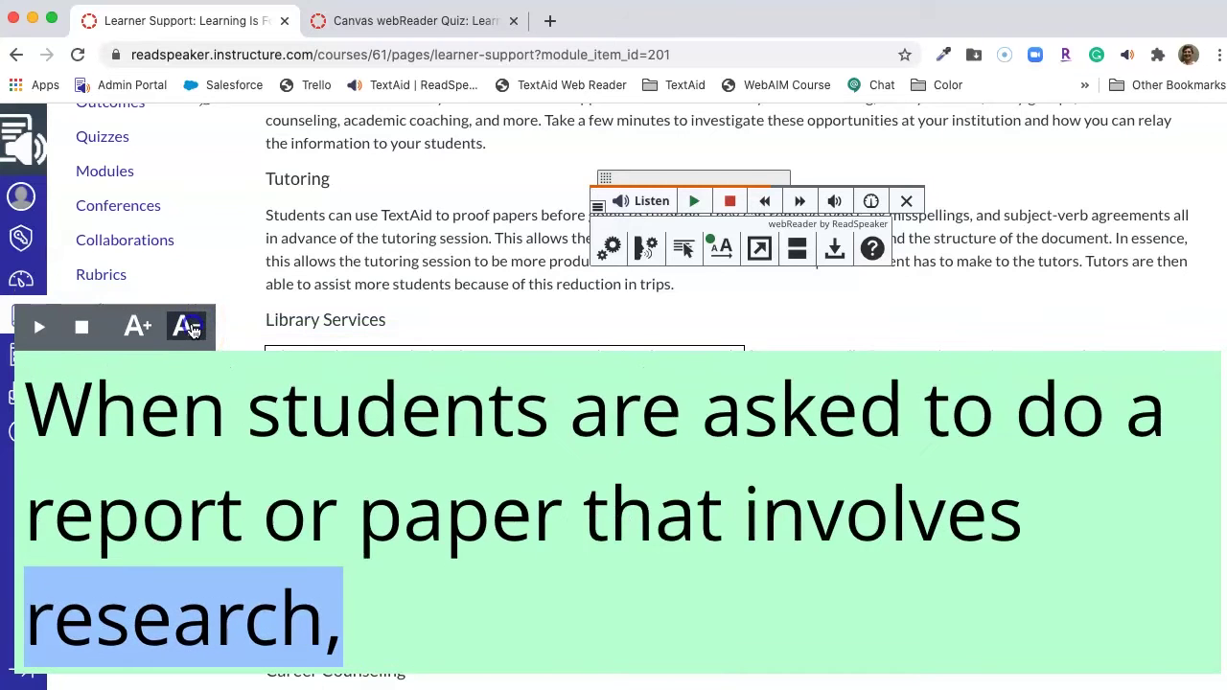
left_click(192, 329)
left_click(189, 346)
left_click(189, 362)
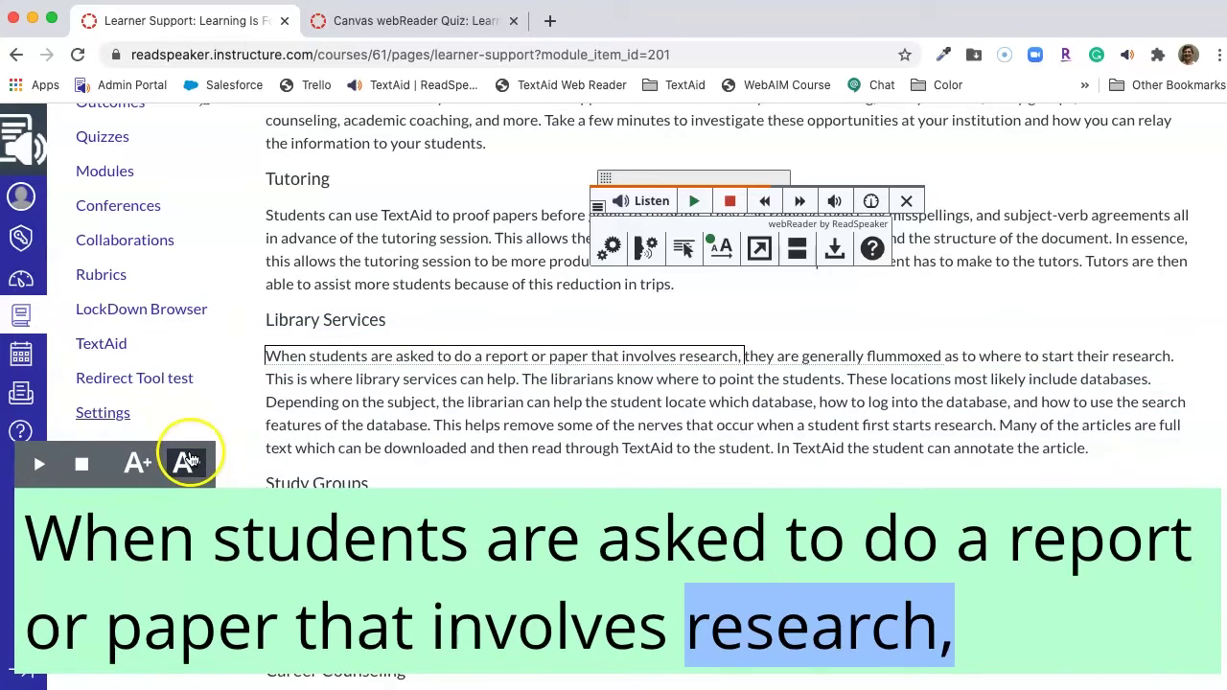
left_click(184, 462)
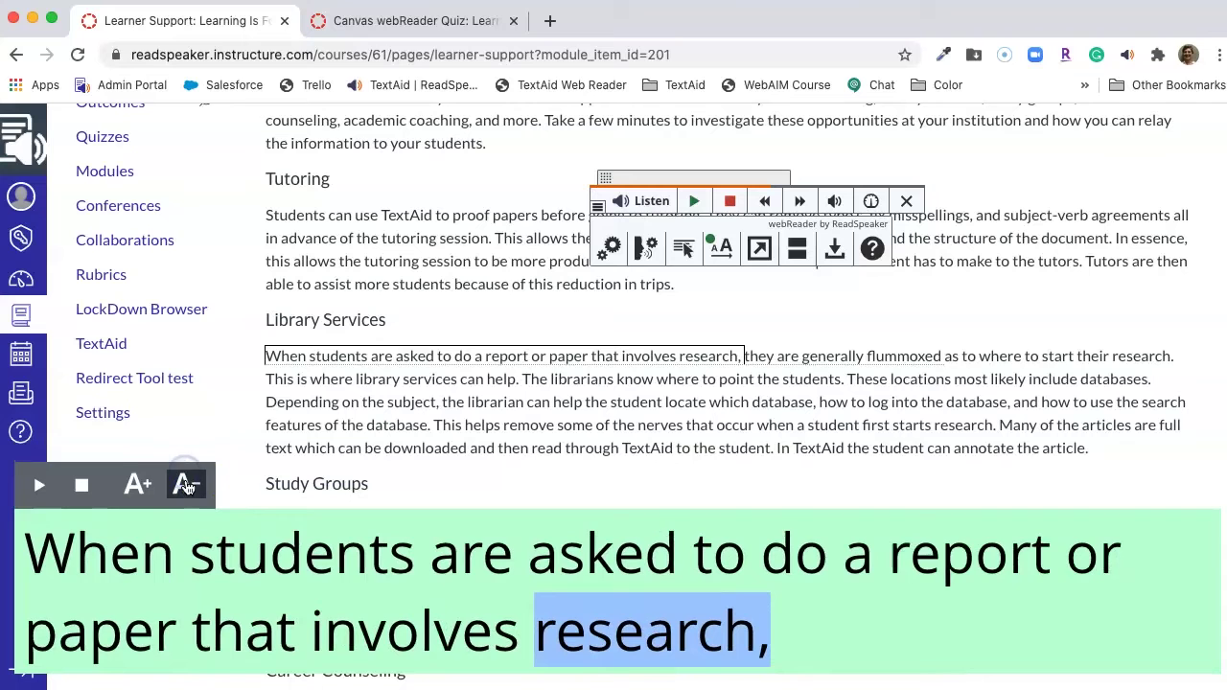
left_click(184, 476)
left_click(40, 500)
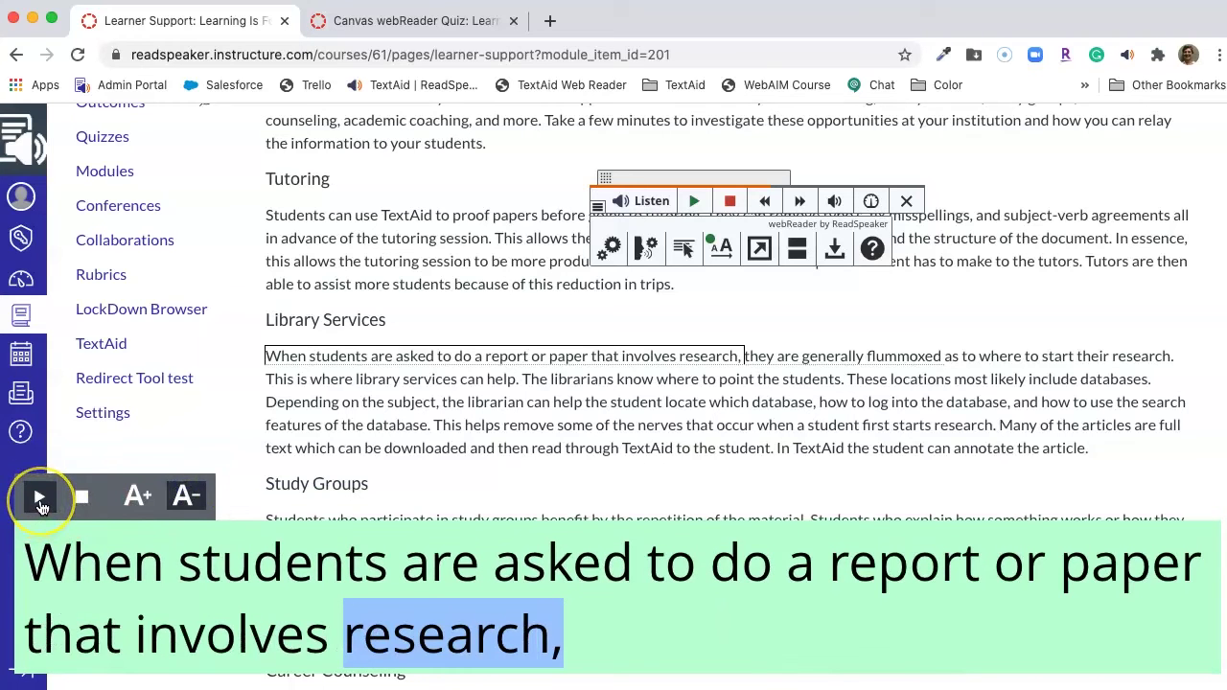
left_click(41, 506)
left_click(81, 568)
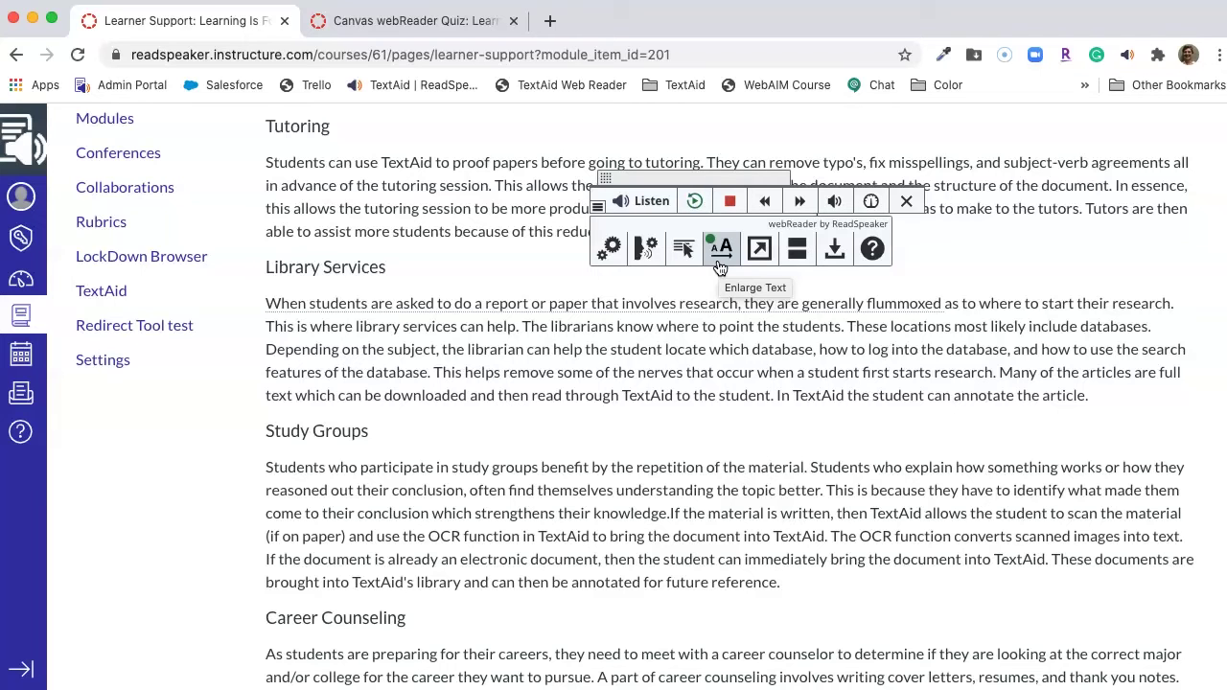
scroll(720, 268, "down", 2)
left_click(720, 250)
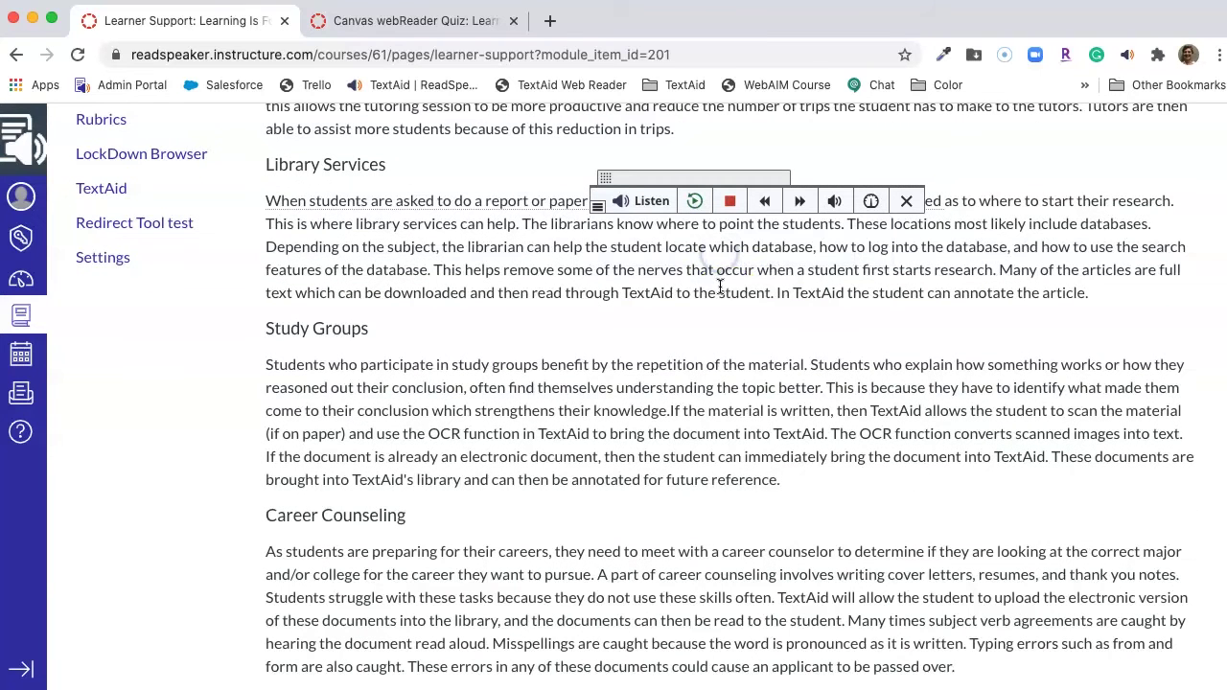
left_click(597, 216)
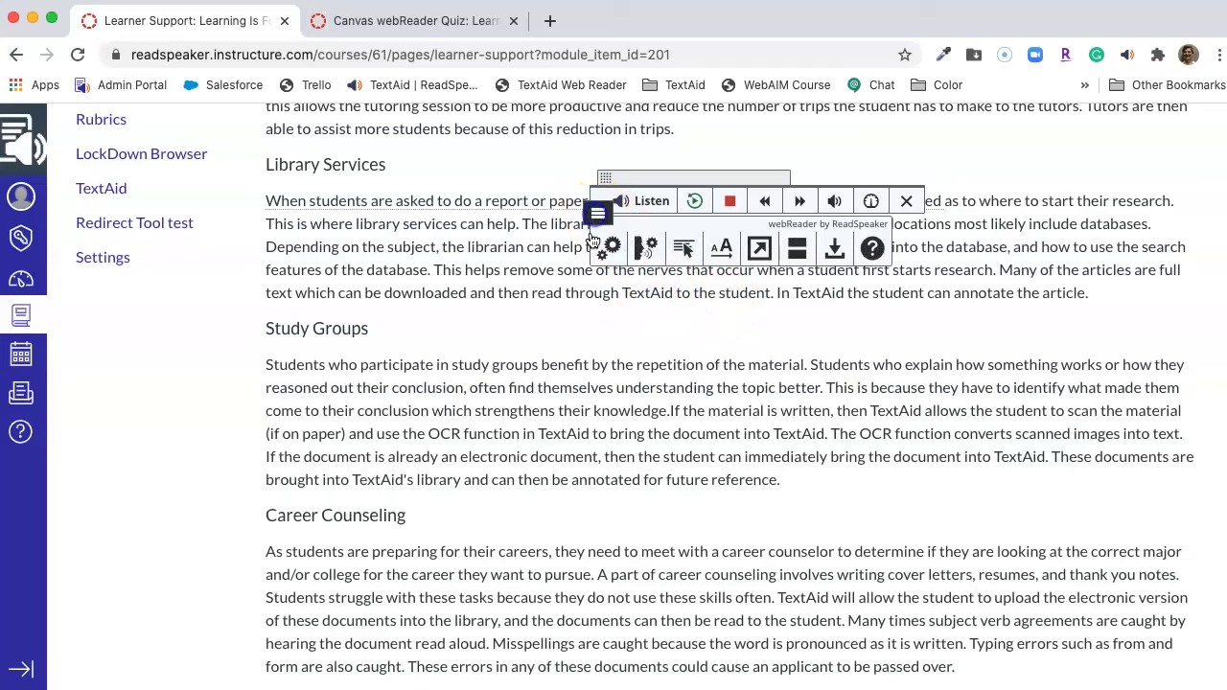
left_click(811, 259)
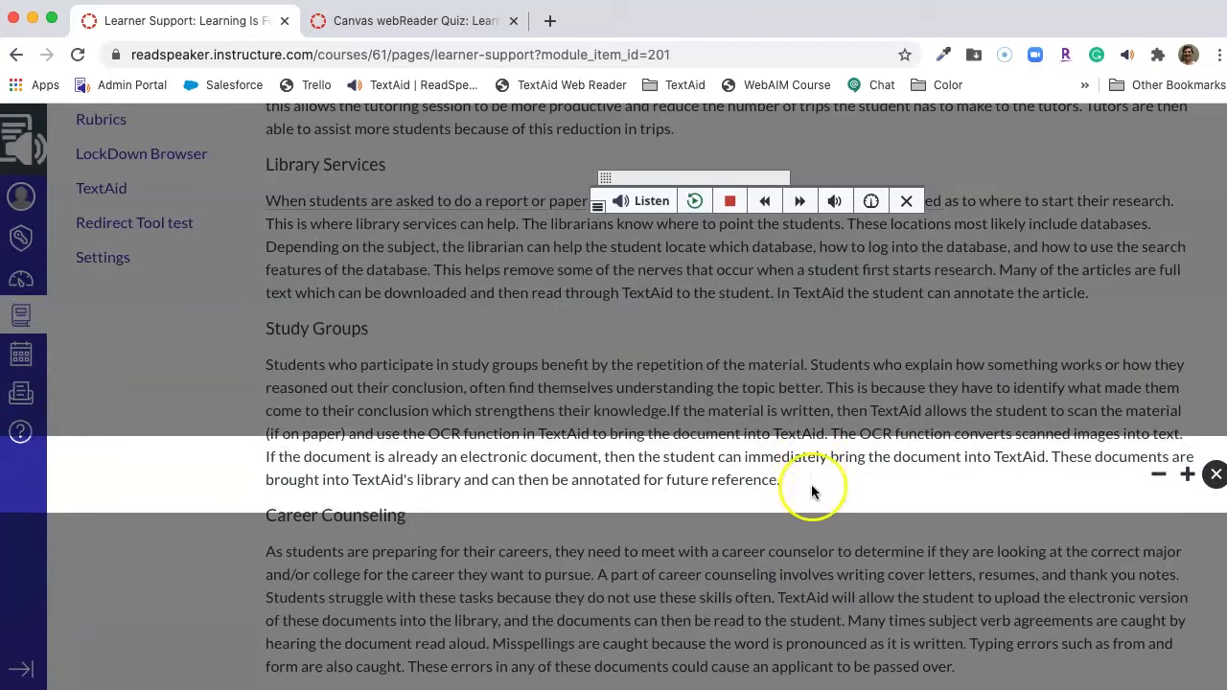
left_click(1188, 459)
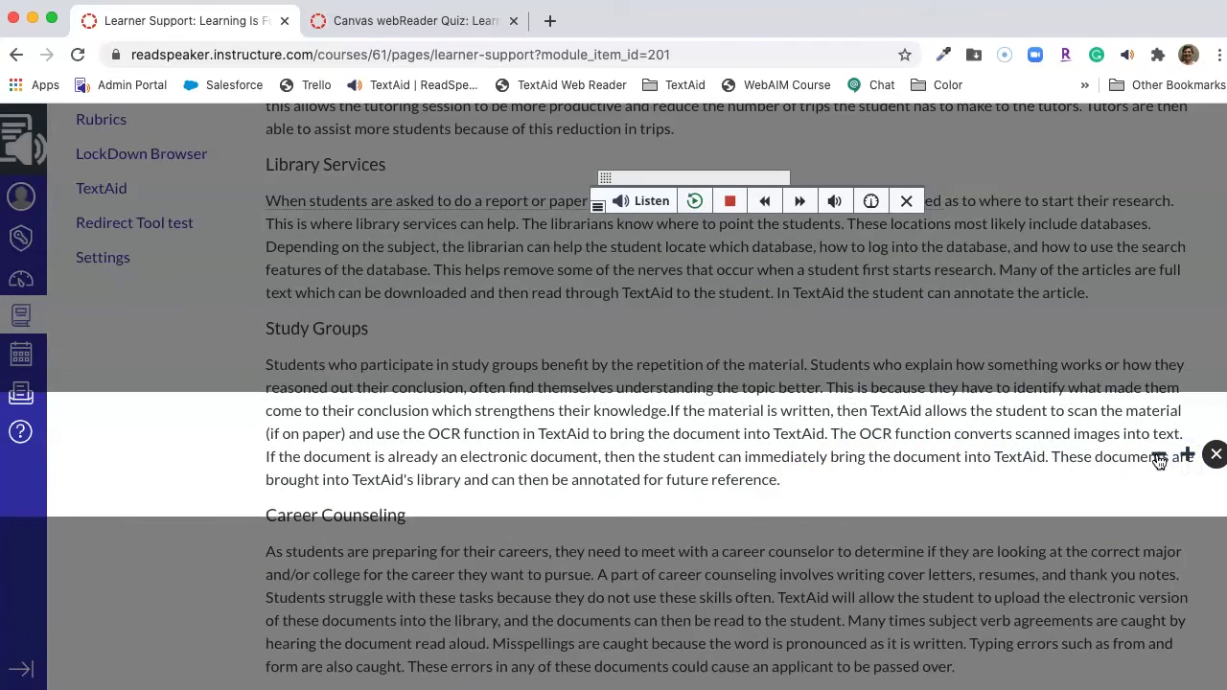
left_click(1160, 459)
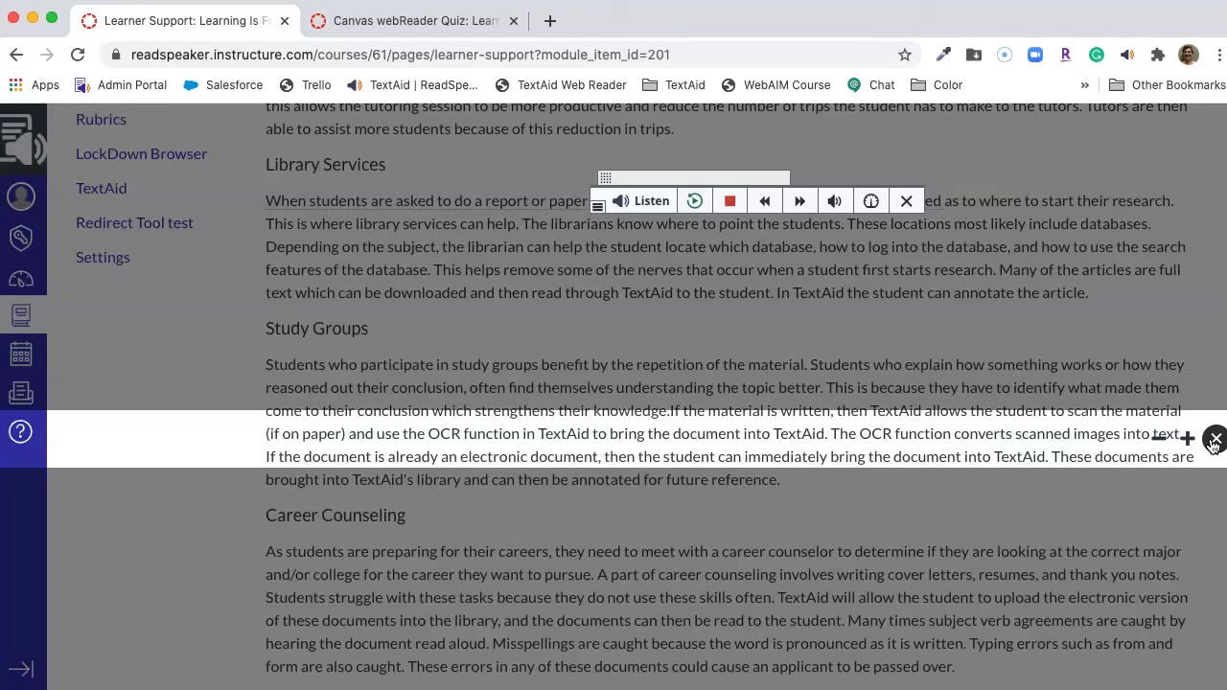
left_click(1188, 438)
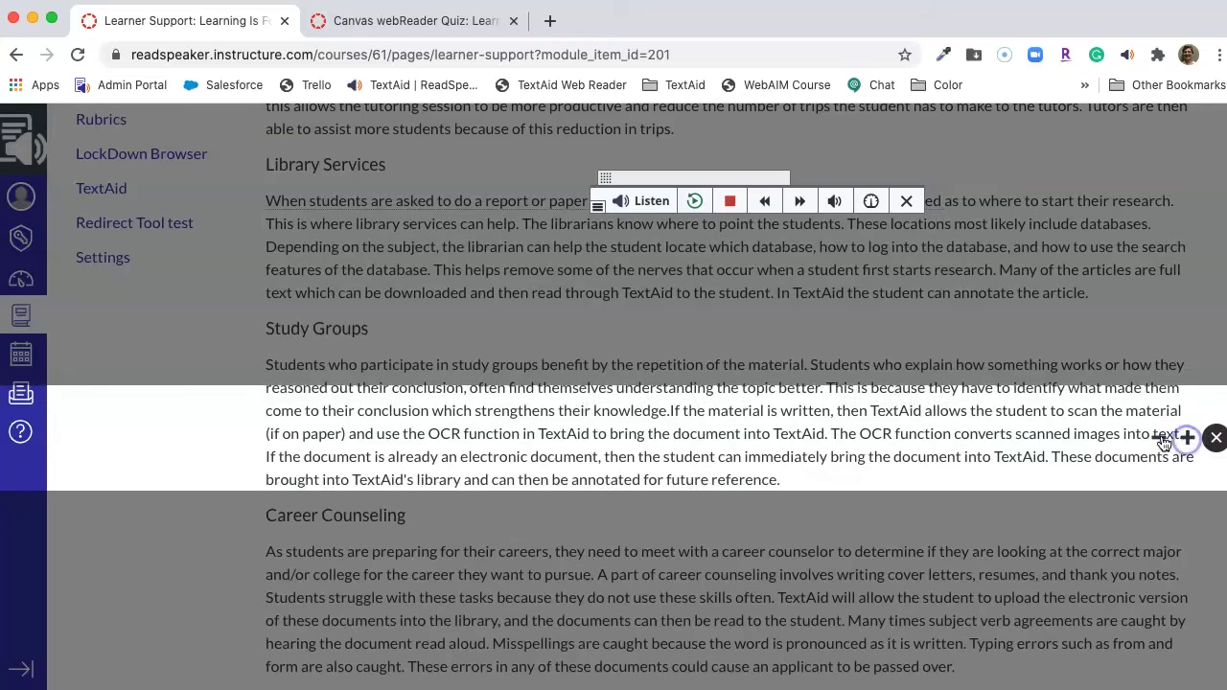
left_click(1162, 439)
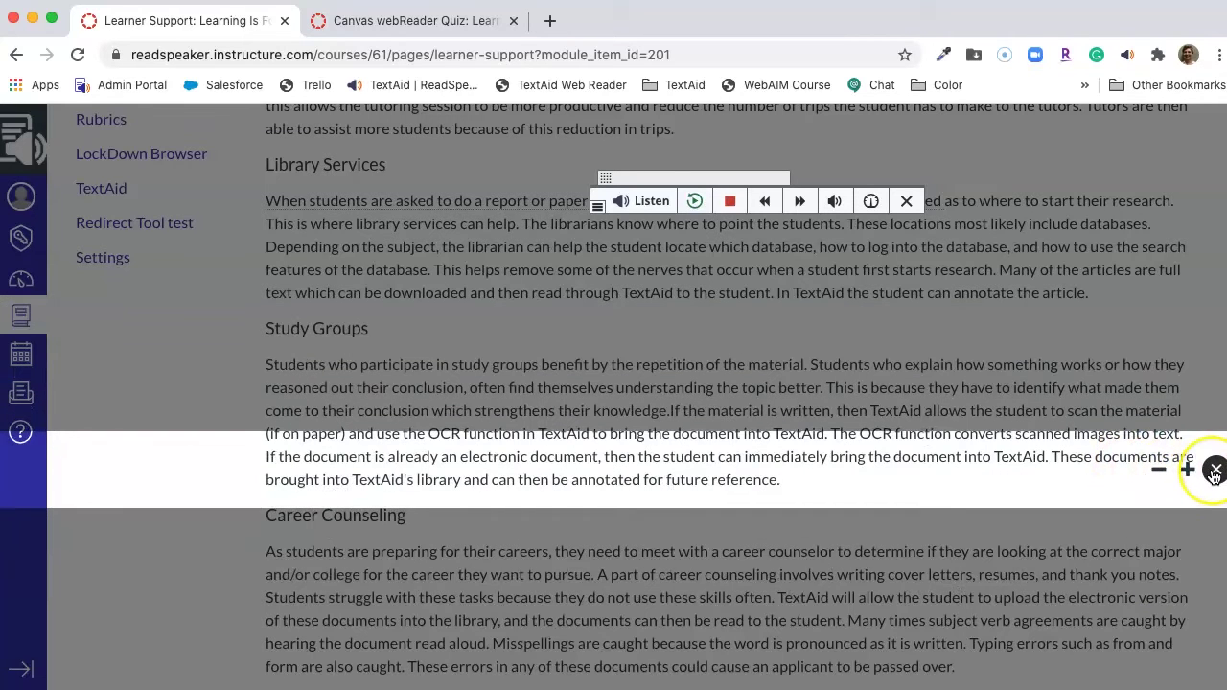
left_click(1215, 474)
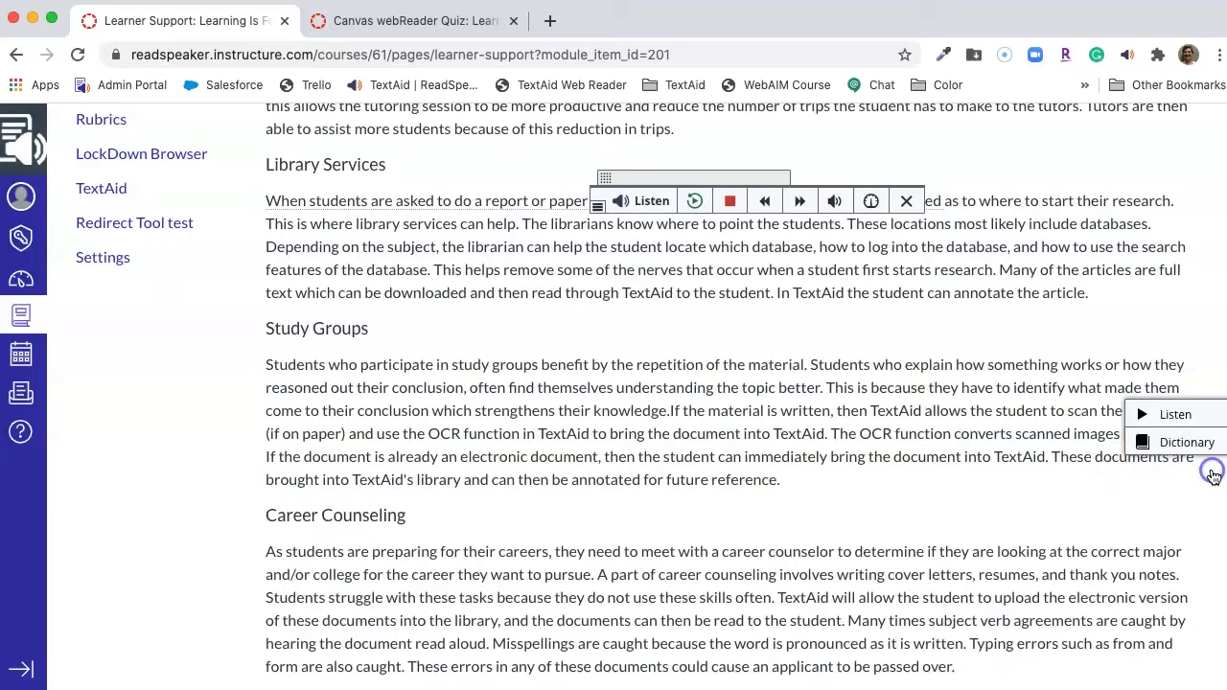
left_click(597, 205)
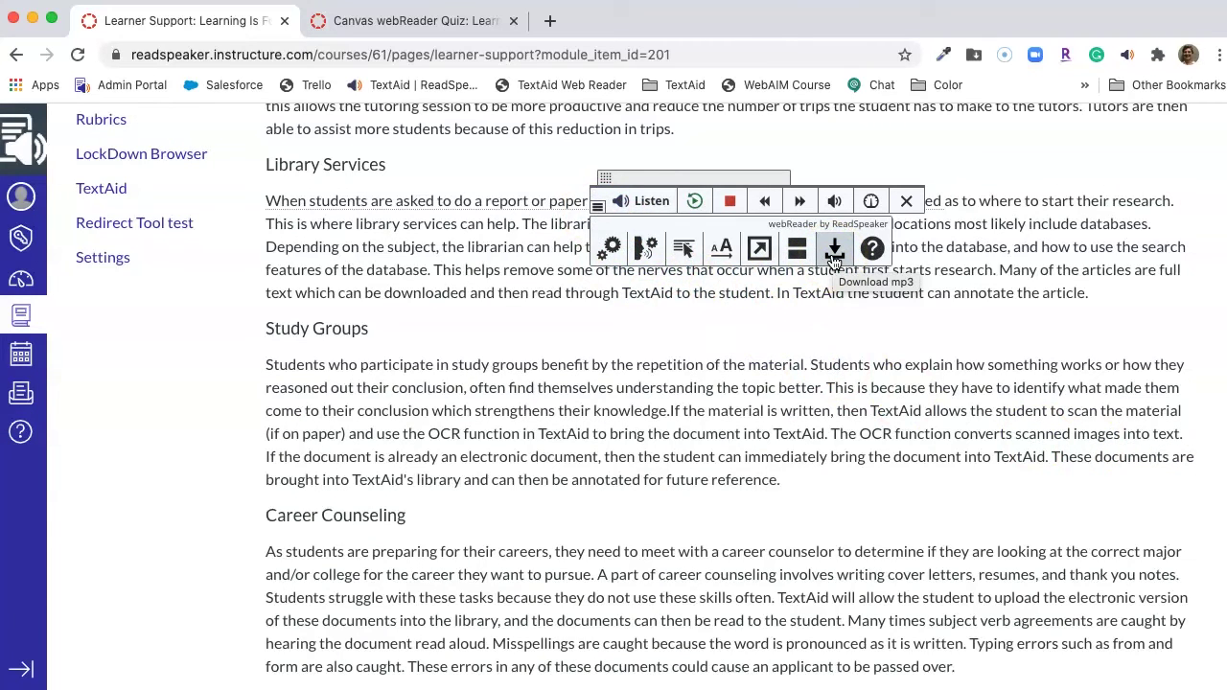
- Set reader text to Open Sans, Normal size, Black on White, and agree to the MP3 download
left_click(834, 258)
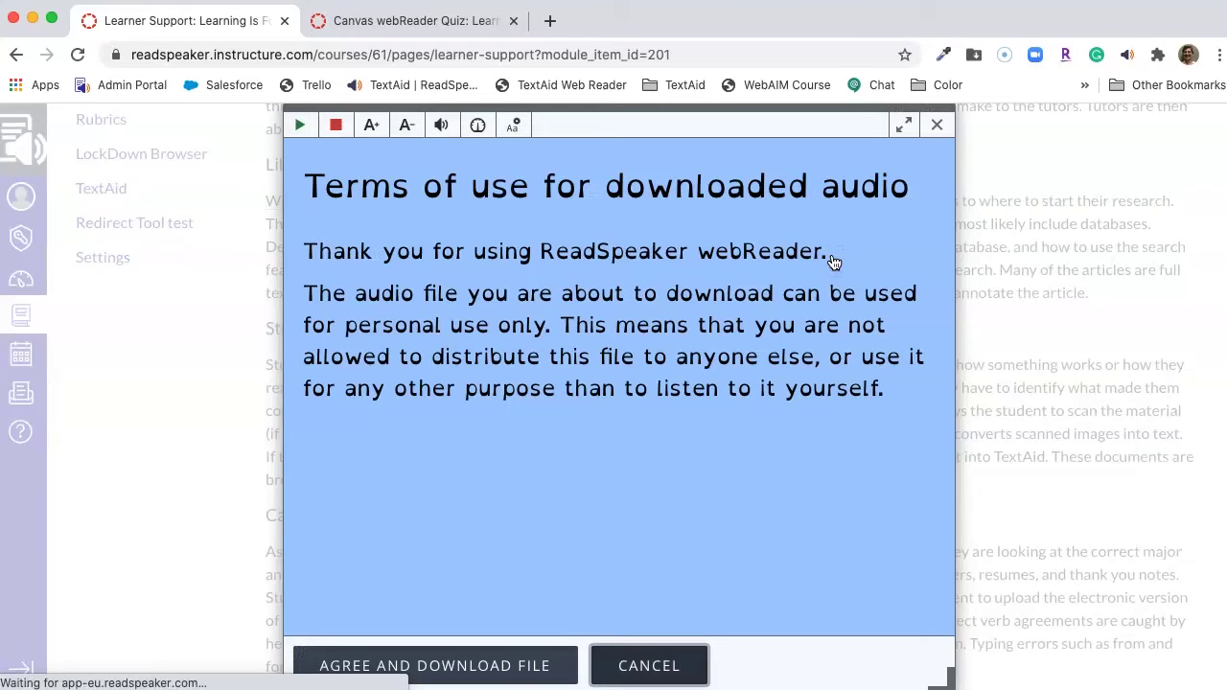
left_click(513, 125)
left_click(467, 279)
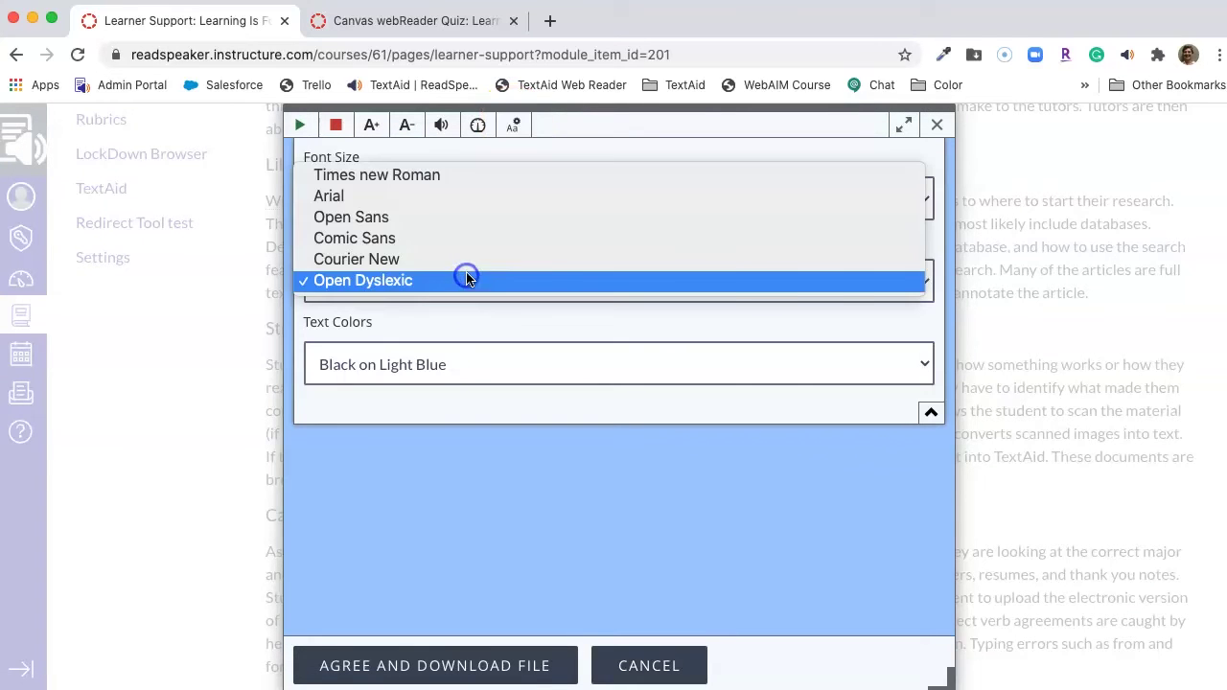
left_click(459, 220)
left_click(475, 199)
left_click(448, 157)
left_click(469, 367)
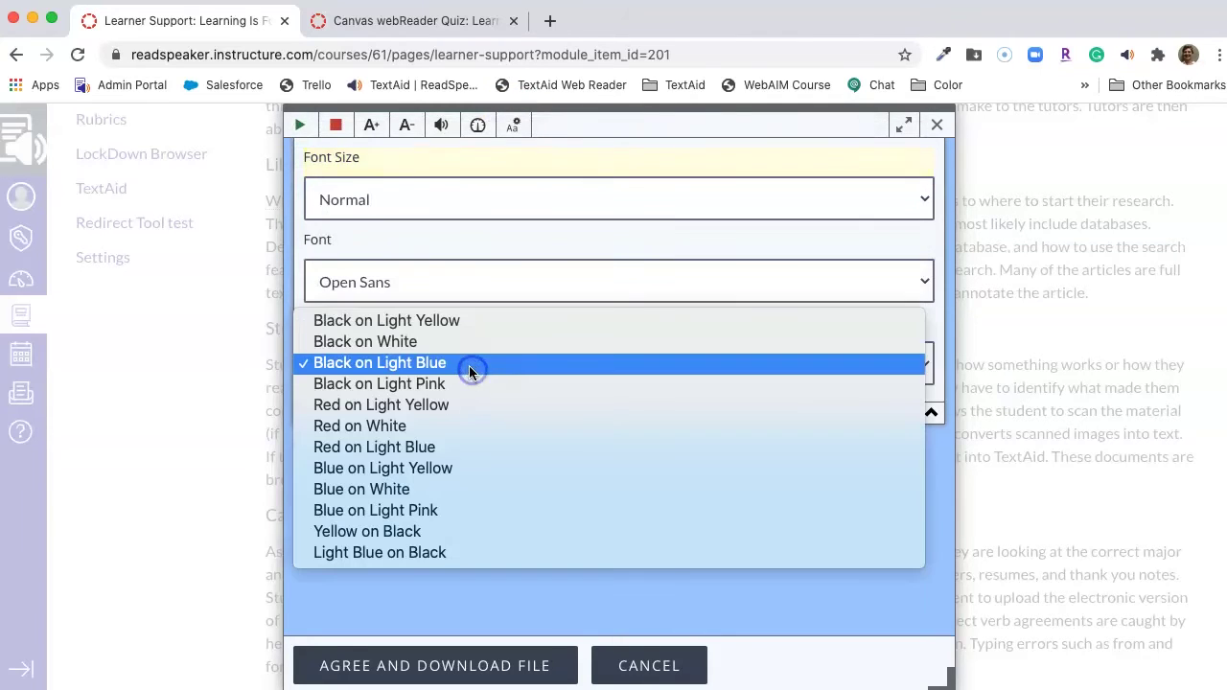
left_click(455, 348)
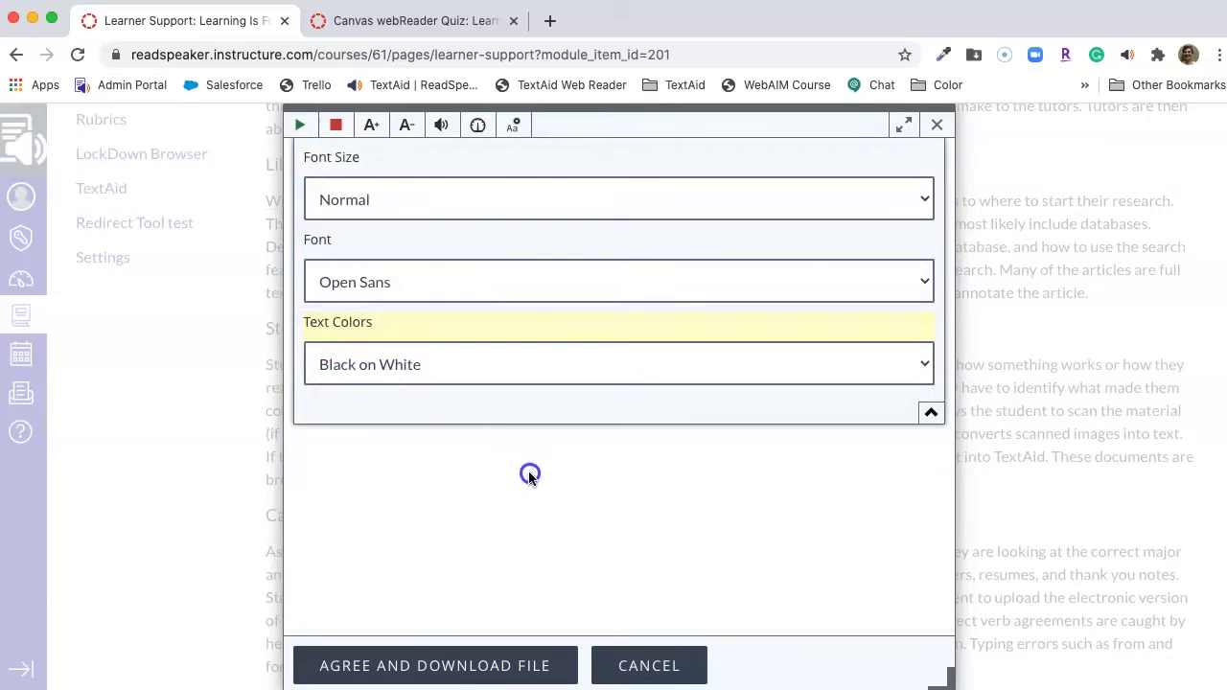
left_click(529, 472)
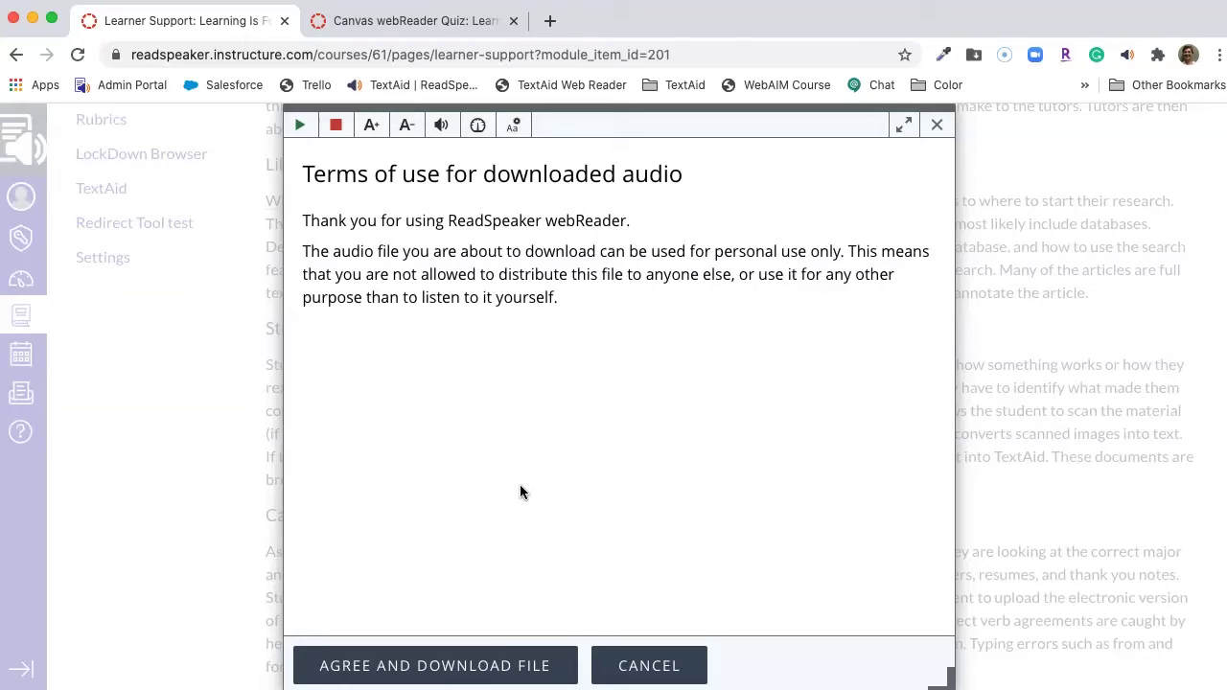
left_click(460, 668)
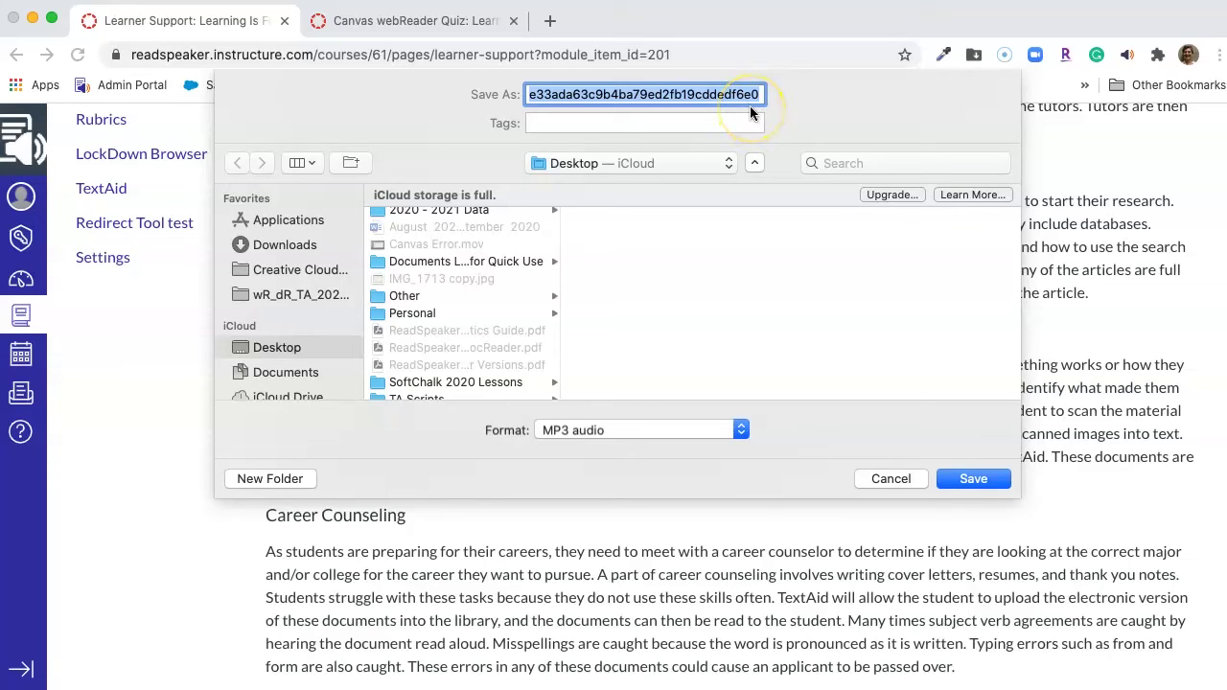
- Replace the suggested file name with 'Learner Support' and save the MP3 to the Desktop
key("BackSpace")
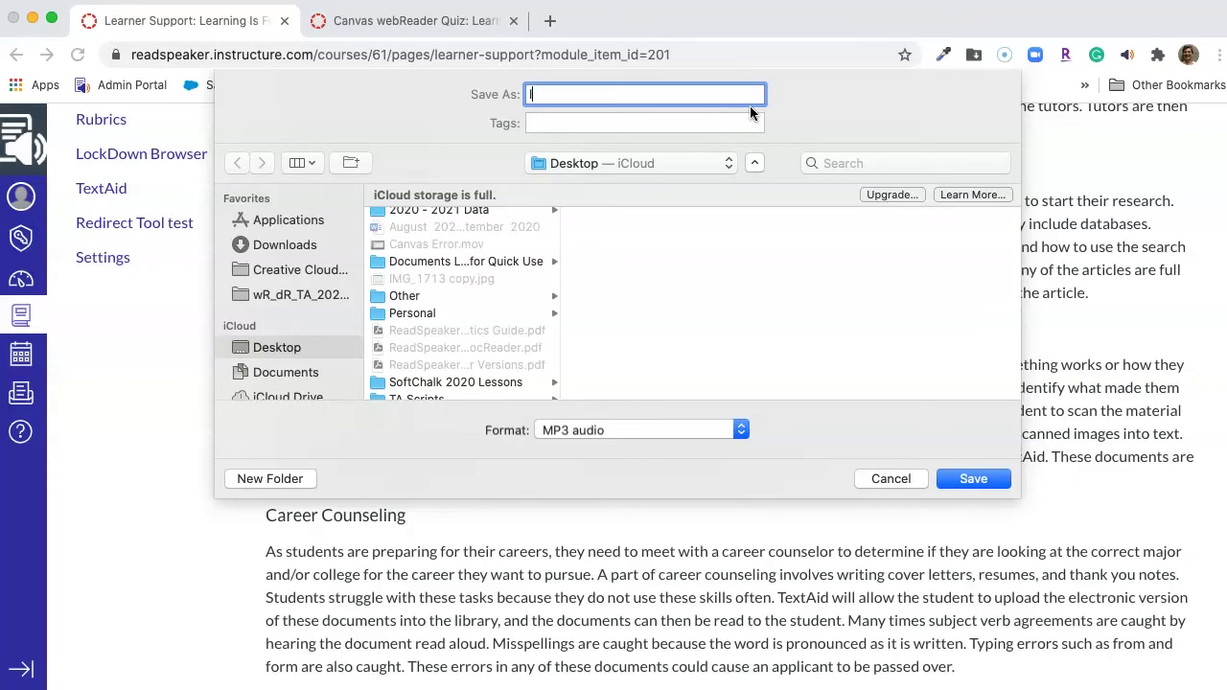
type("Learner Support")
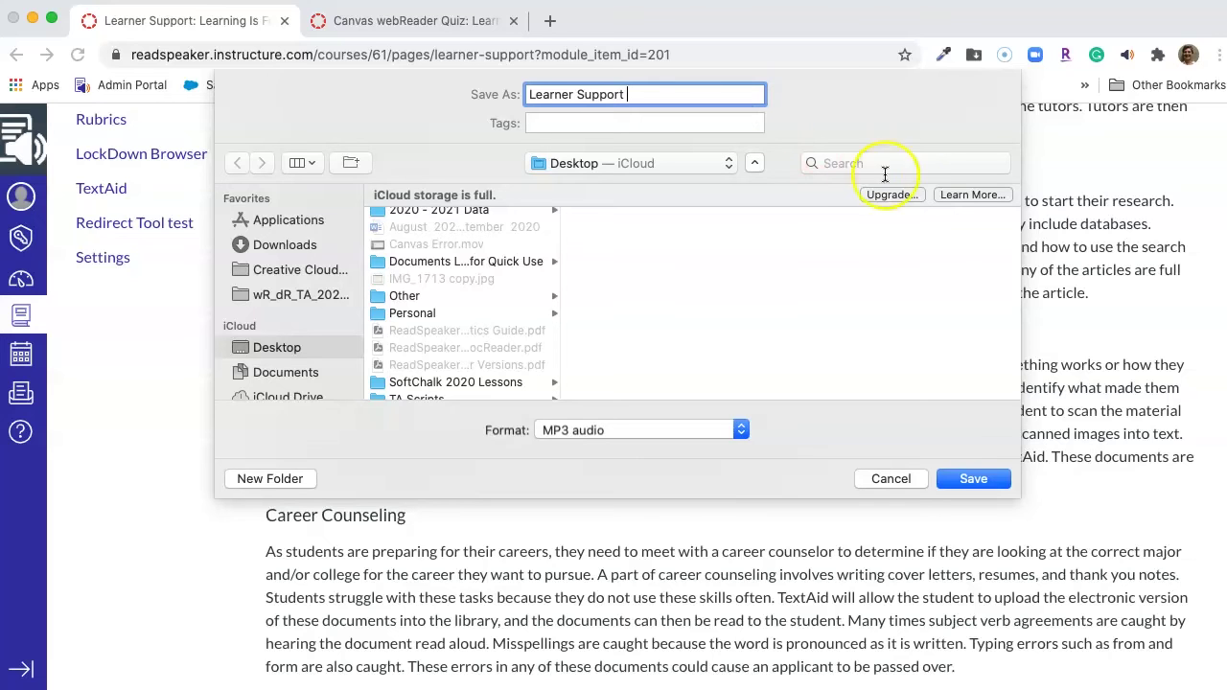
left_click(977, 481)
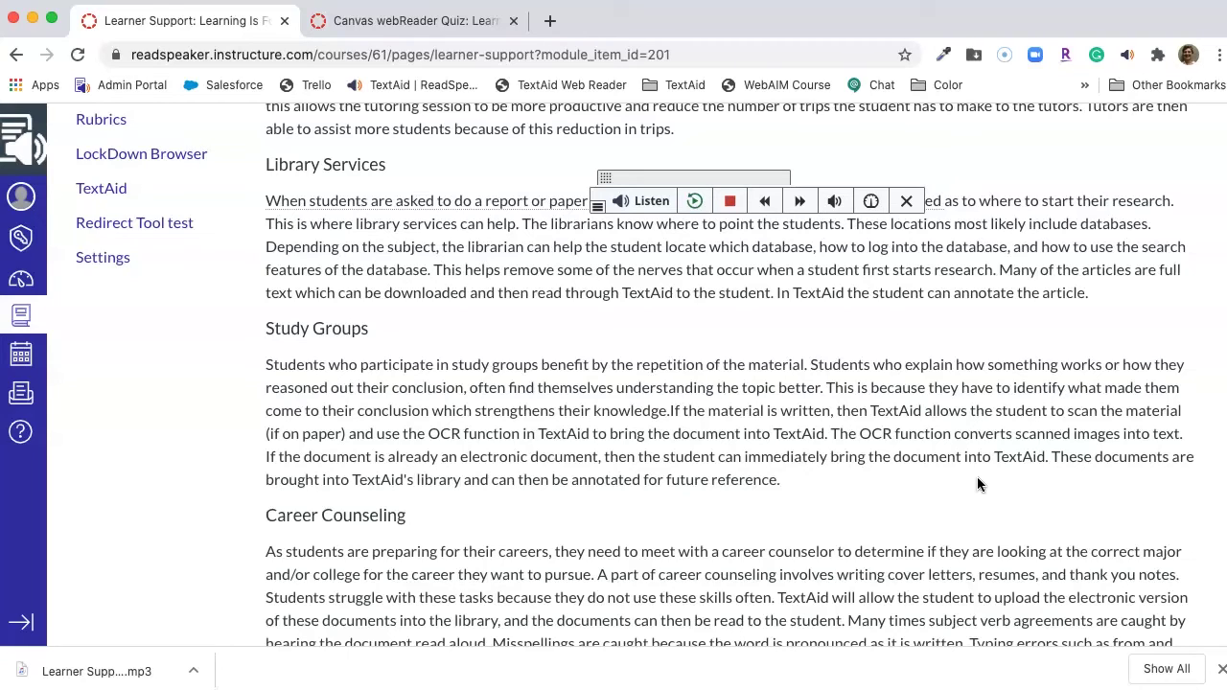
- Expand the Listen player's menu to show all webReader tools
scroll(805, 355, "down", 1)
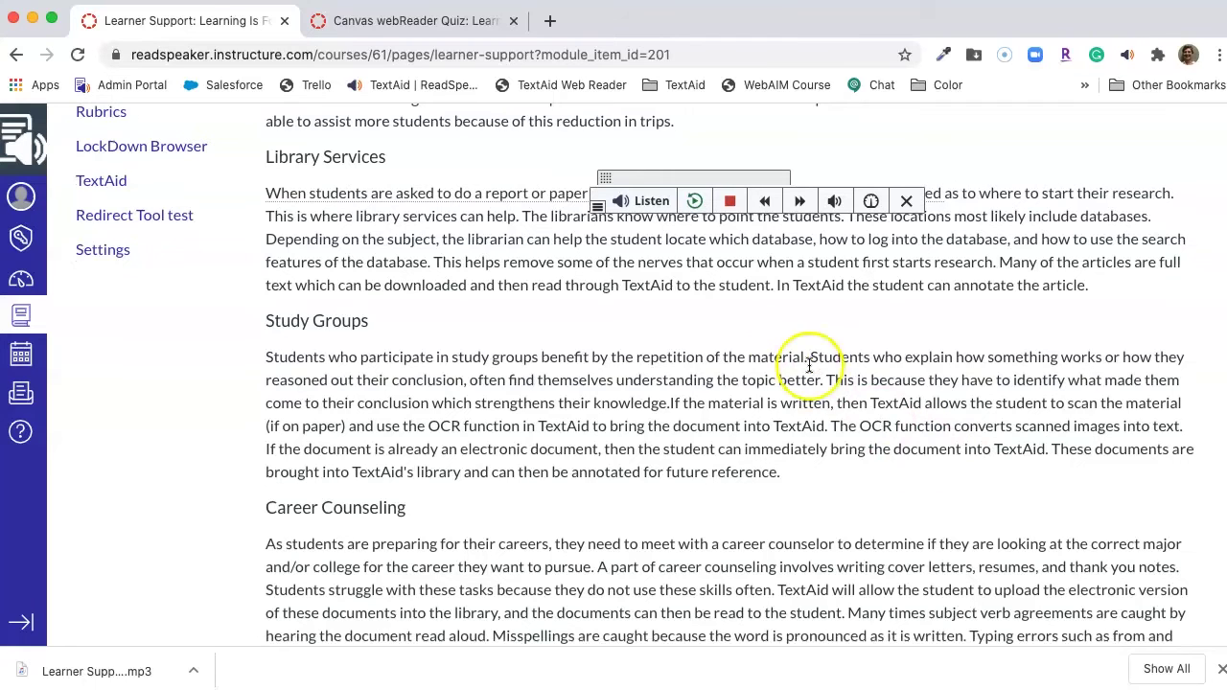
left_click(595, 213)
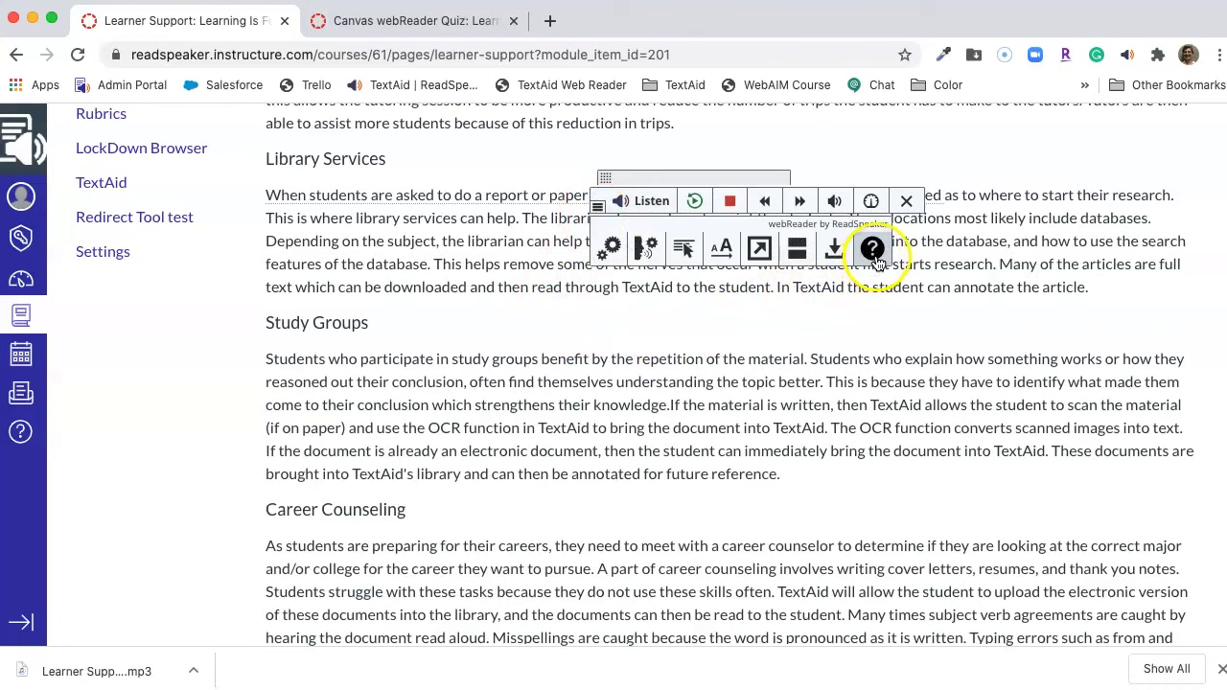
- Open the webReader help guide and highlight the Settings heading and its access key
left_click(872, 251)
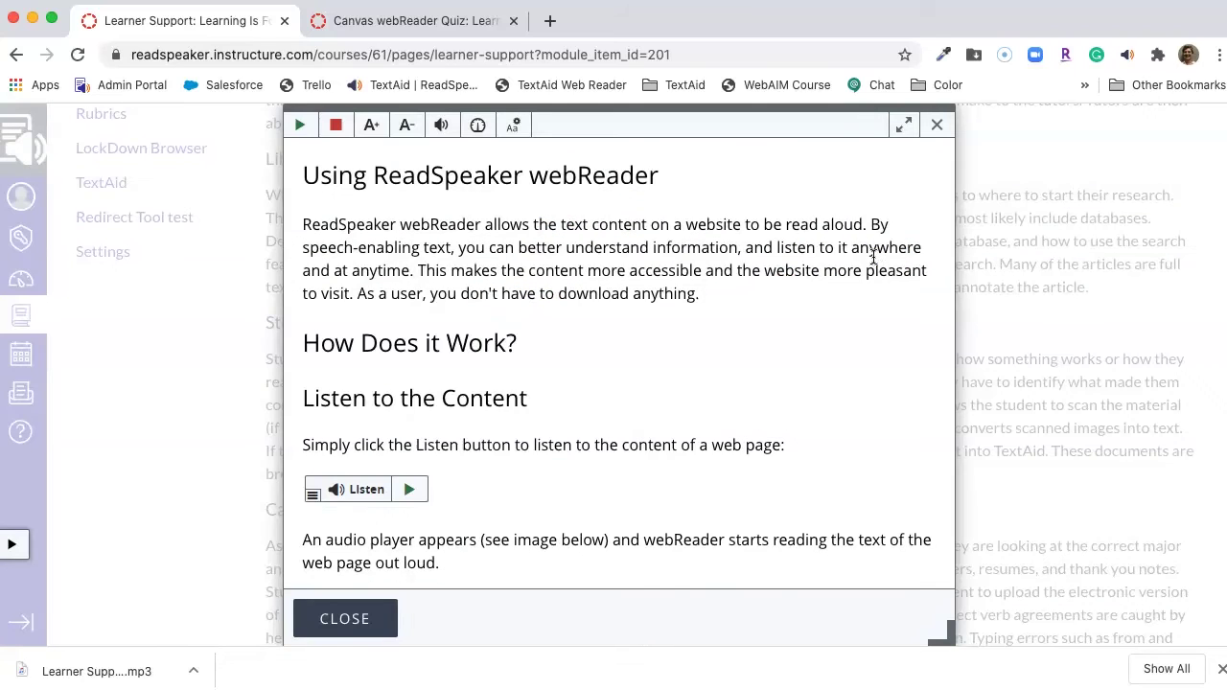
scroll(777, 306, "down", 1)
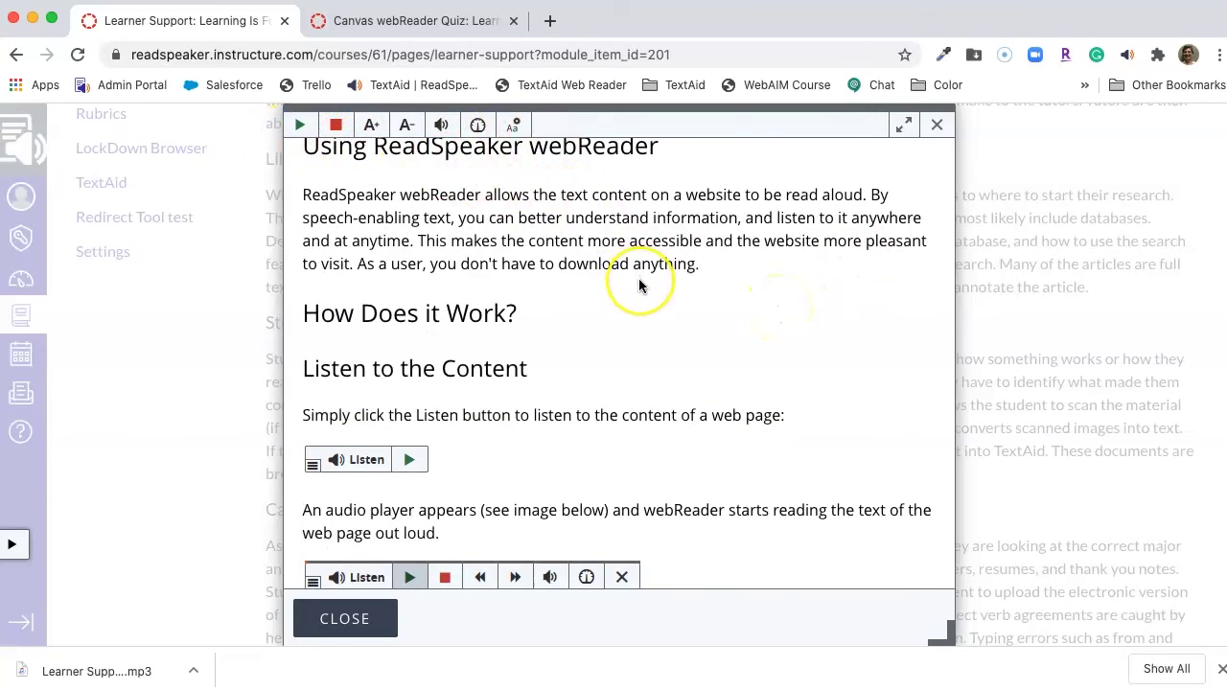
scroll(641, 285, "down", 15)
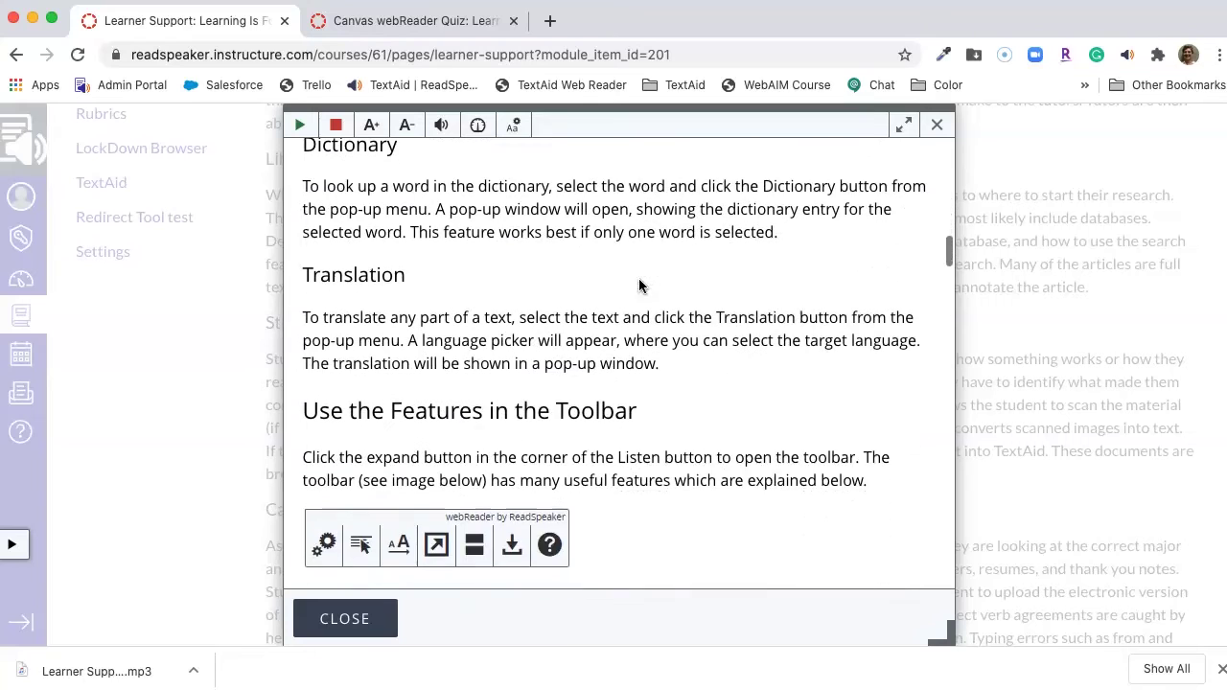
scroll(640, 286, "down", 10)
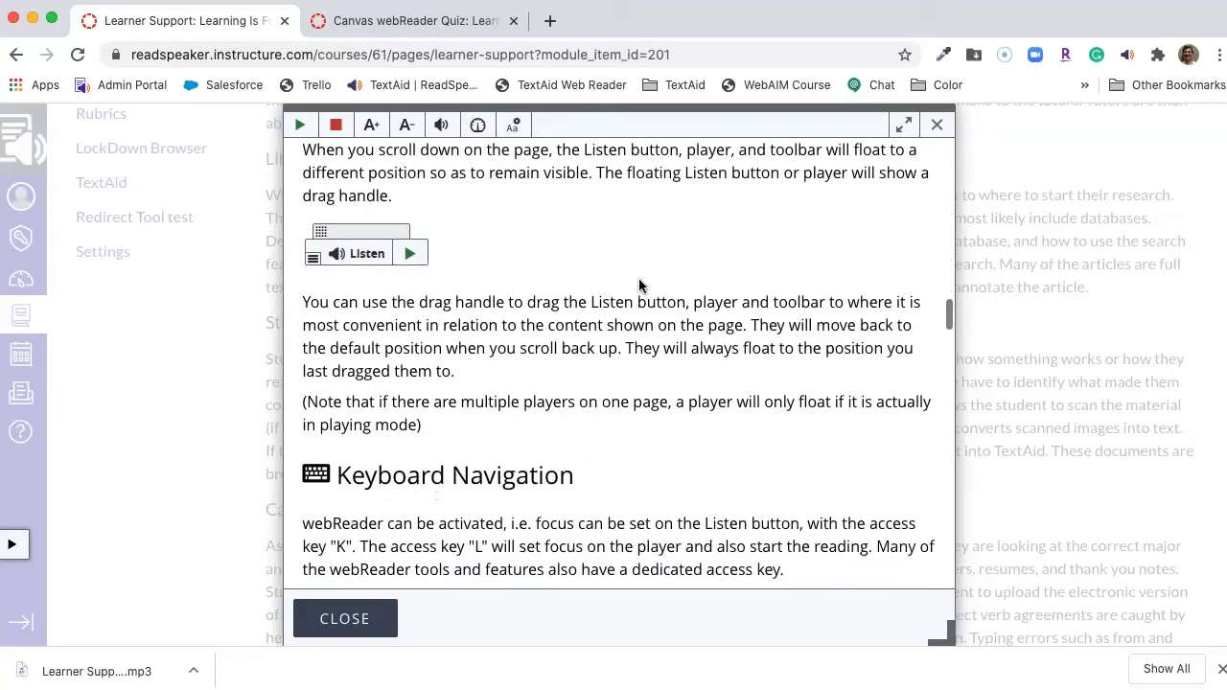
scroll(641, 285, "down", 3)
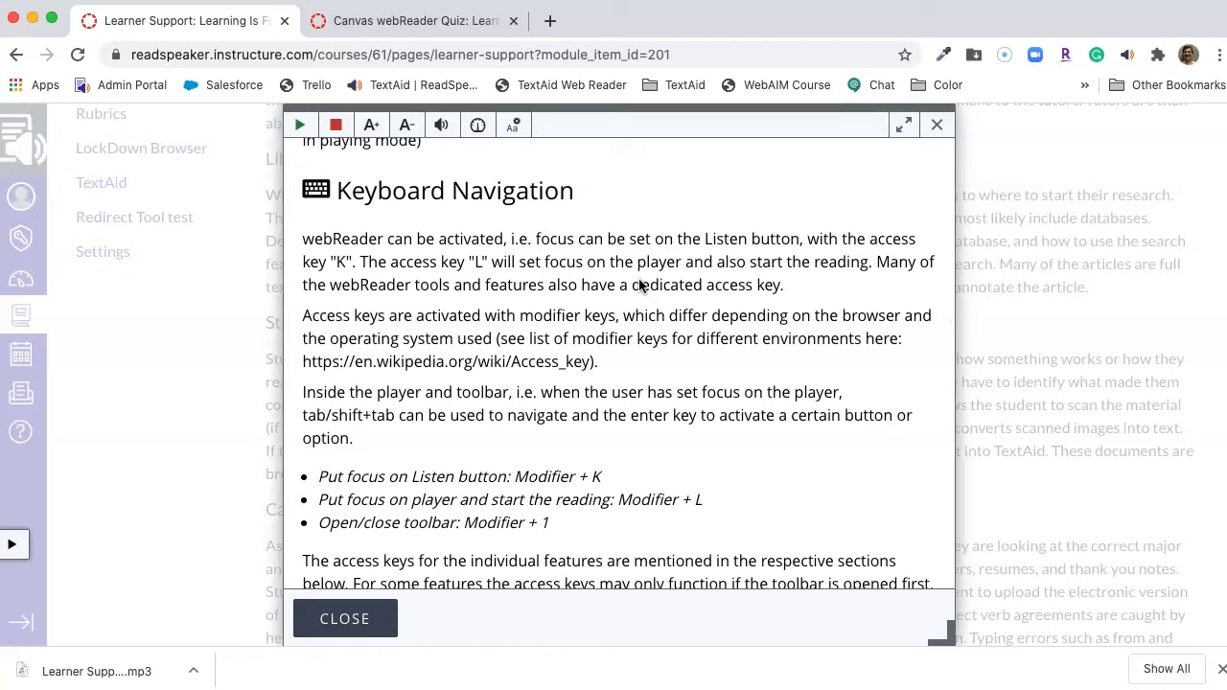
scroll(641, 286, "down", 5)
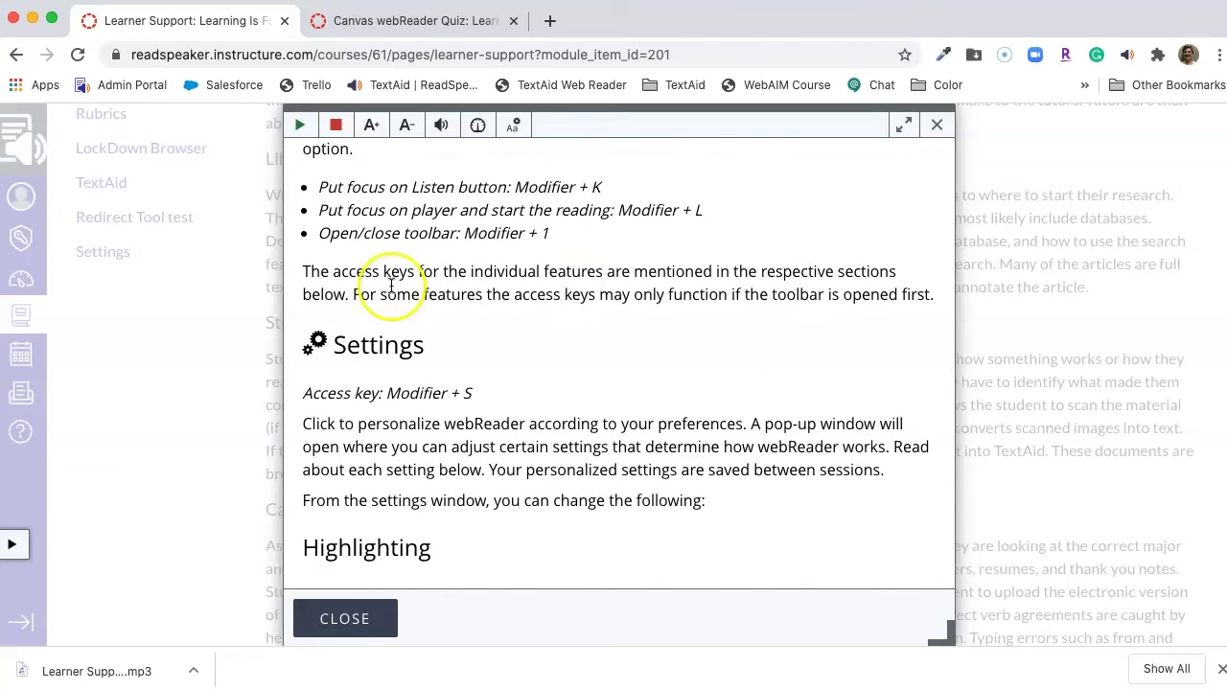
left_click_drag(326, 345, 347, 345)
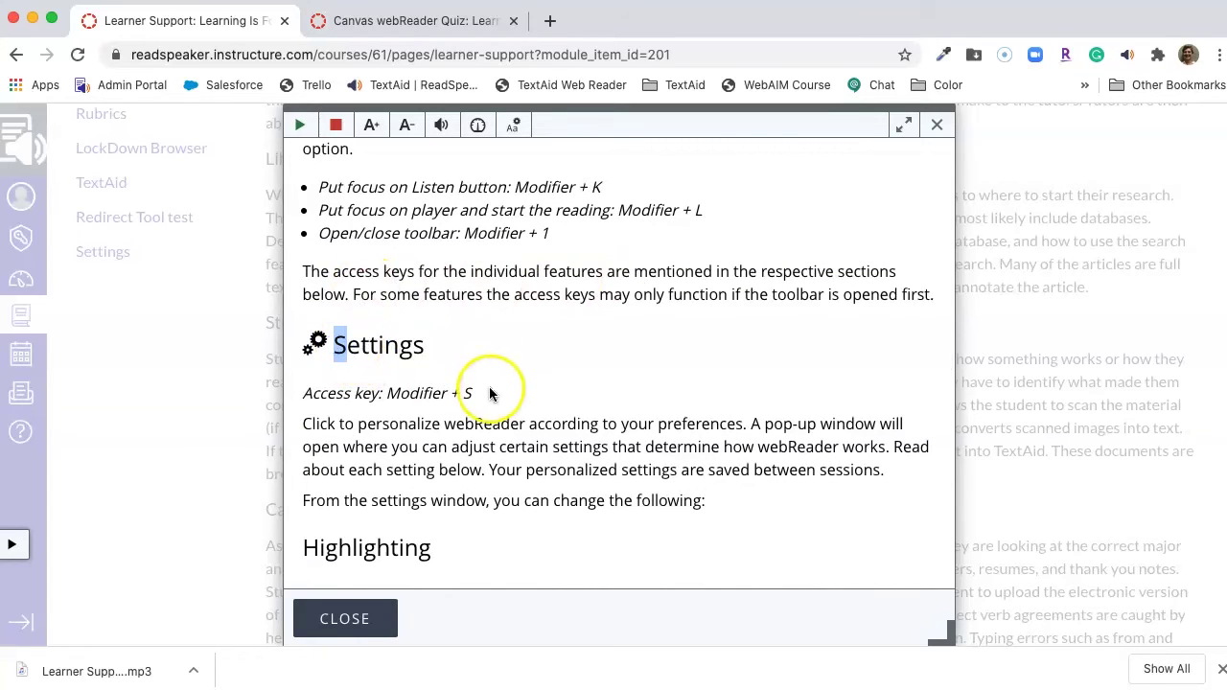
left_click_drag(491, 393, 387, 393)
- Highlight the Reading Language (Modifier + R) and Read on Hover (Modifier + H) access keys
scroll(591, 412, "down", 15)
scroll(591, 413, "down", 10)
left_click(508, 350)
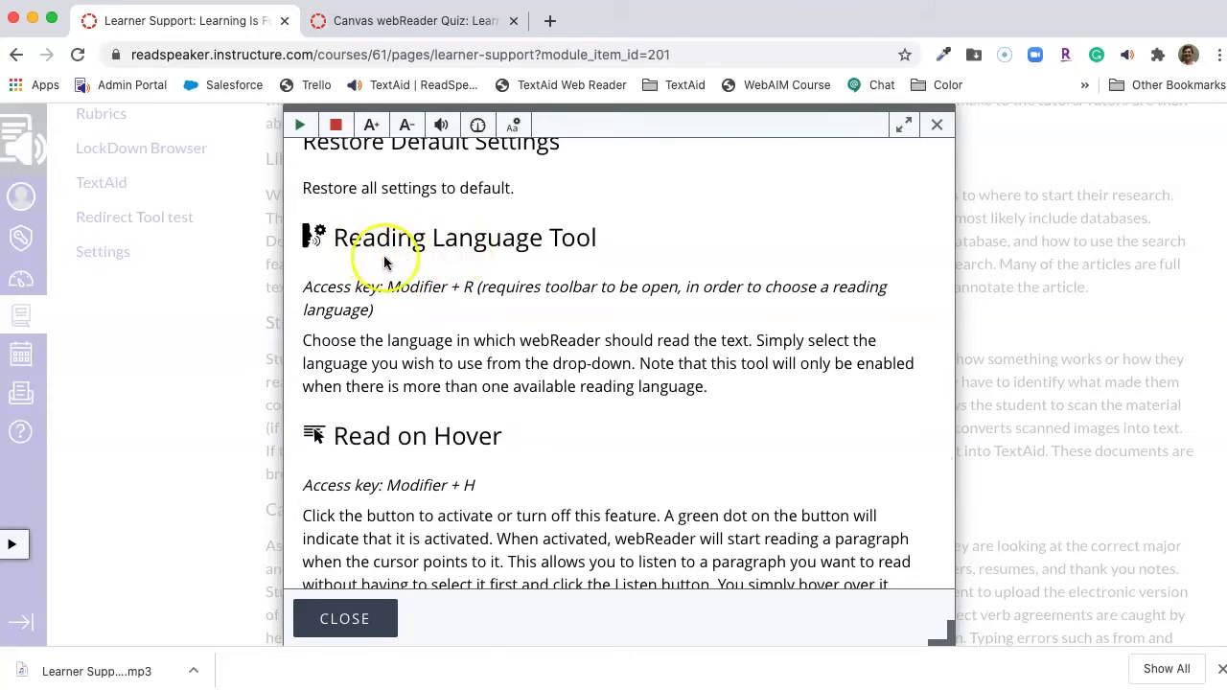
left_click(350, 238)
left_click_drag(350, 239, 335, 239)
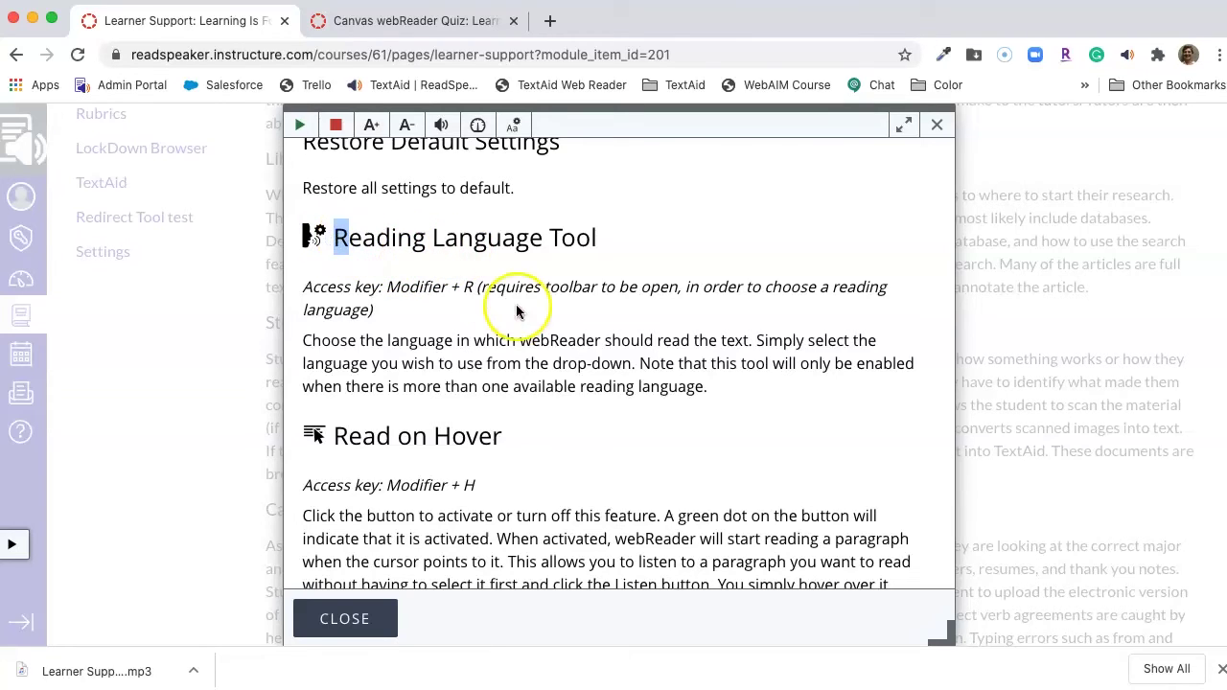
left_click_drag(476, 287, 387, 287)
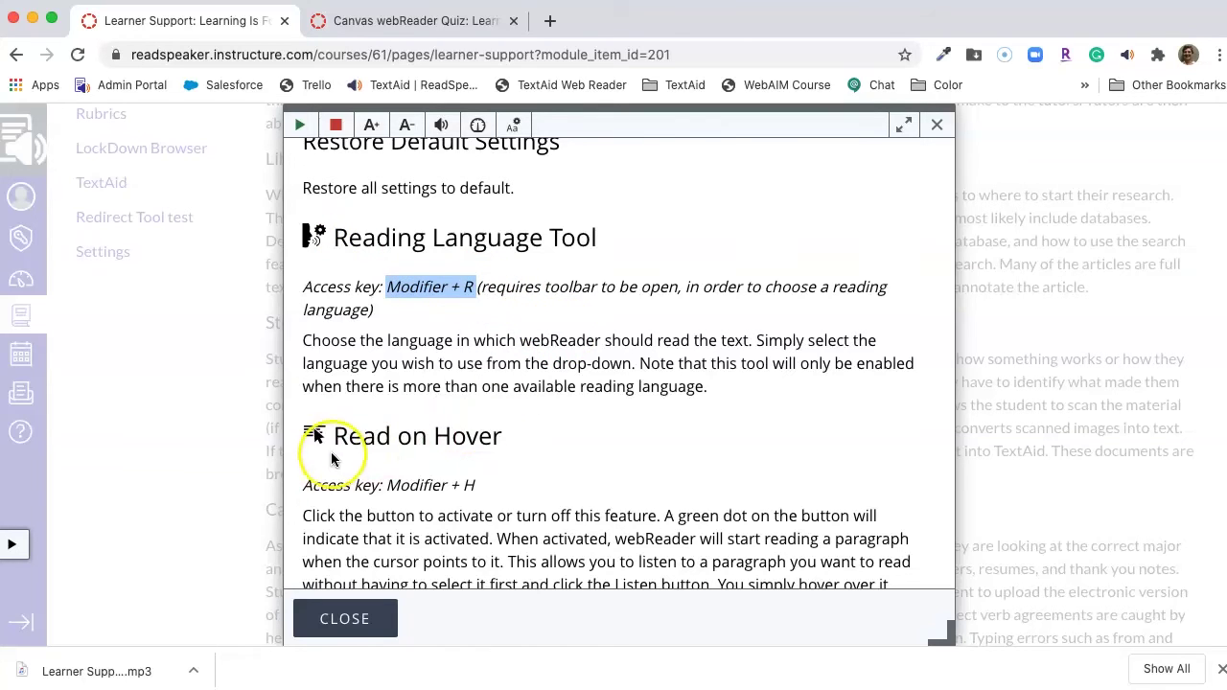
left_click_drag(349, 437, 337, 435)
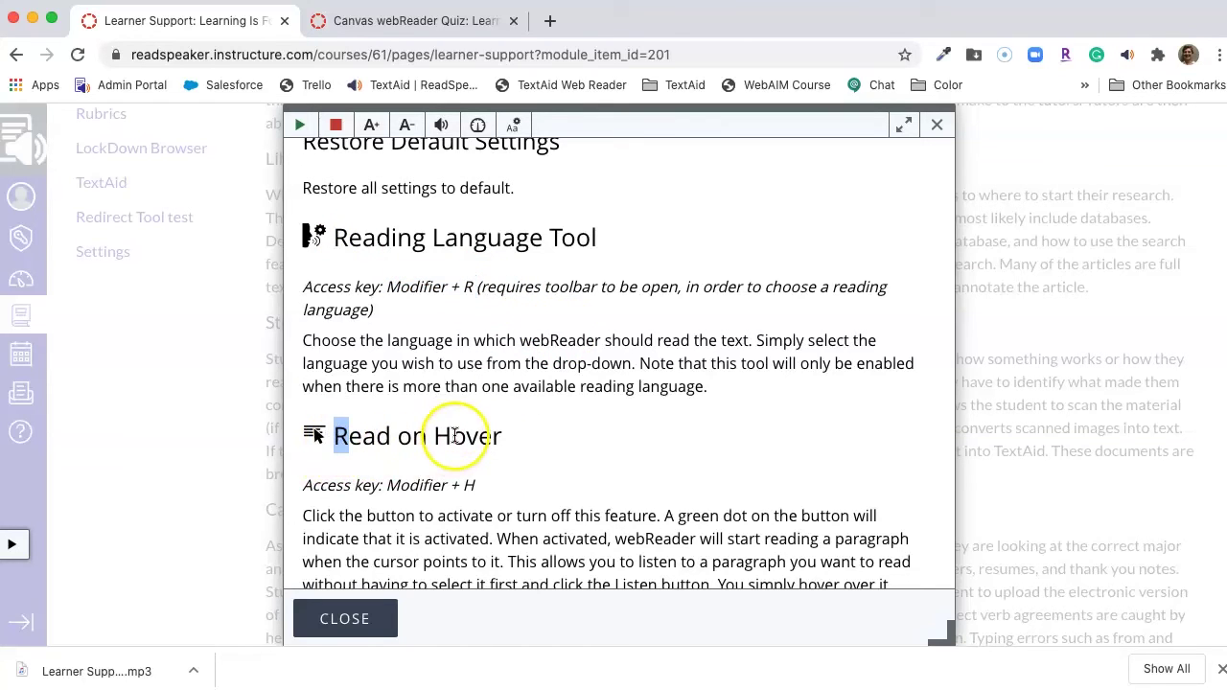
left_click_drag(451, 437, 435, 436)
left_click_drag(477, 485, 387, 485)
- Highlight the Text Mode heading and its Modifier + V access key
scroll(540, 473, "down", 5)
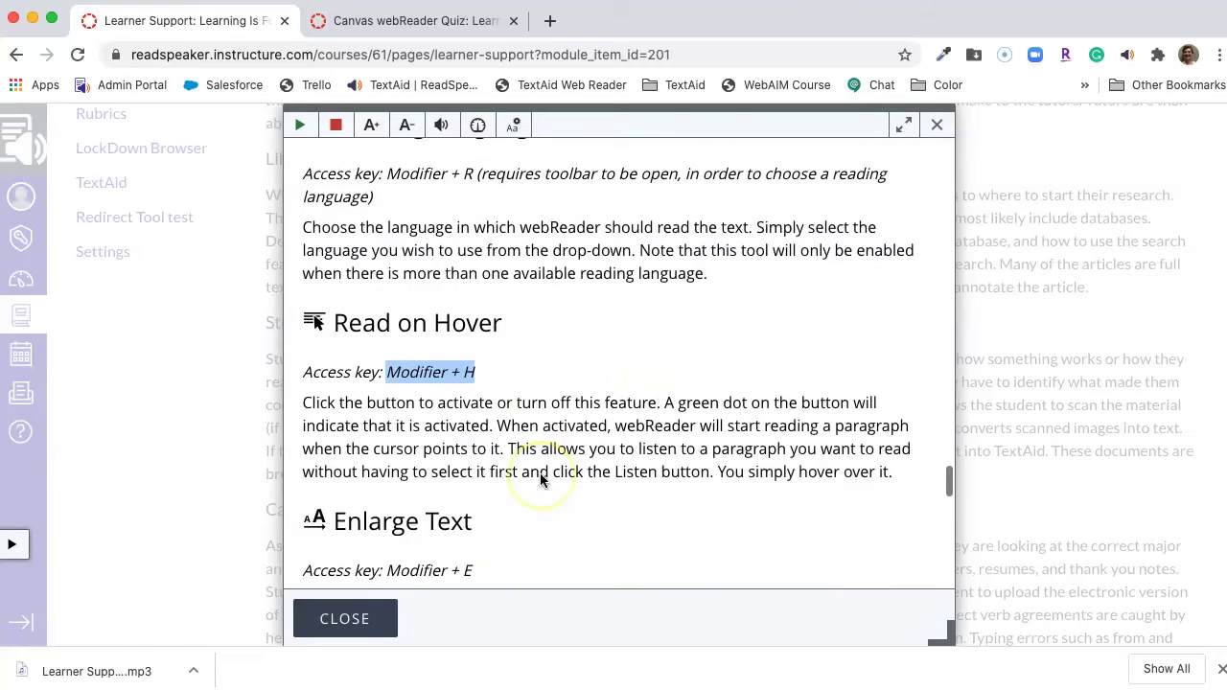
scroll(540, 472, "down", 3)
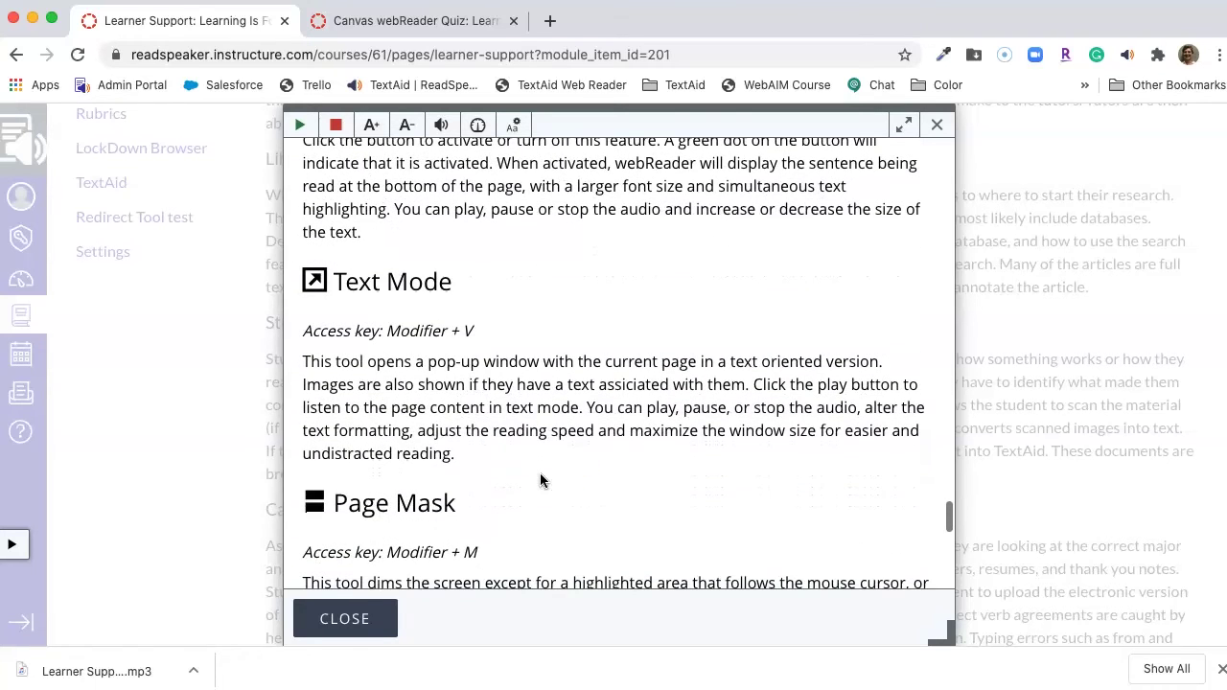
left_click(407, 281)
left_click_drag(407, 281, 389, 280)
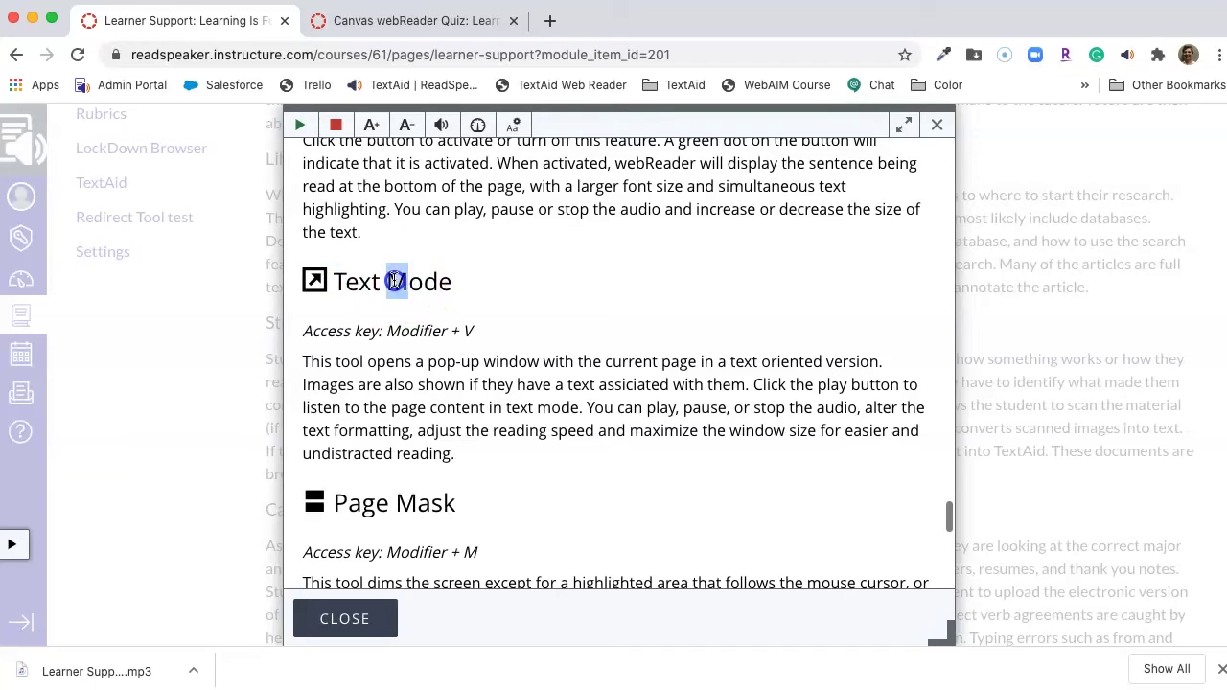
left_click(501, 320)
left_click_drag(475, 331, 386, 329)
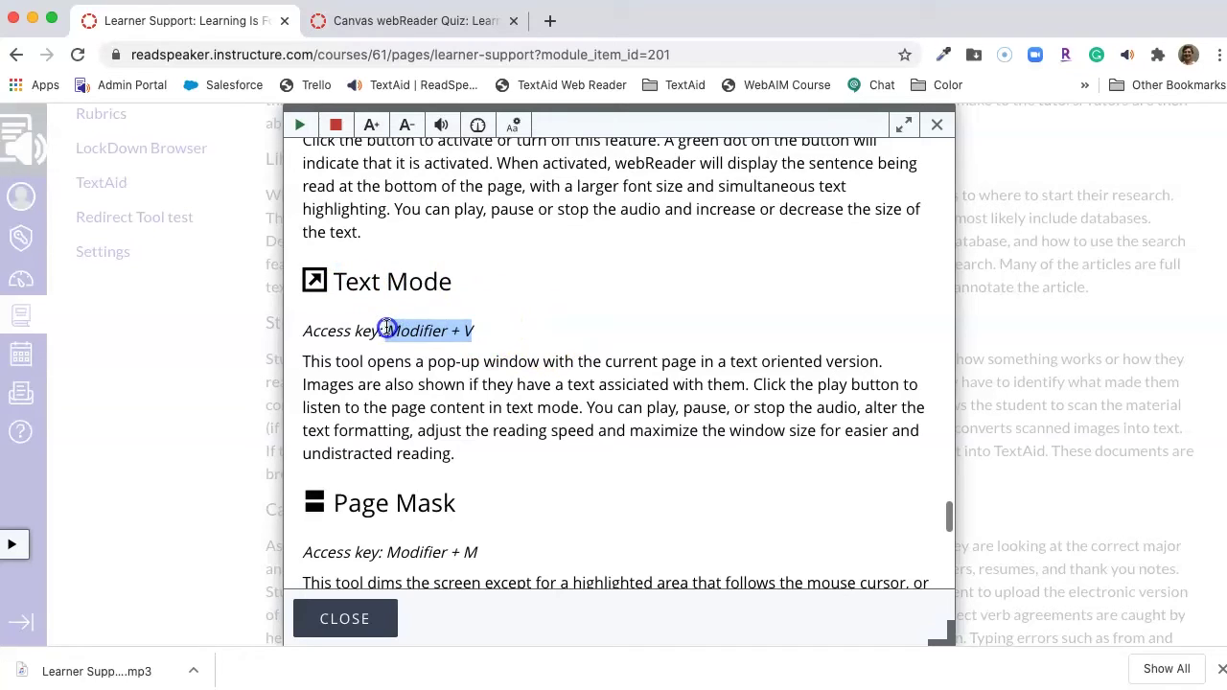
- Close the help guide and look up 'benefit' from the Study Groups paragraph in the dictionary
left_click(358, 621)
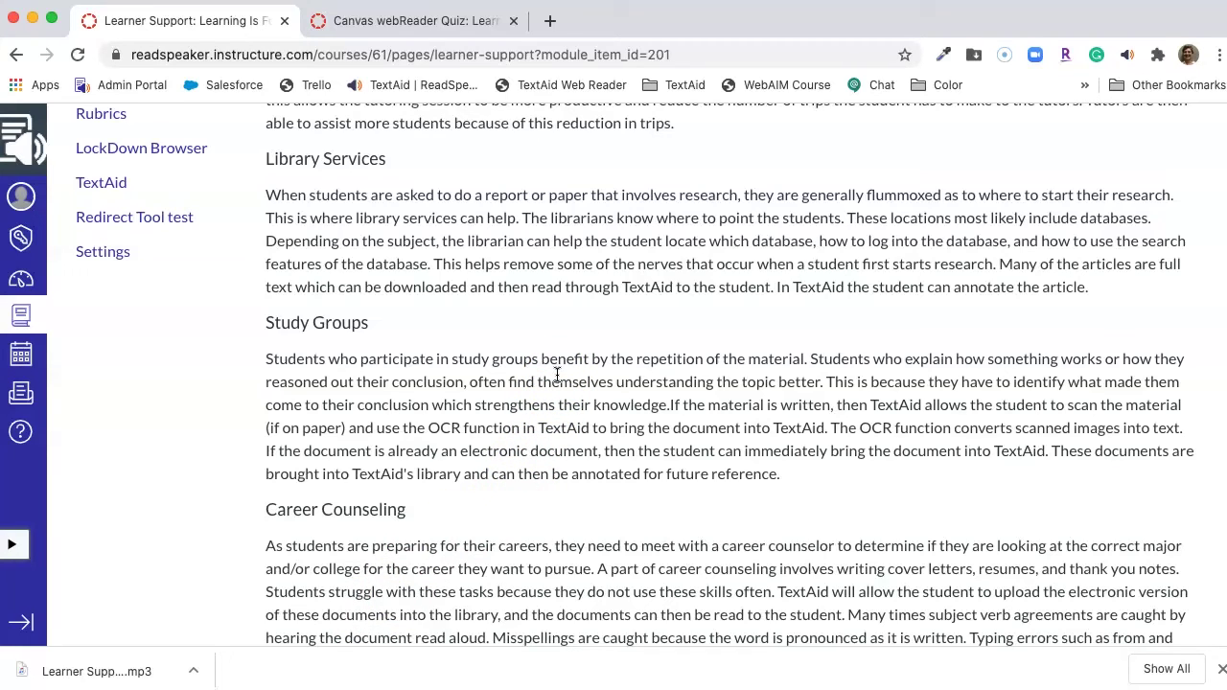
left_click_drag(543, 358, 589, 359)
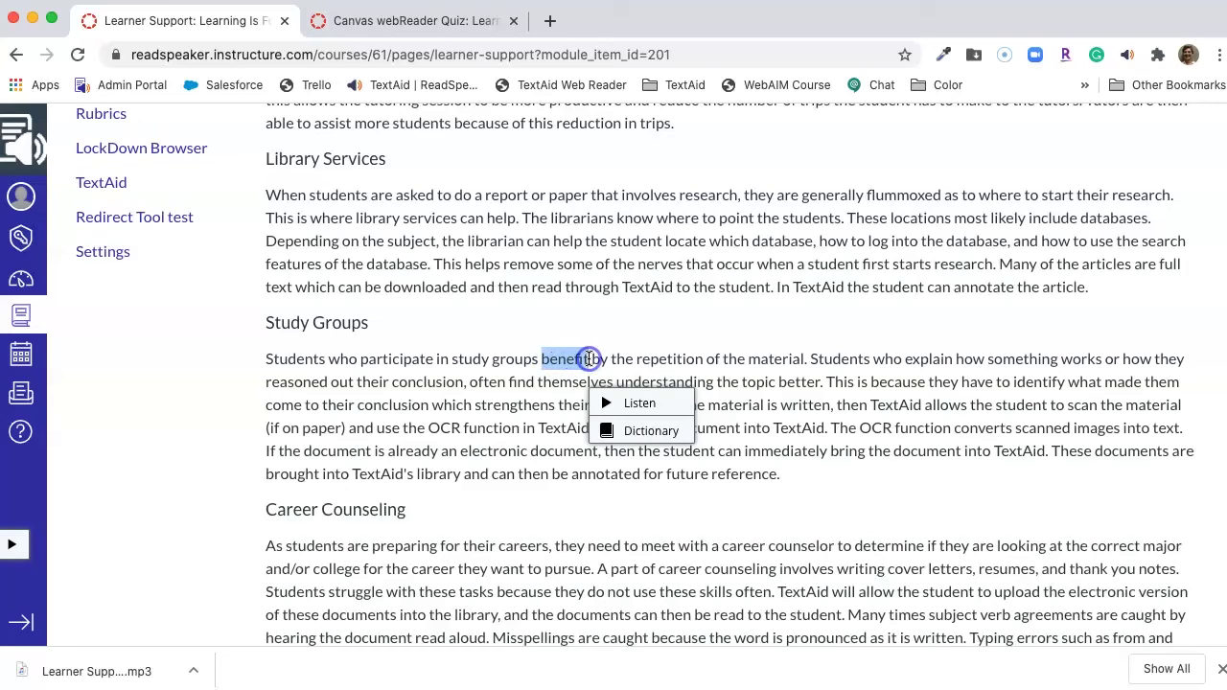
left_click(668, 432)
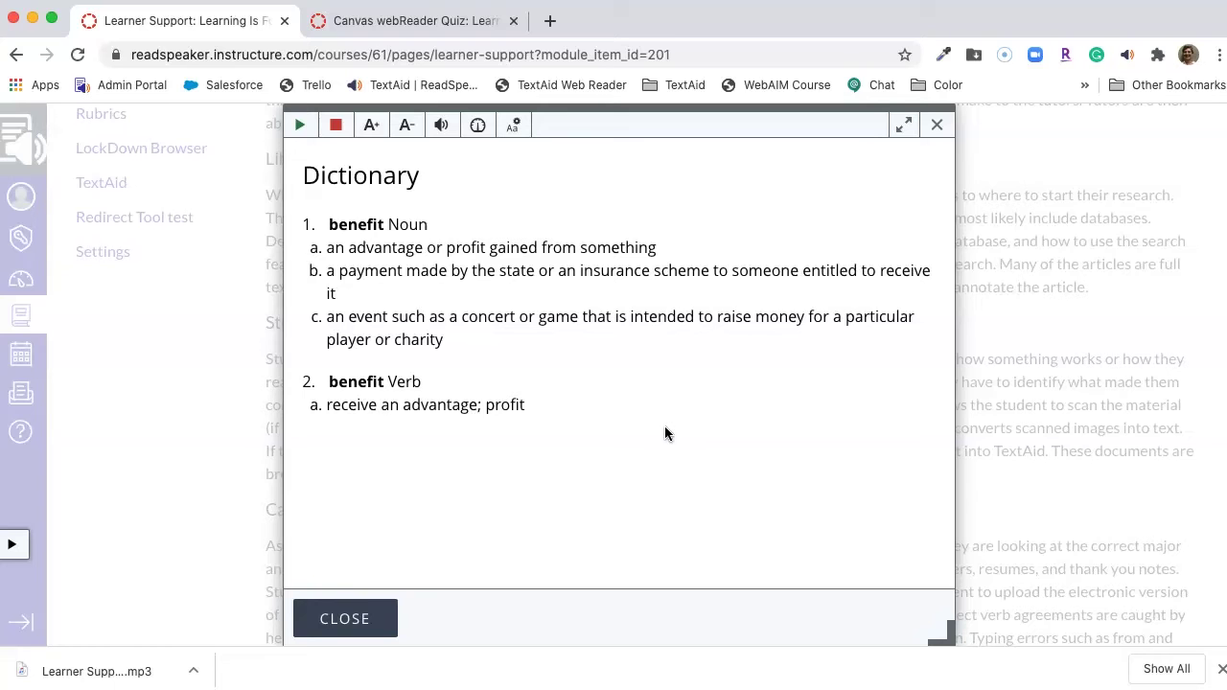
- Close the failed lookup and look up 'helps' from the Library Services paragraph in the dictionary
left_click(349, 618)
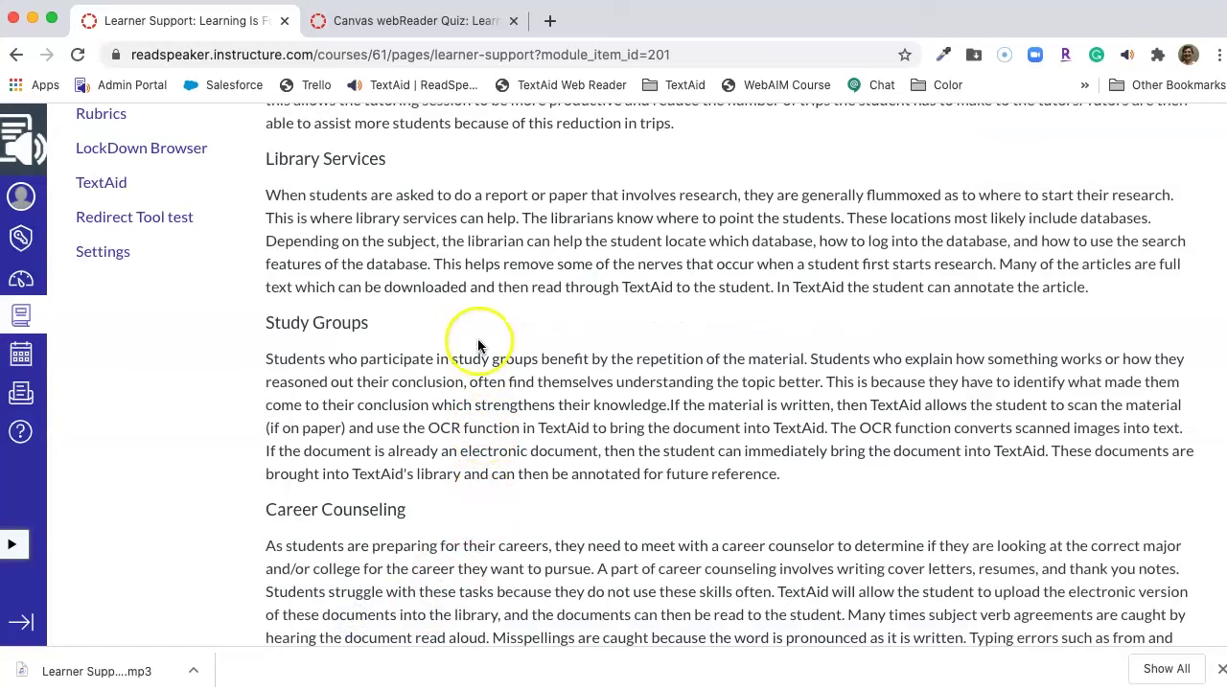
left_click(468, 264)
left_click_drag(468, 264, 506, 271)
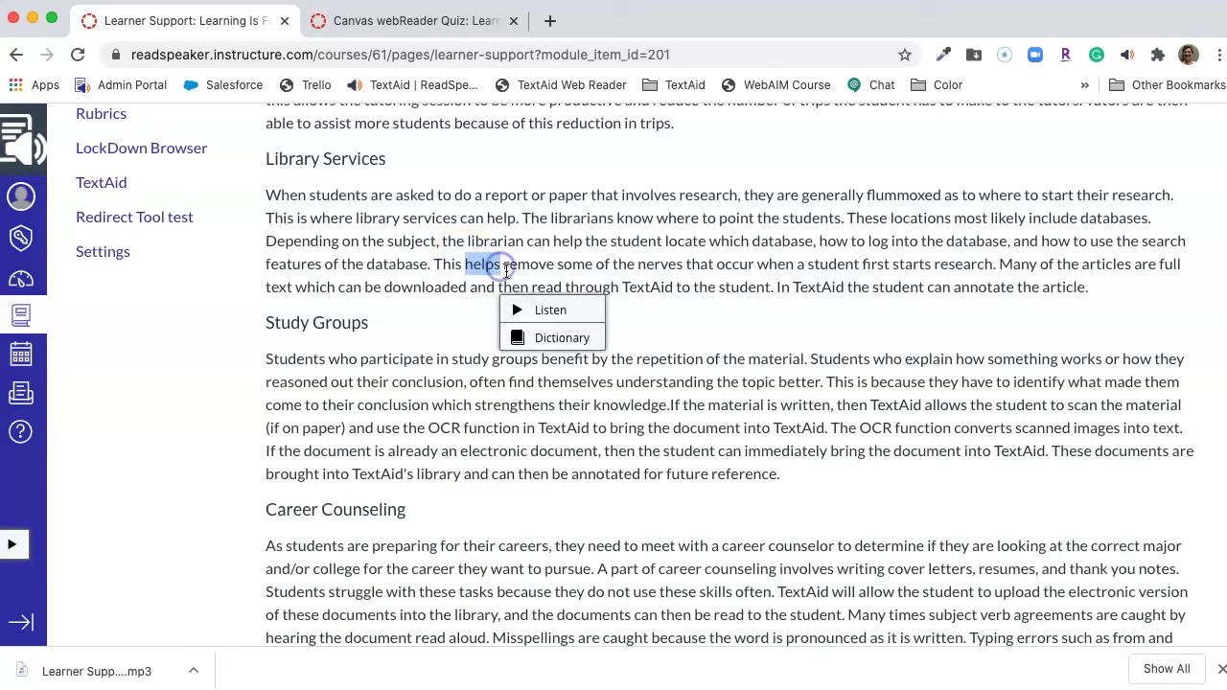
left_click(555, 337)
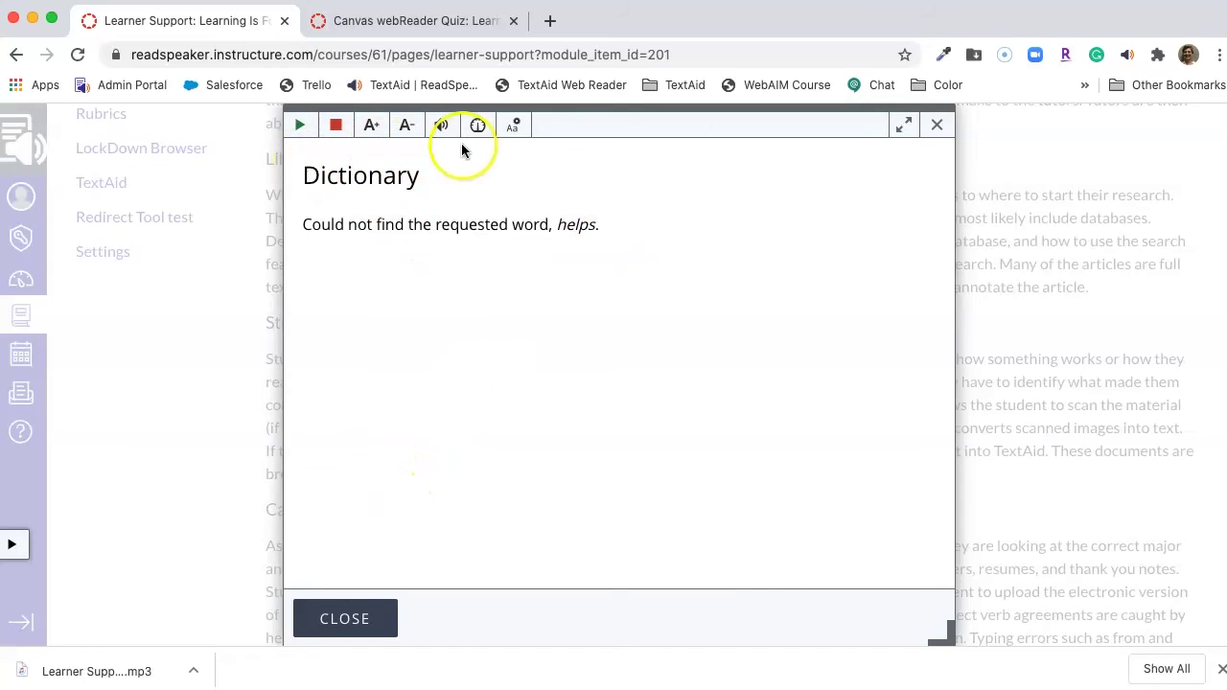
- Retry the dictionary lookup of 'helps', read the definition of help, and close it
left_click(345, 622)
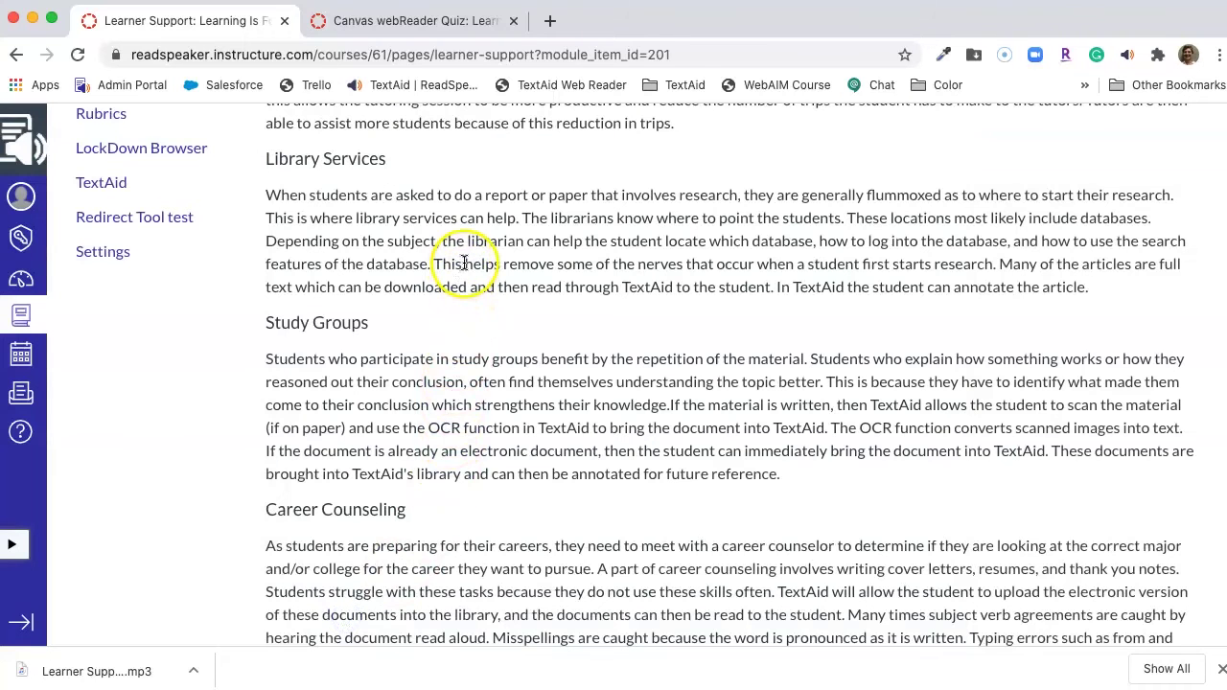
left_click_drag(465, 264, 496, 267)
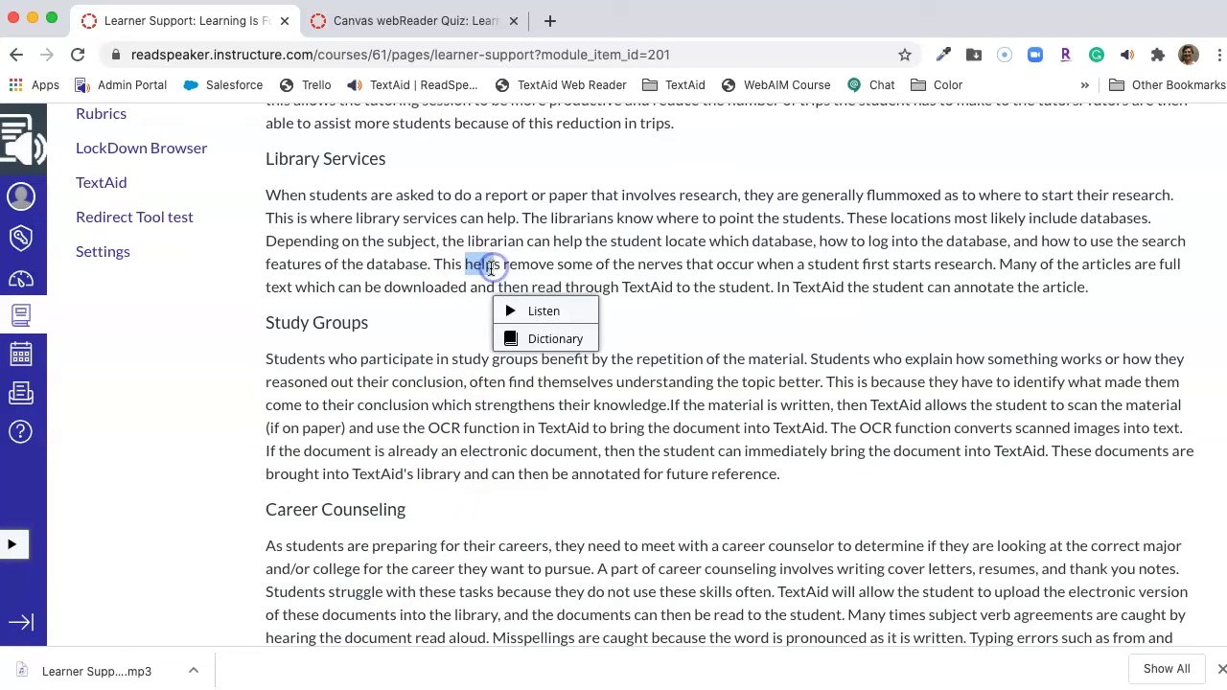
left_click(535, 340)
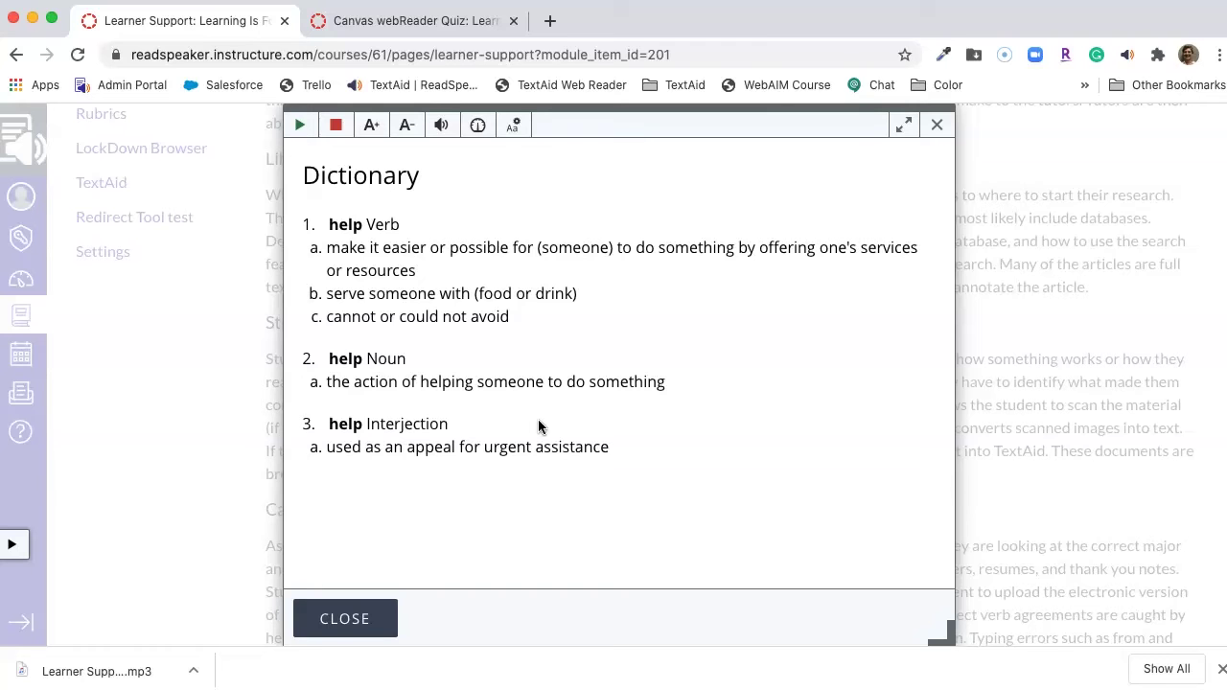
left_click(331, 617)
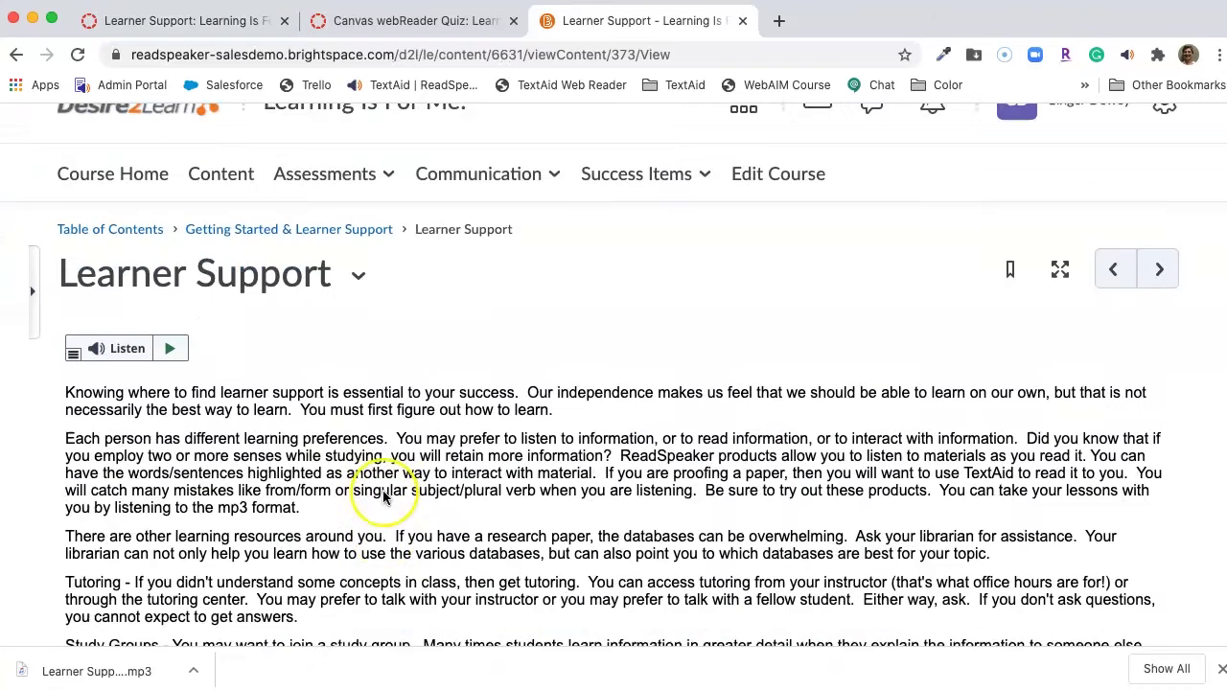
- Translate 'different learning preferences' into Spanish as 'diferentes preferencias de aprendizaje'
scroll(384, 496, "down", 1)
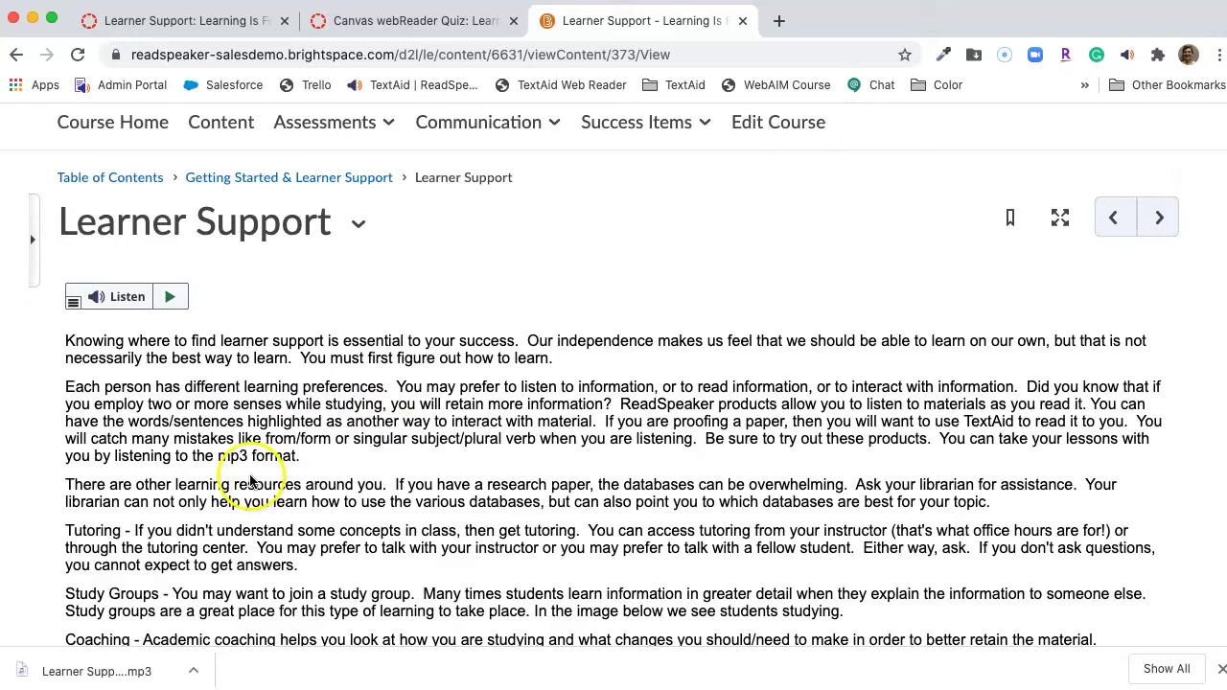
left_click_drag(186, 387, 384, 388)
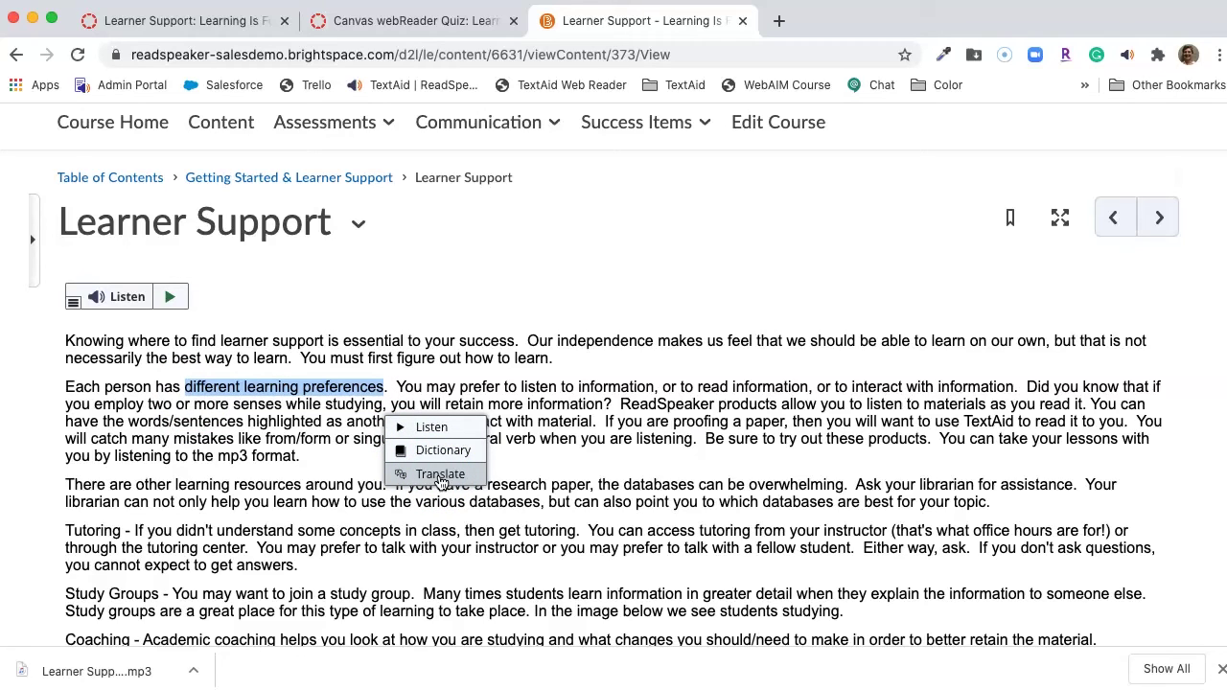
left_click(440, 477)
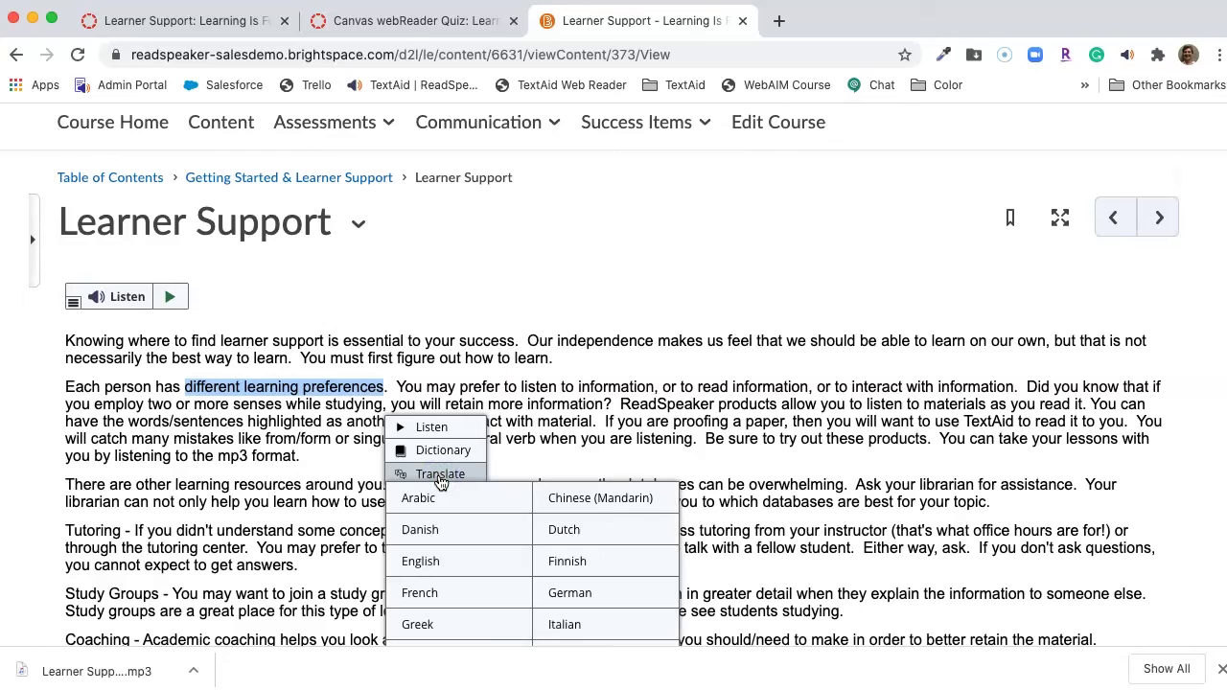
scroll(440, 483, "down", 5)
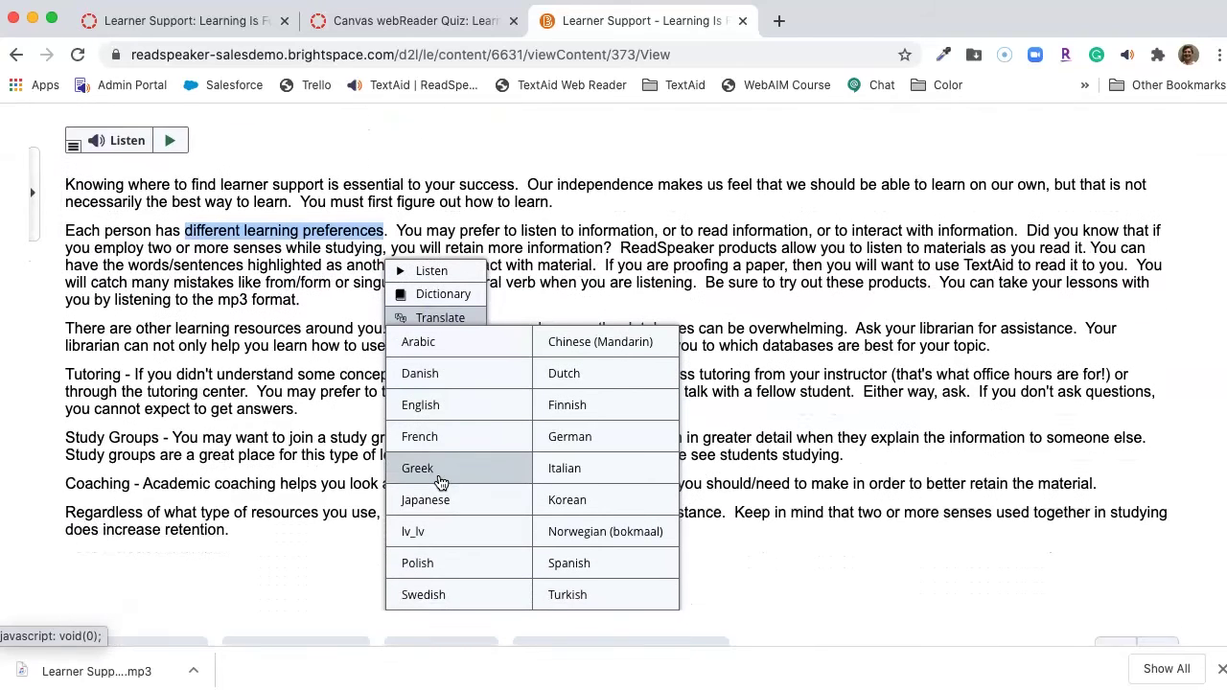
left_click(574, 515)
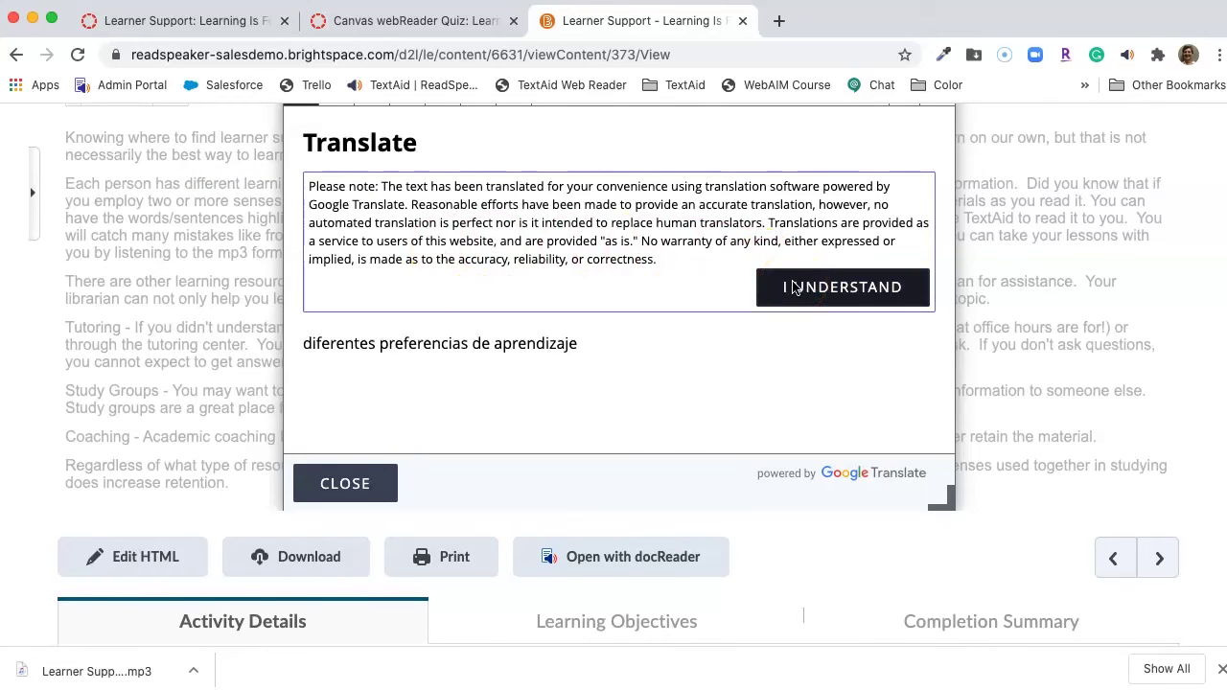
scroll(794, 288, "down", 1)
- Acknowledge the machine-translation notice and close the Spanish translation window
left_click(794, 284)
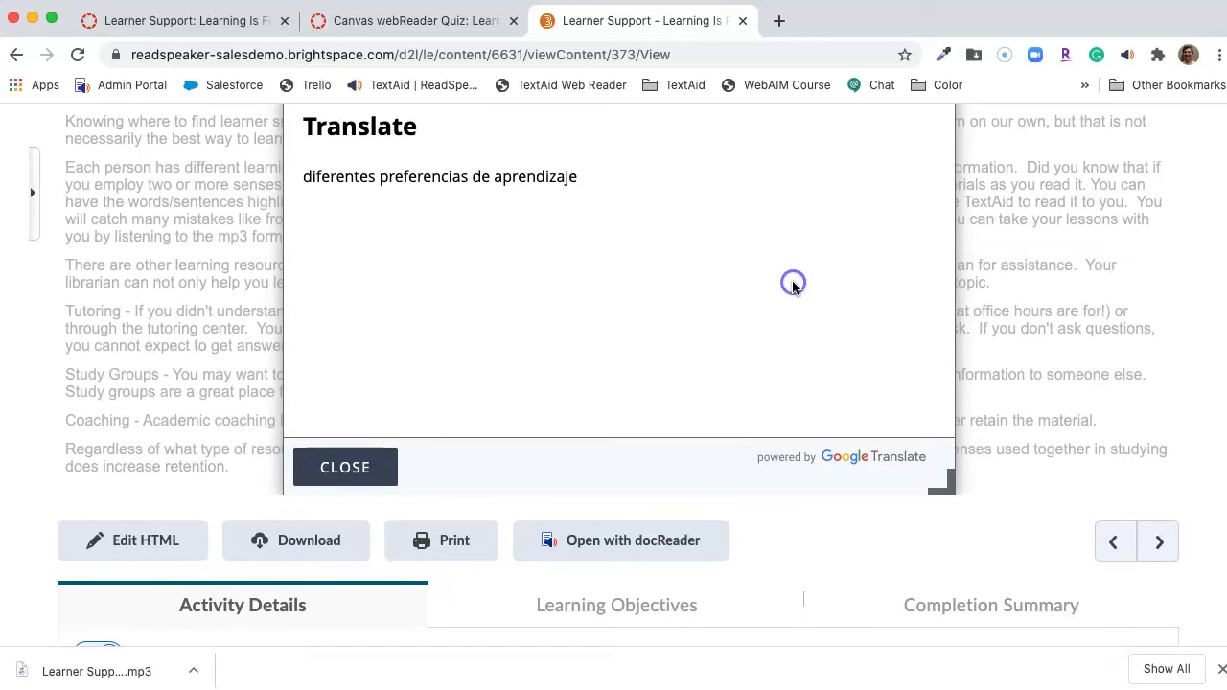
scroll(792, 280, "up", 4)
left_click(710, 260)
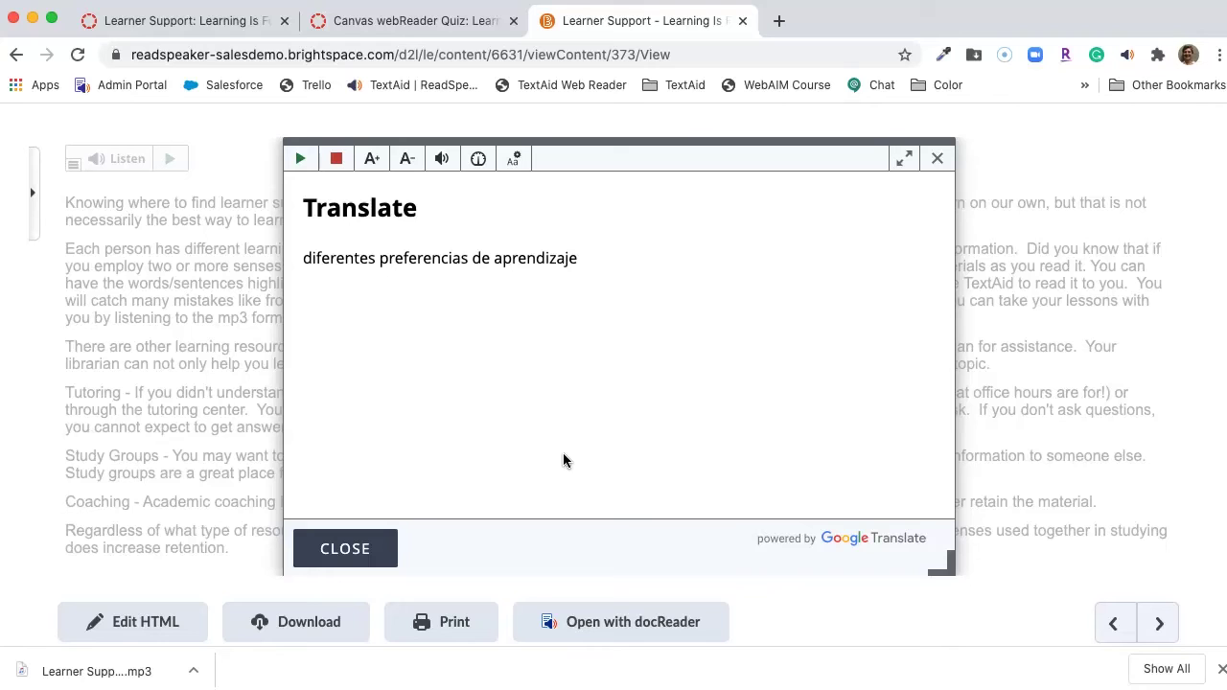
left_click(373, 550)
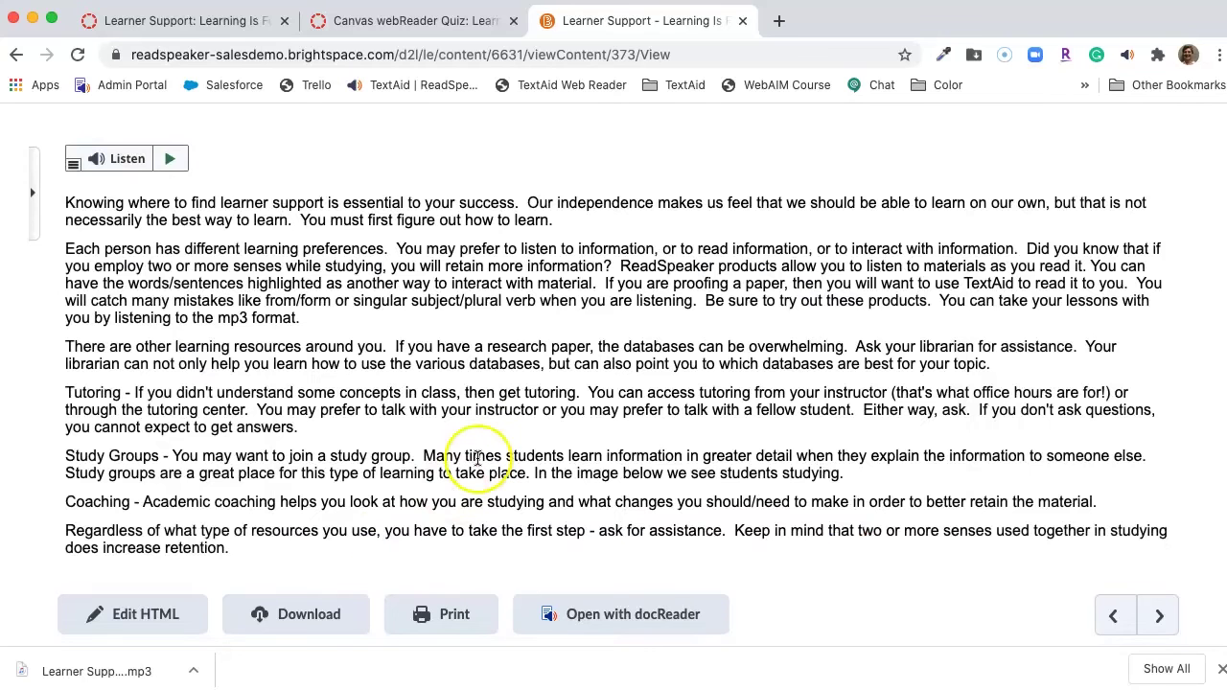
- Start the Canvas webReader Quiz and select Question 1 with its answer choices
left_click(463, 36)
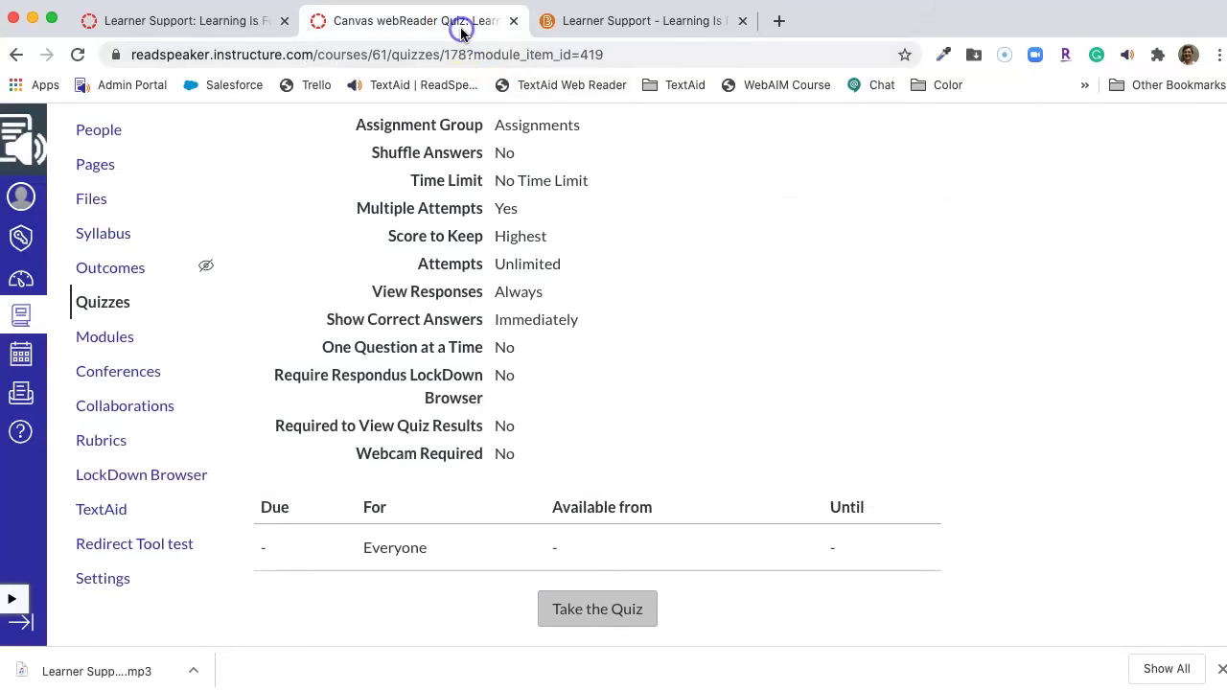
left_click(632, 612)
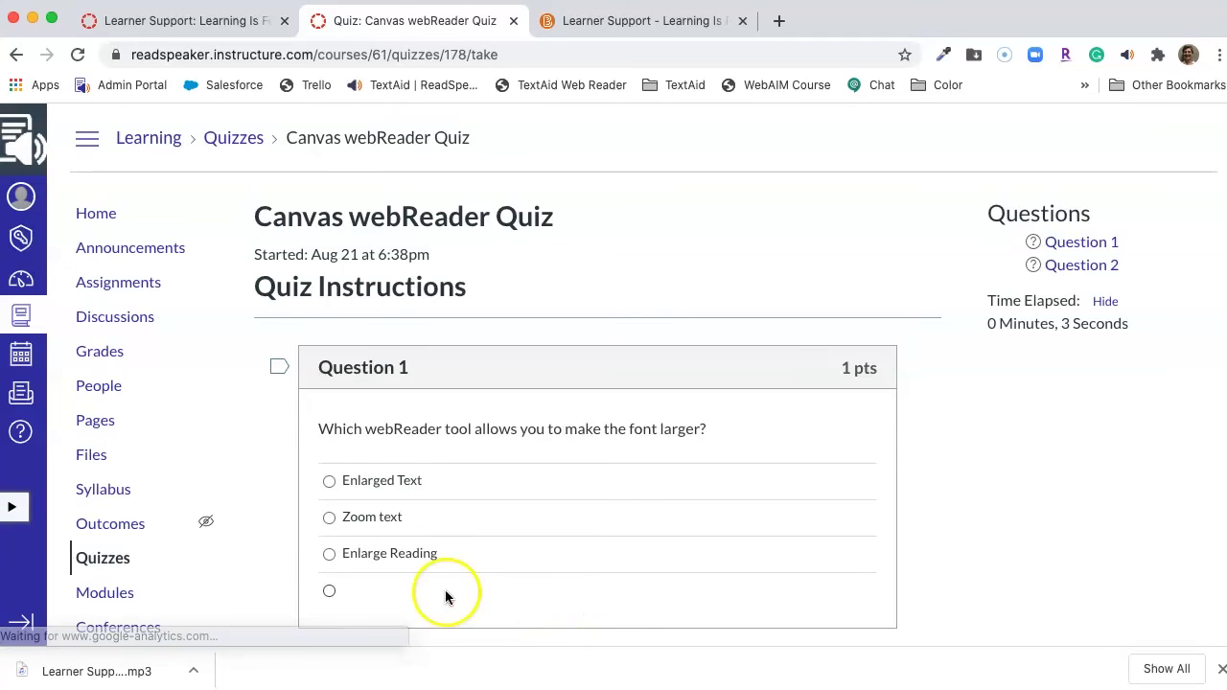
left_click(19, 510)
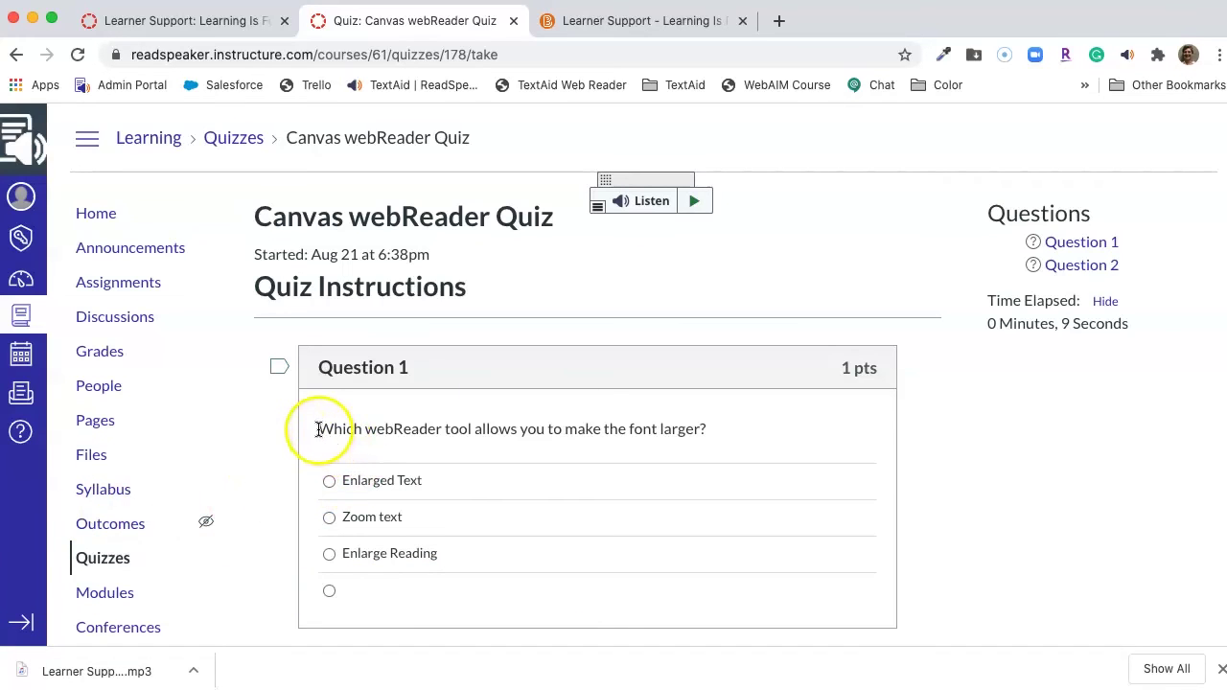
left_click_drag(319, 429, 444, 561)
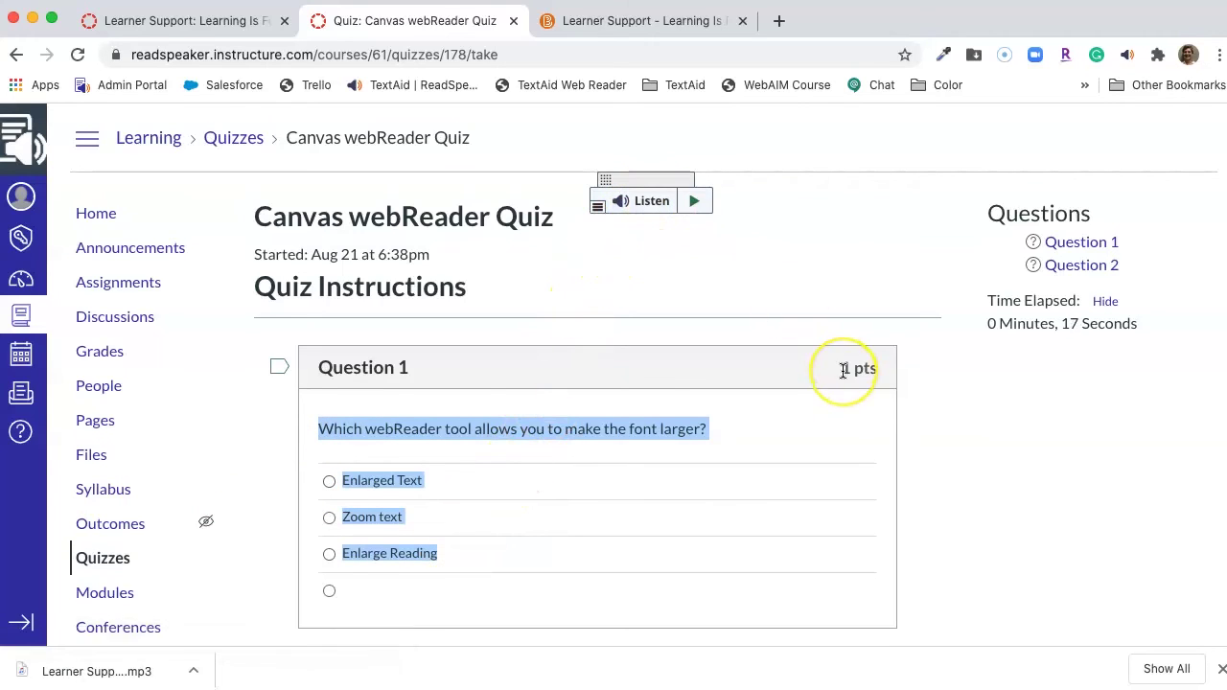
scroll(843, 370, "down", 5)
scroll(843, 370, "up", 5)
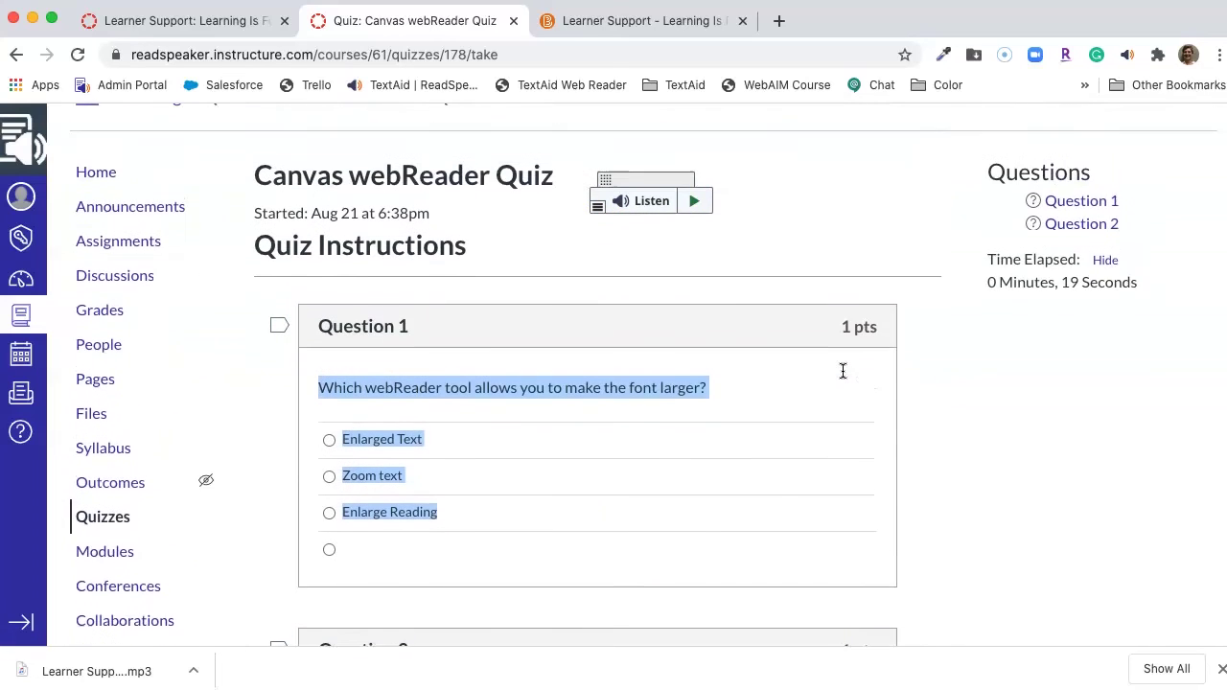
scroll(843, 370, "up", 1)
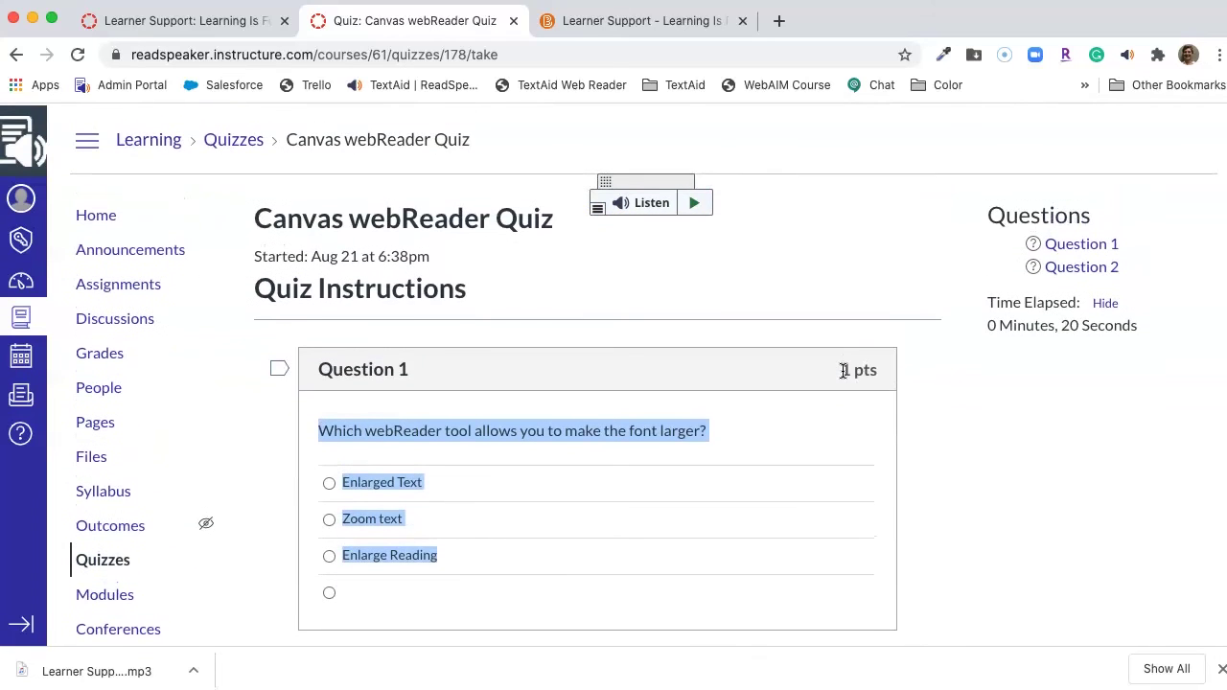
- Have Question 1 and its answer choices read aloud, pausing, resuming, then pausing again
left_click(644, 205)
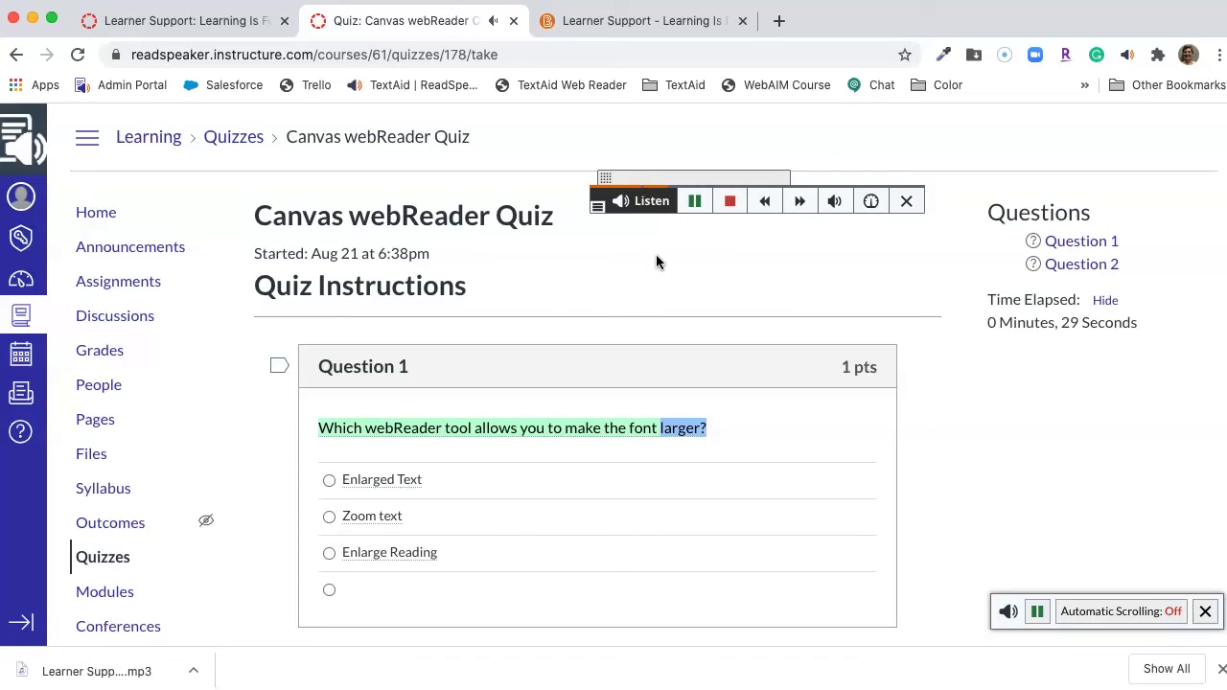
left_click(712, 200)
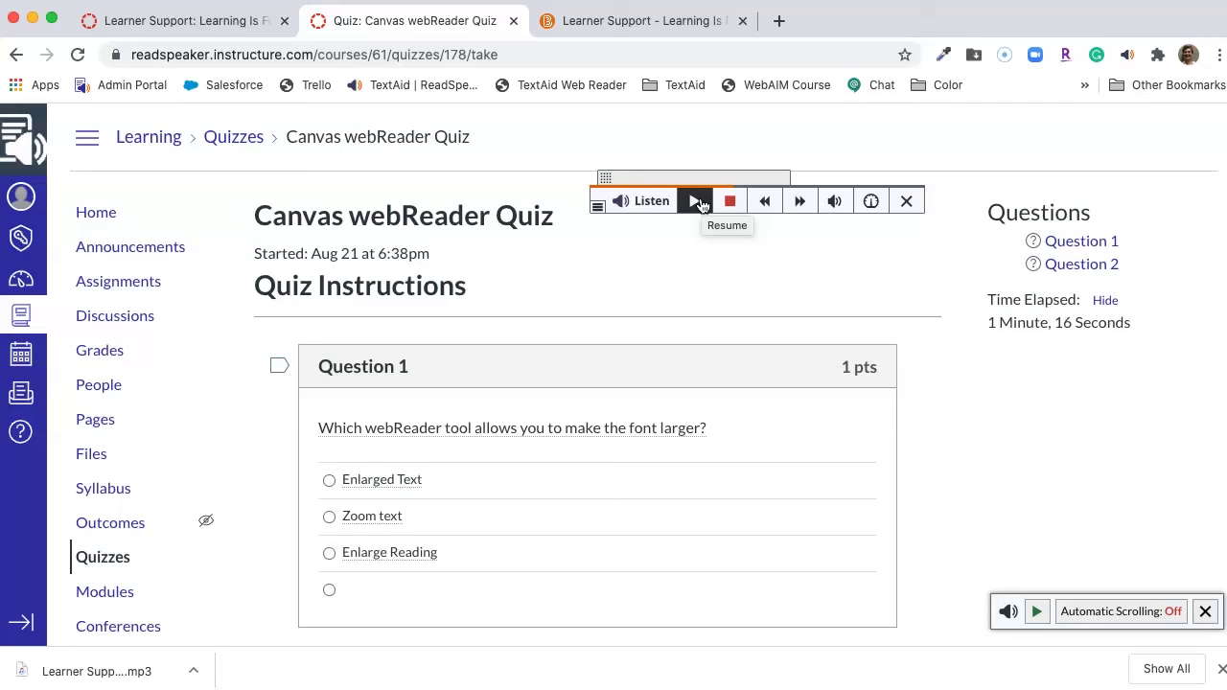
left_click(697, 201)
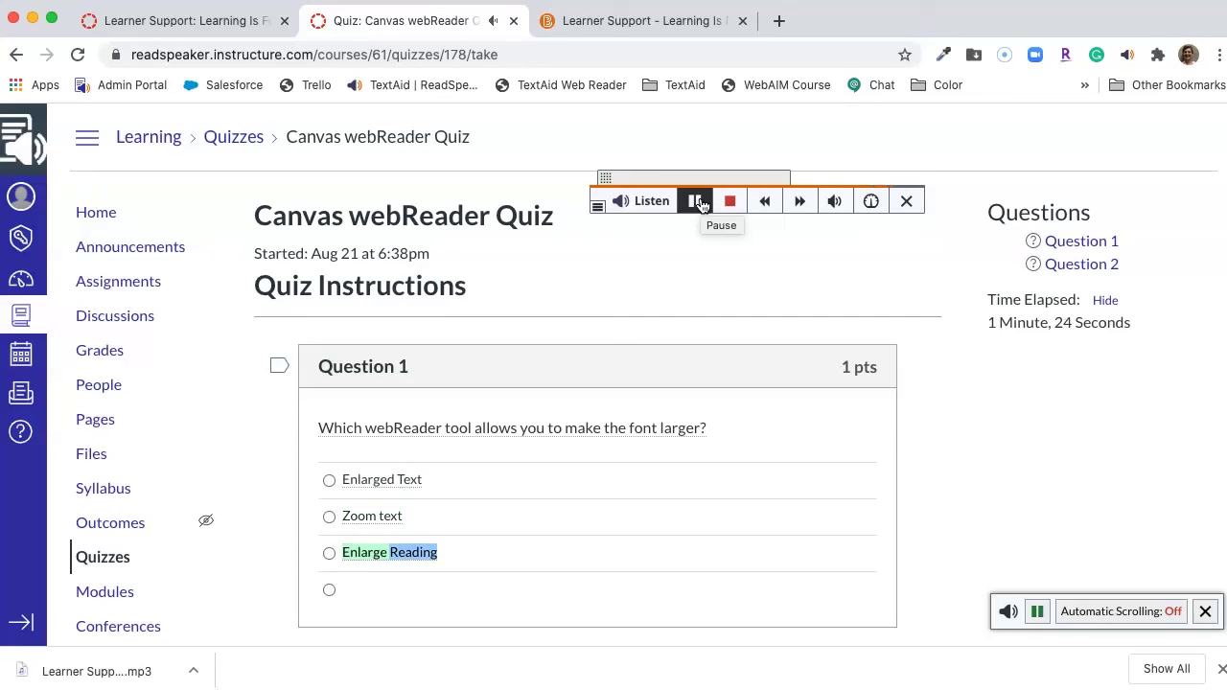
left_click(698, 201)
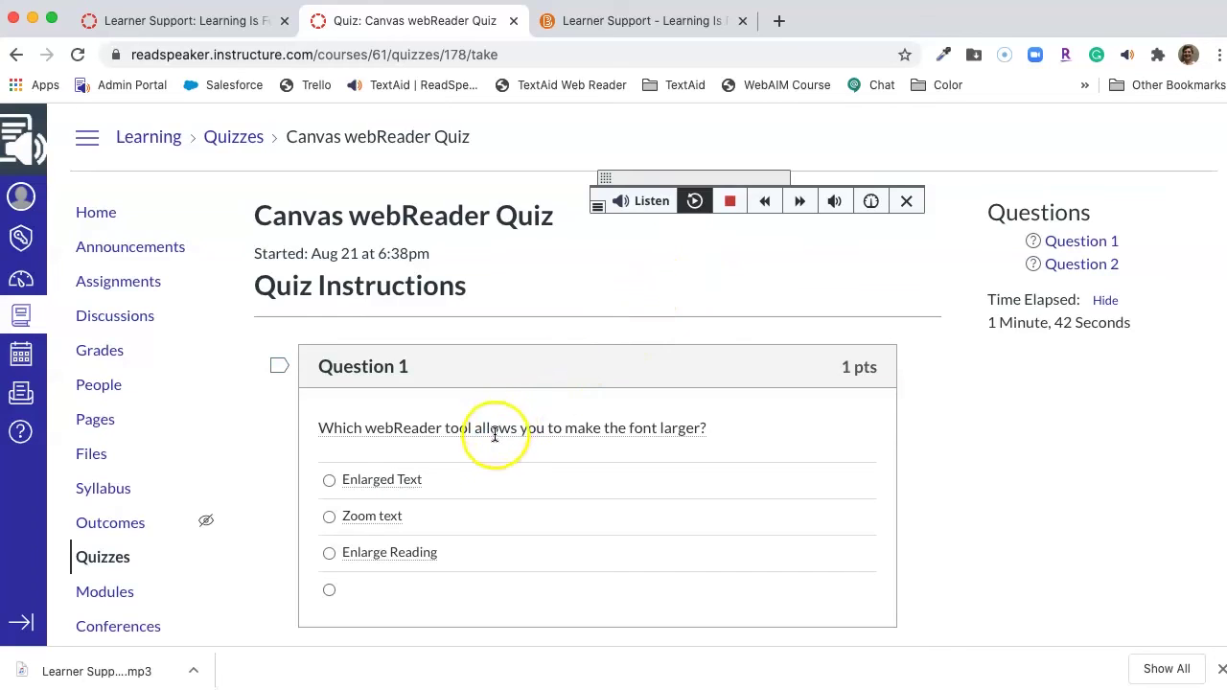
- Answer Question 1 with Enlarged Text
left_click(330, 481)
scroll(546, 505, "down", 5)
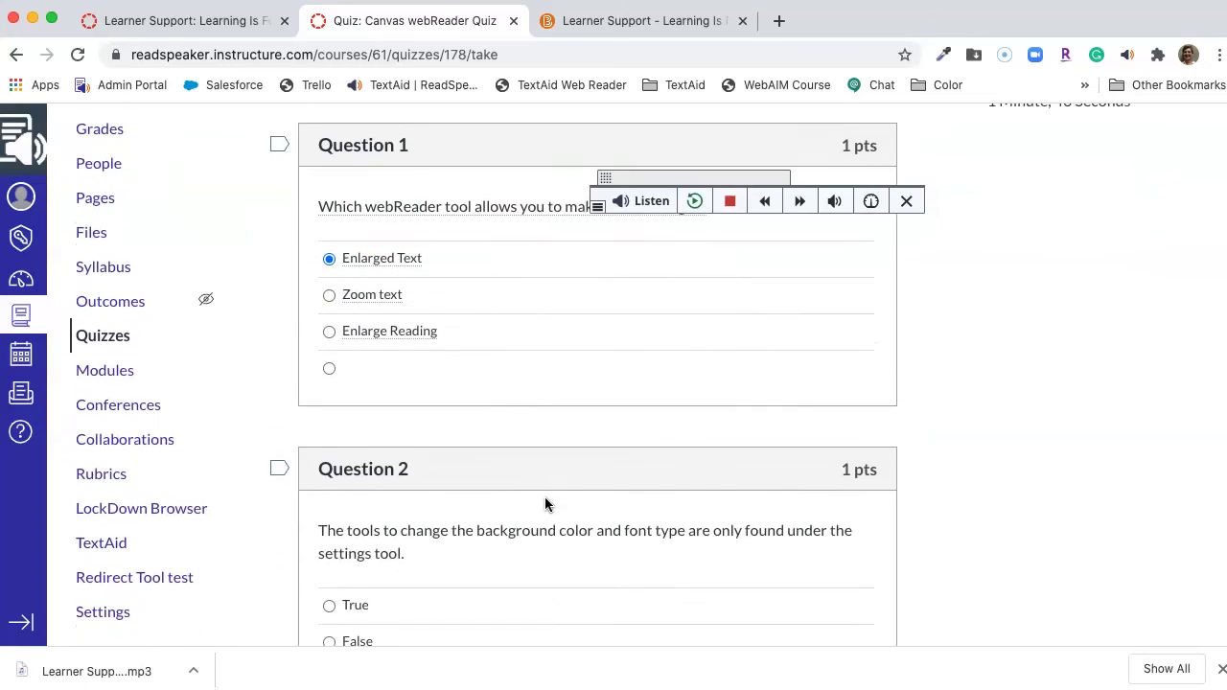
scroll(546, 505, "down", 1)
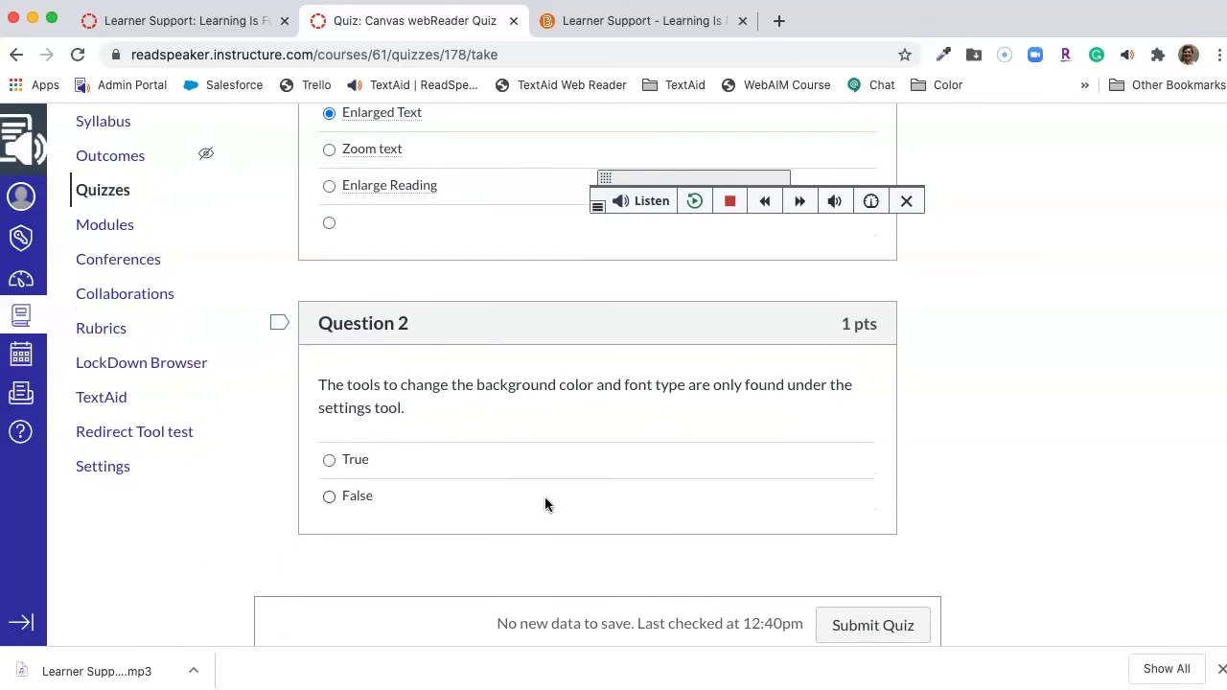
- Have Question 2 and its True/False options read aloud, then answer False
left_click_drag(321, 383, 400, 504)
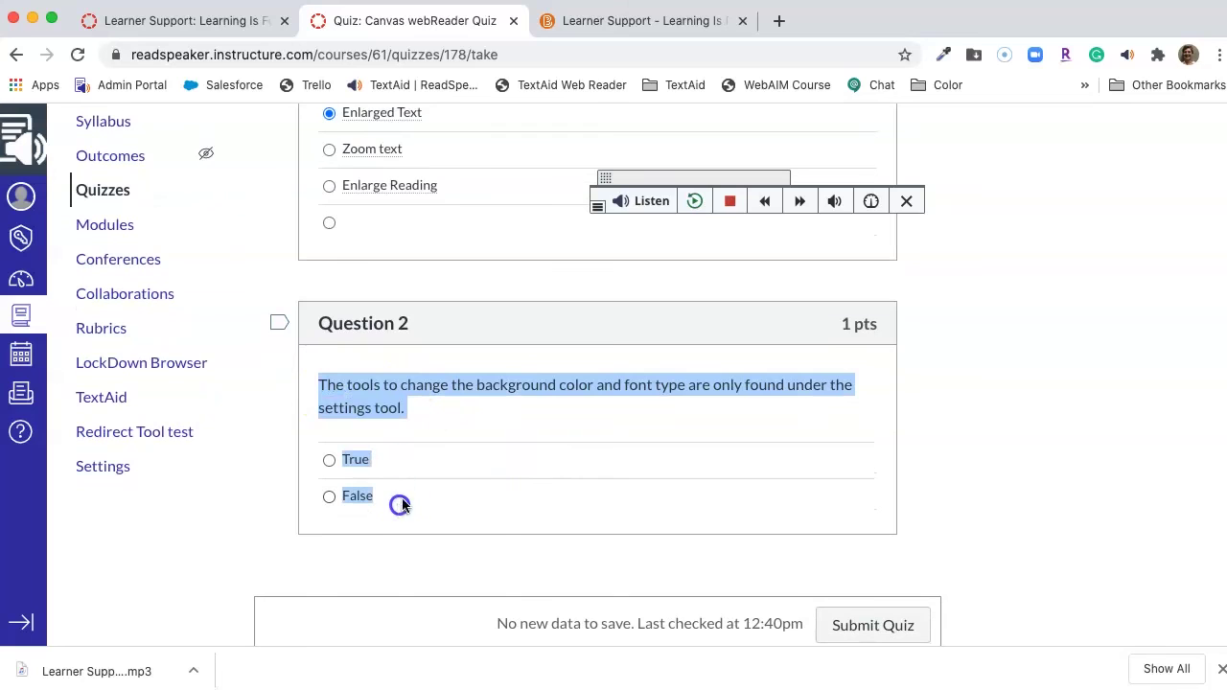
left_click(646, 203)
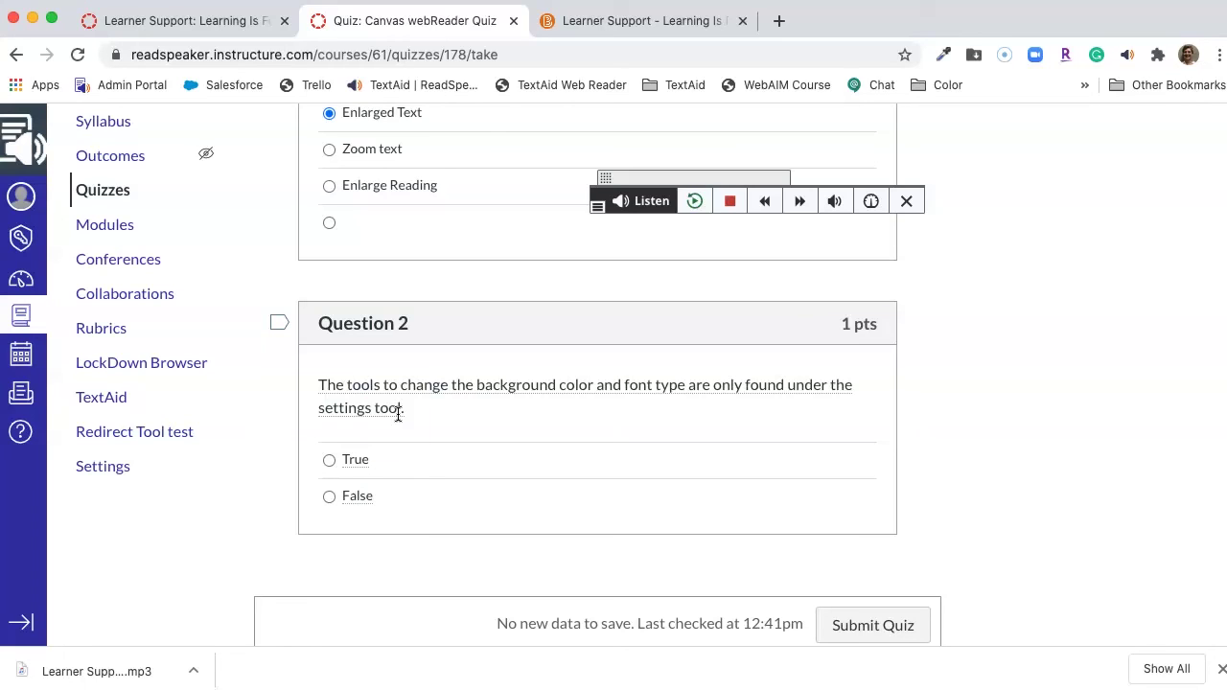
left_click(329, 496)
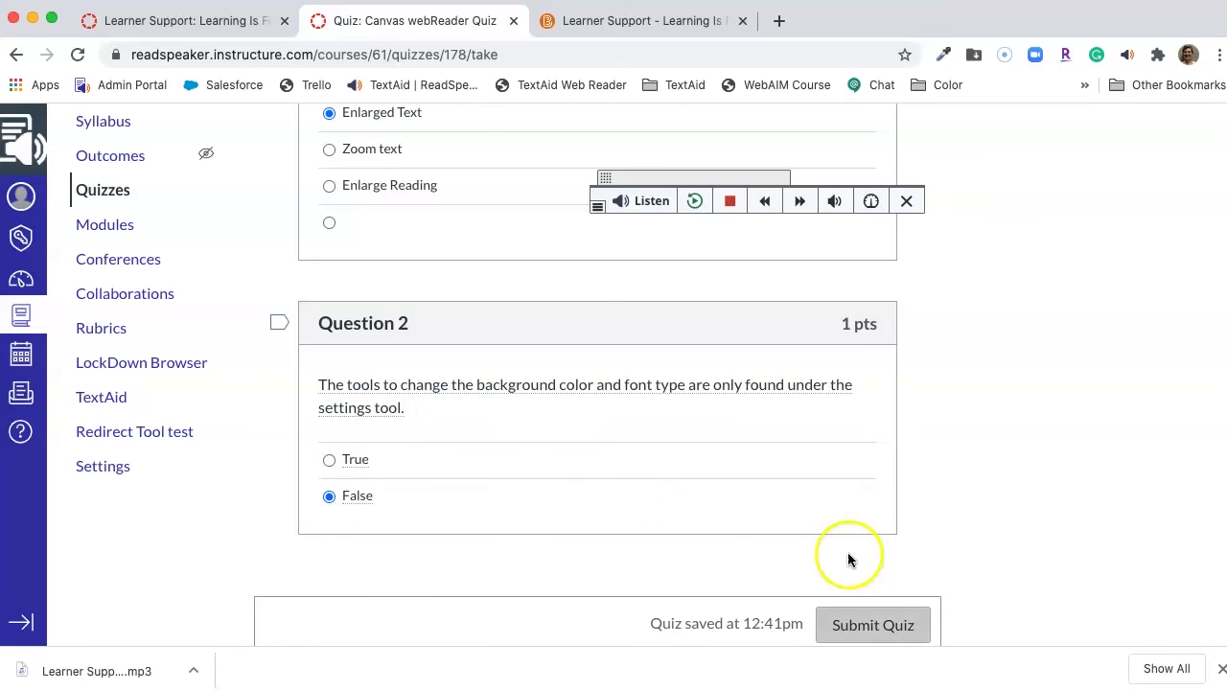
- Submit the finished quiz with both answers recorded
left_click(890, 626)
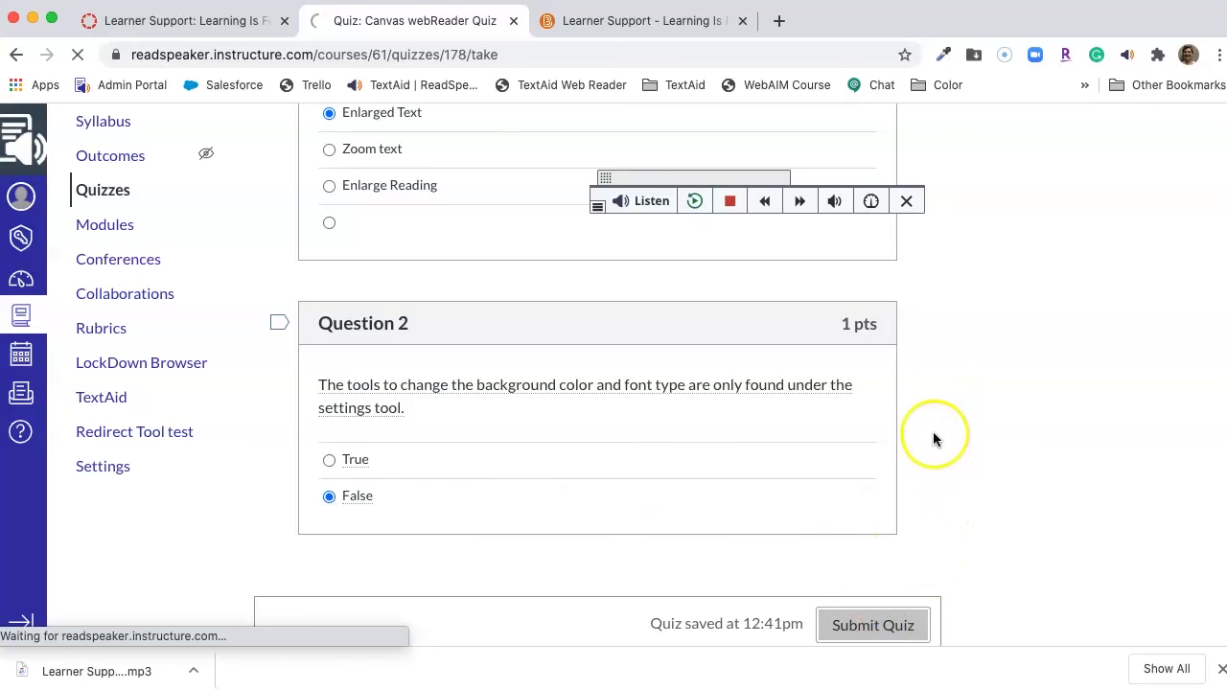